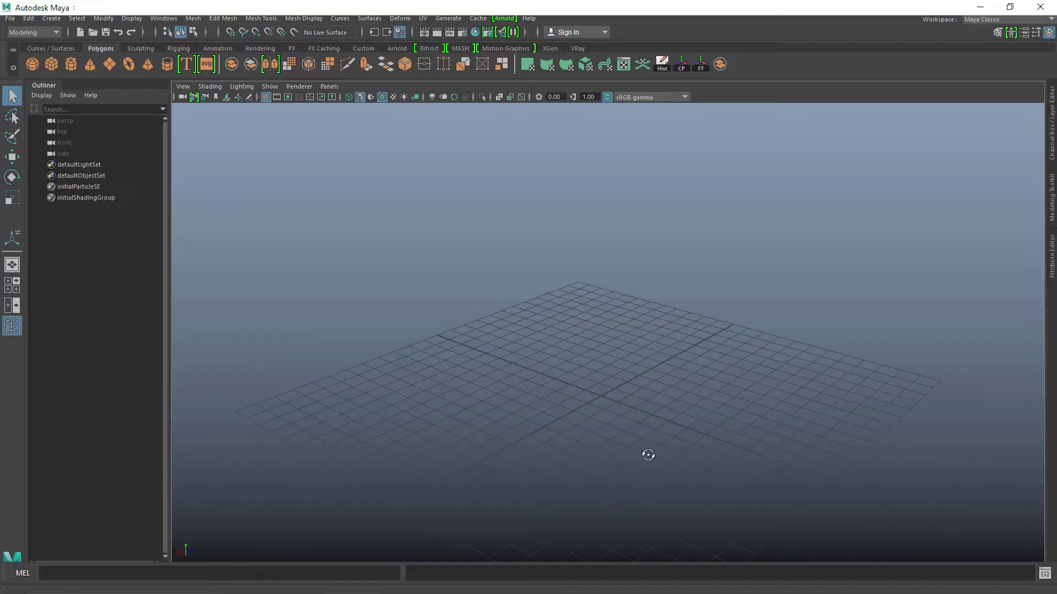
- Create a polygon cube at the centre of the grid and enlarge it uniformly
left_click_drag(644, 452, 674, 457, "alt")
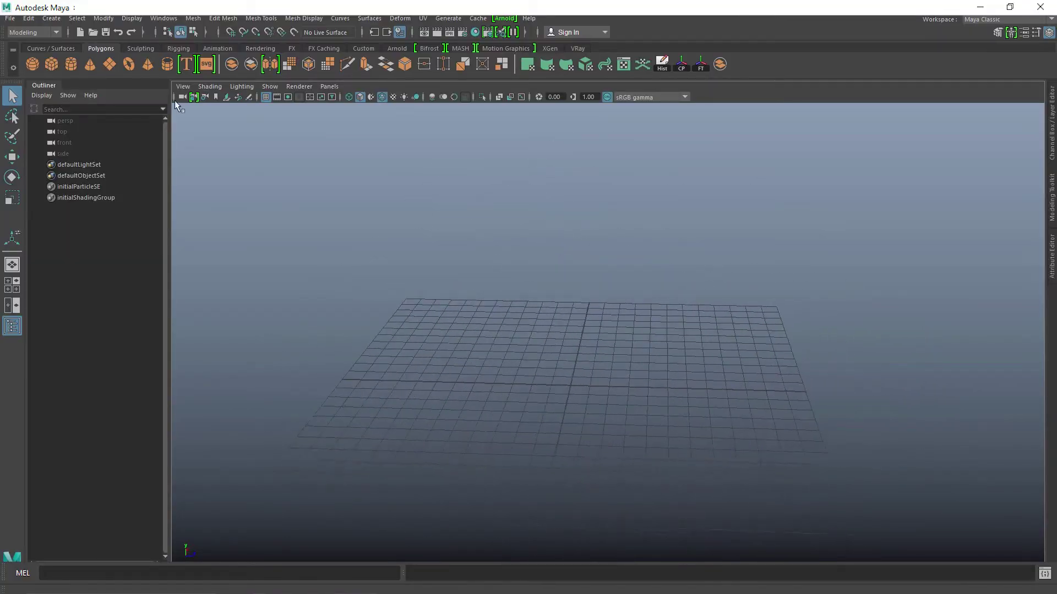
left_click(52, 64)
right_click_drag(587, 371, 576, 430, "alt")
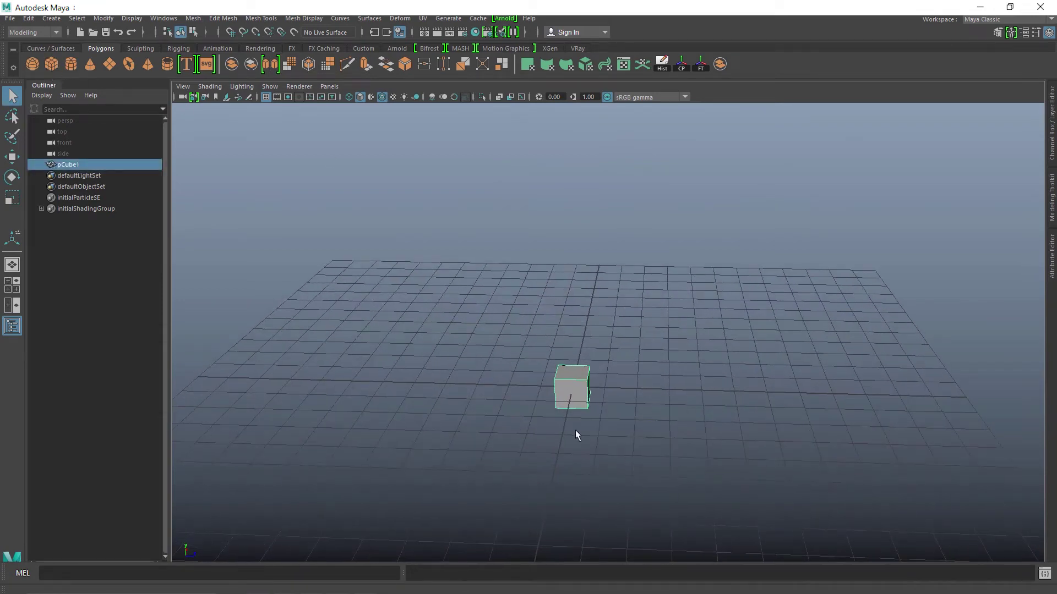
scroll(577, 430, "up", 2)
key("r")
left_click_drag(569, 391, 585, 392)
- Raise the cube and scale it into a tall, slightly deepened column standing on the grid
key("w")
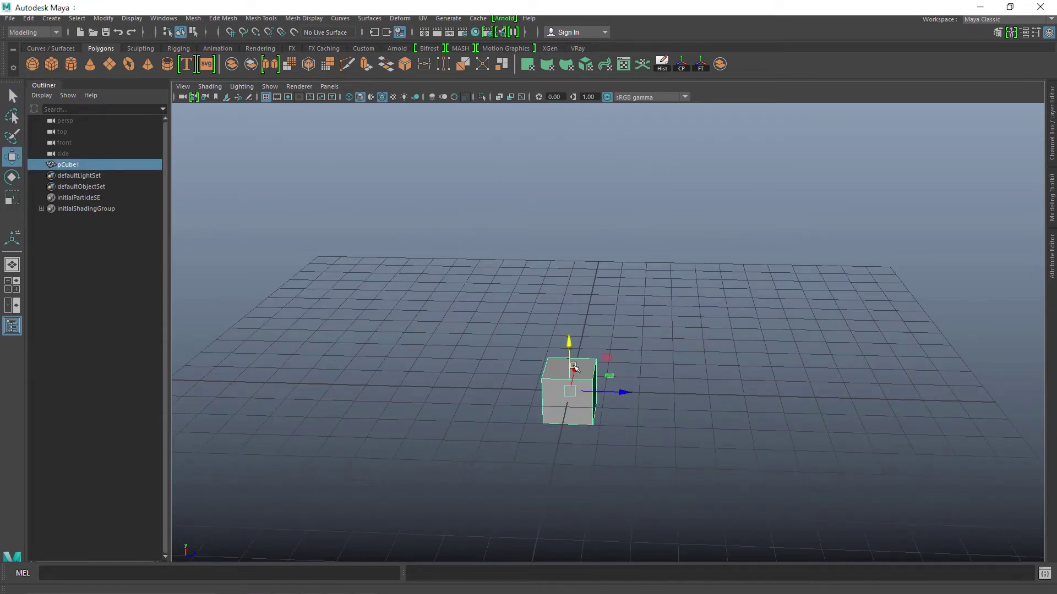
left_click_drag(570, 346, 575, 326)
mouse_move(682, 427)
left_mouse_down("alt")
mouse_move(695, 403)
mouse_move(681, 432)
left_mouse_up("alt")
key("r")
left_click_drag(567, 336, 567, 167)
key("w")
left_click_drag(568, 334, 576, 255)
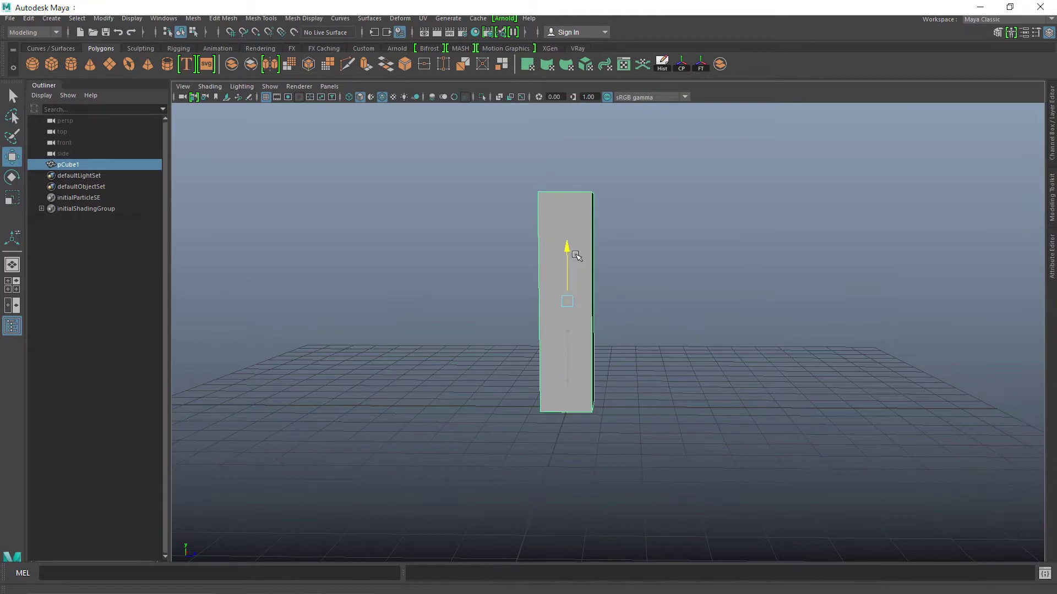
key("r")
left_click_drag(567, 303, 572, 352)
- Delete the bottom face of the column
left_click_drag(576, 425, 577, 370, "alt")
right_click_drag(571, 266, 573, 297)
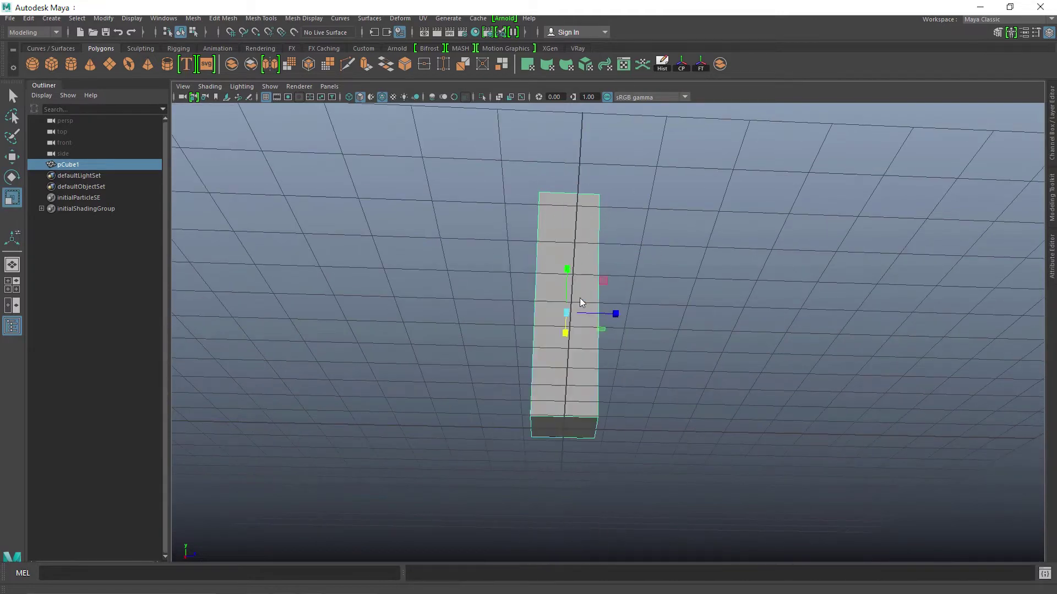
left_click(566, 427)
key("Delete")
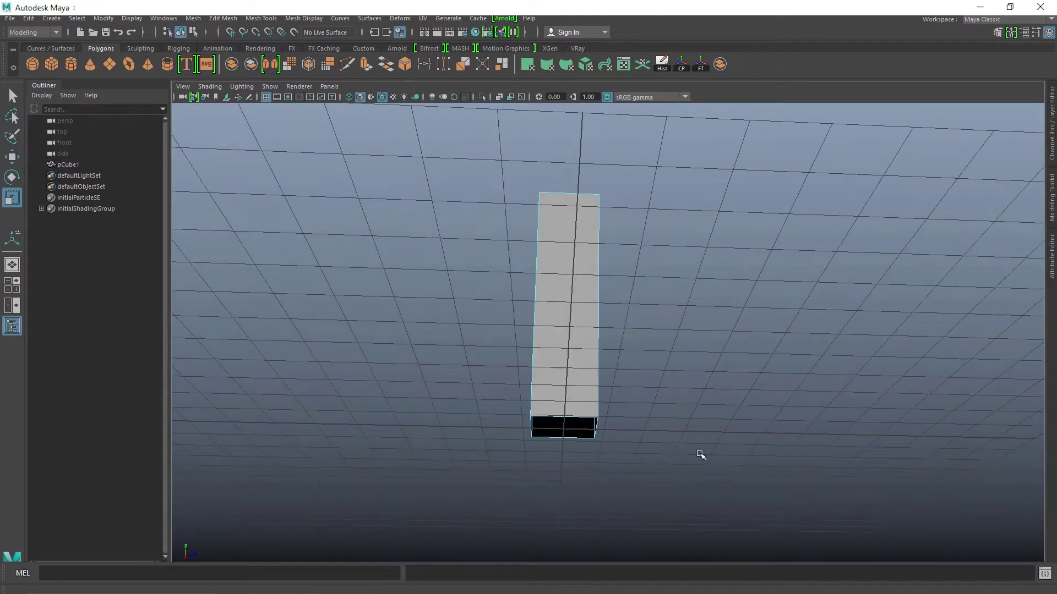
- Extrude the column's open bottom border edges and scale them outward into a narrow flat rim
right_click_drag(358, 372, 569, 411, "alt")
middle_click_drag(569, 410, 589, 302, "alt")
left_click_drag(589, 302, 596, 302, "alt")
right_click_drag(572, 213, 573, 173)
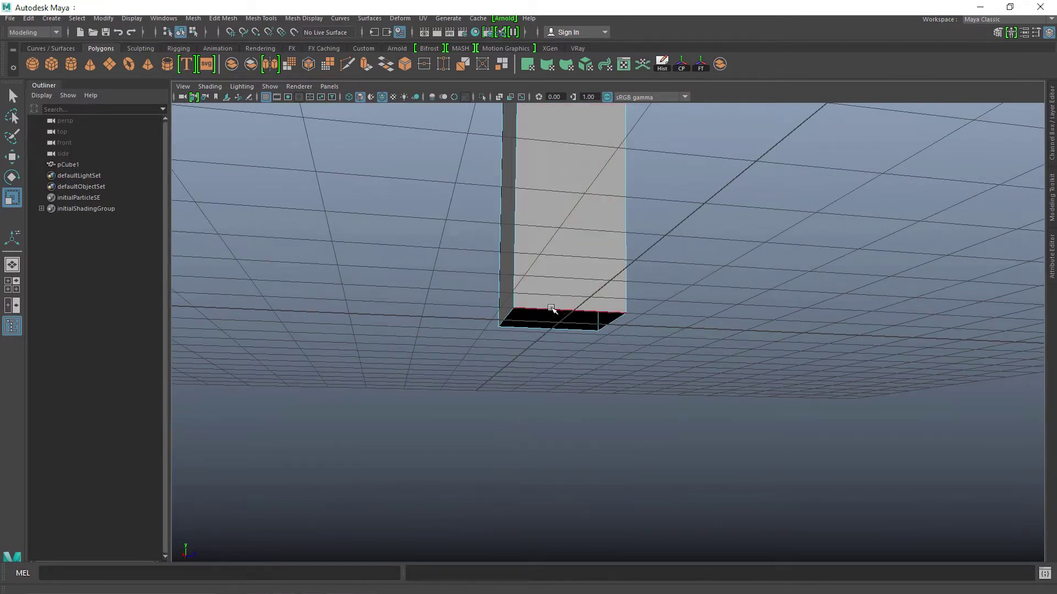
double_click(555, 314)
left_click_drag(556, 313, 522, 397, "alt")
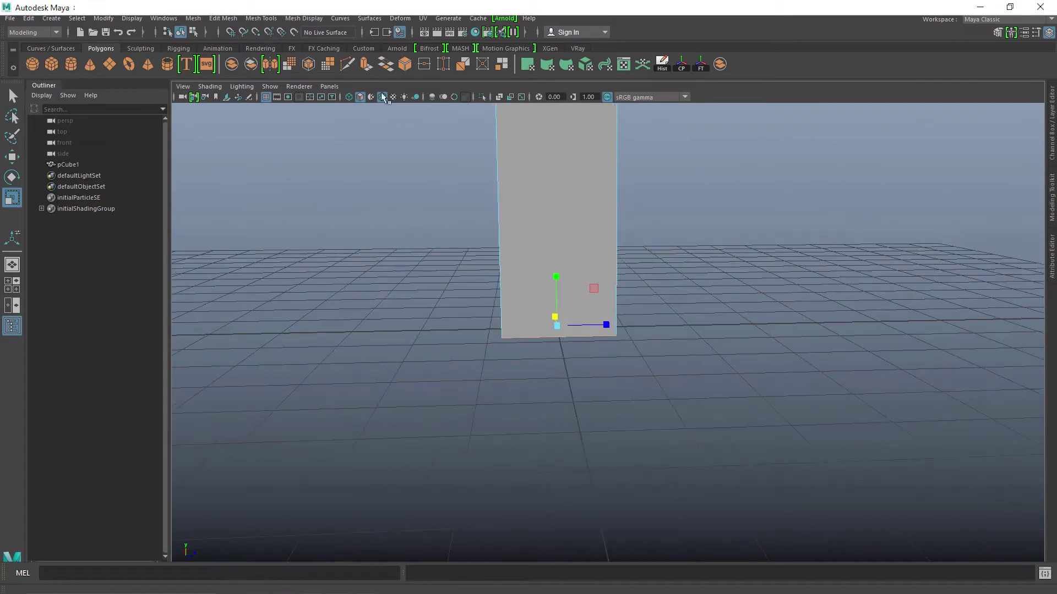
left_click(366, 64)
left_click_drag(701, 408, 619, 398, "alt")
key("r")
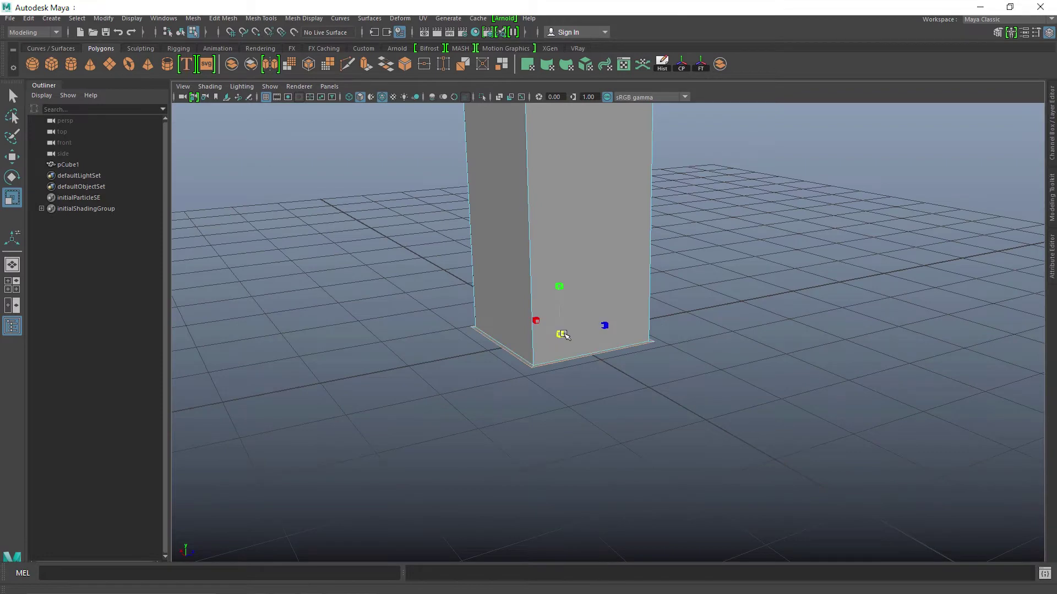
left_click_drag(565, 333, 627, 386)
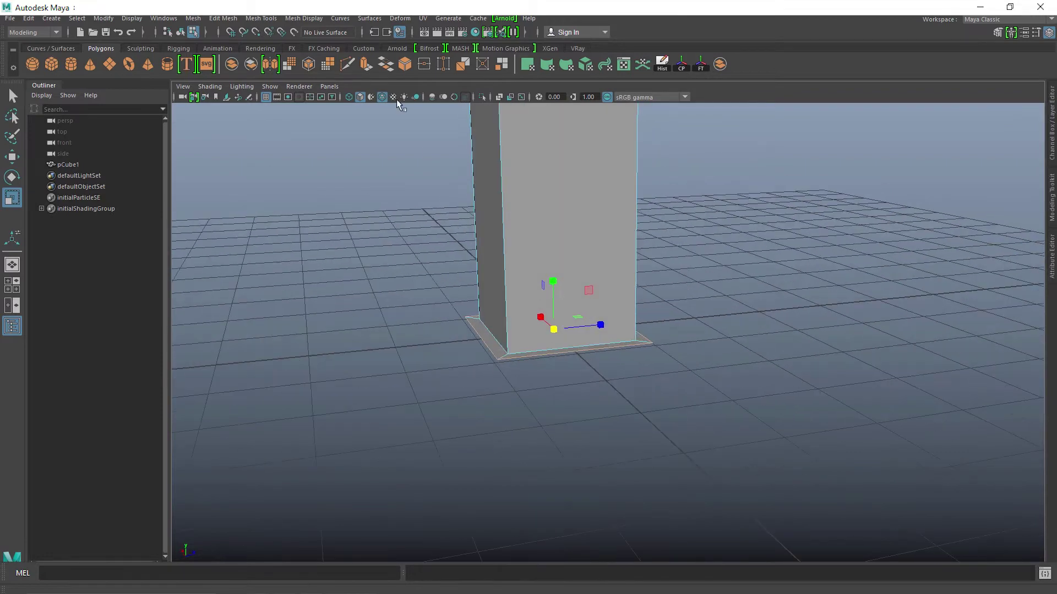
- Extrude the rim's outer edges again and move them straight down to form a low plinth
left_click(366, 65)
key("w")
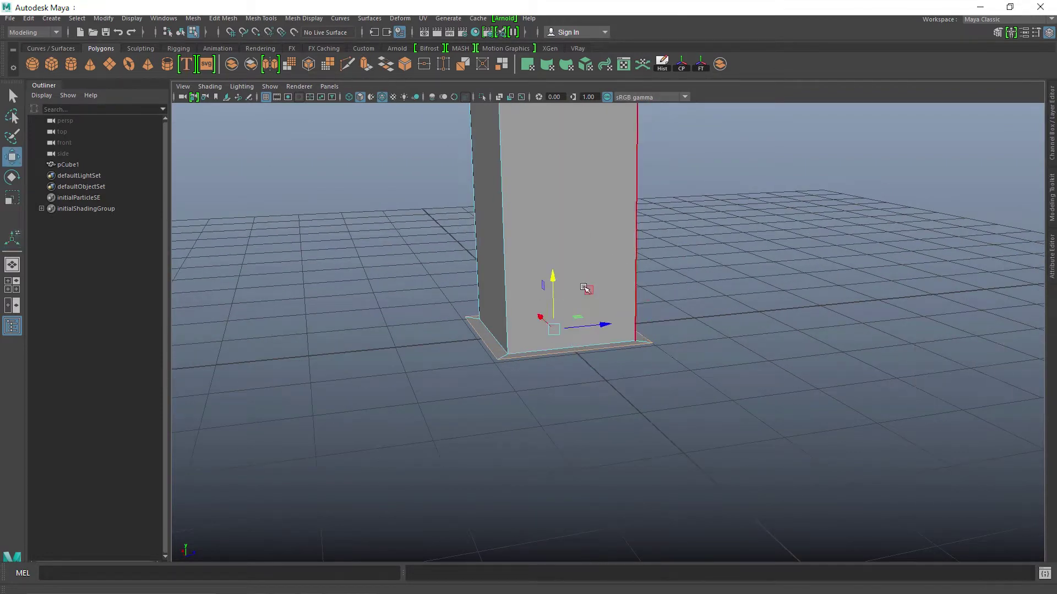
left_click_drag(554, 284, 555, 302)
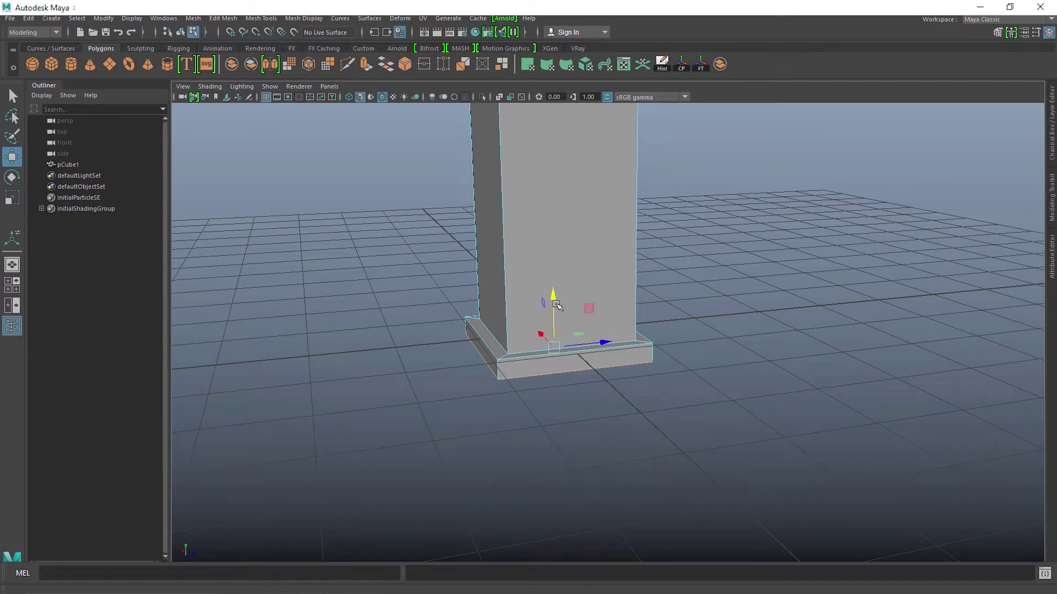
- Extrude the plinth's bottom edges, scale them inward into a narrow underside lip, and return to object selection
left_click(365, 65)
left_click_drag(687, 283, 689, 271, "alt")
key("r")
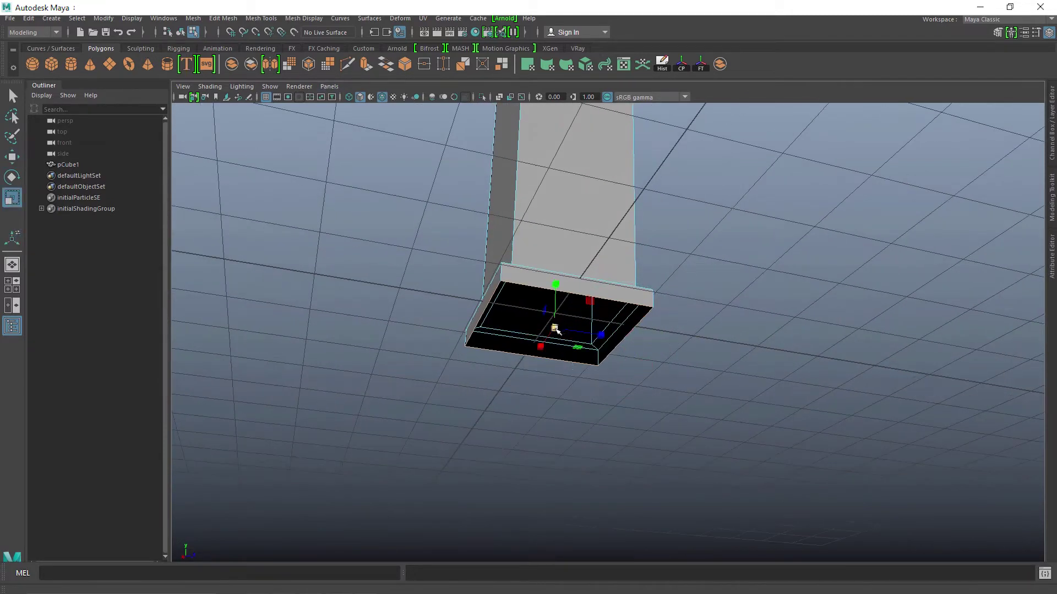
left_click_drag(555, 328, 537, 332)
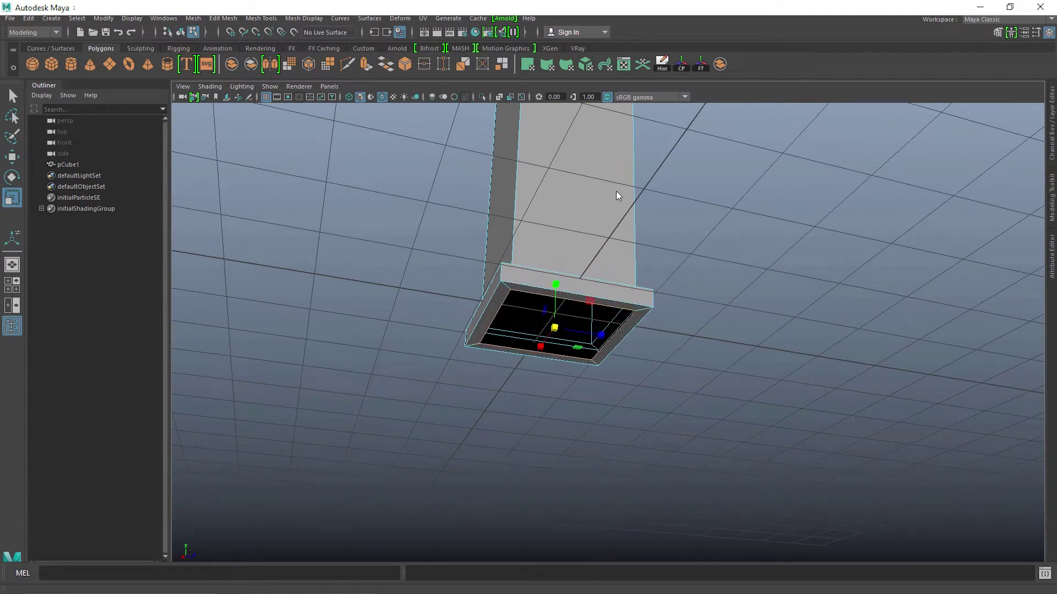
key("F8")
left_click(677, 319)
left_click_drag(676, 319, 667, 370, "alt")
left_click(666, 370)
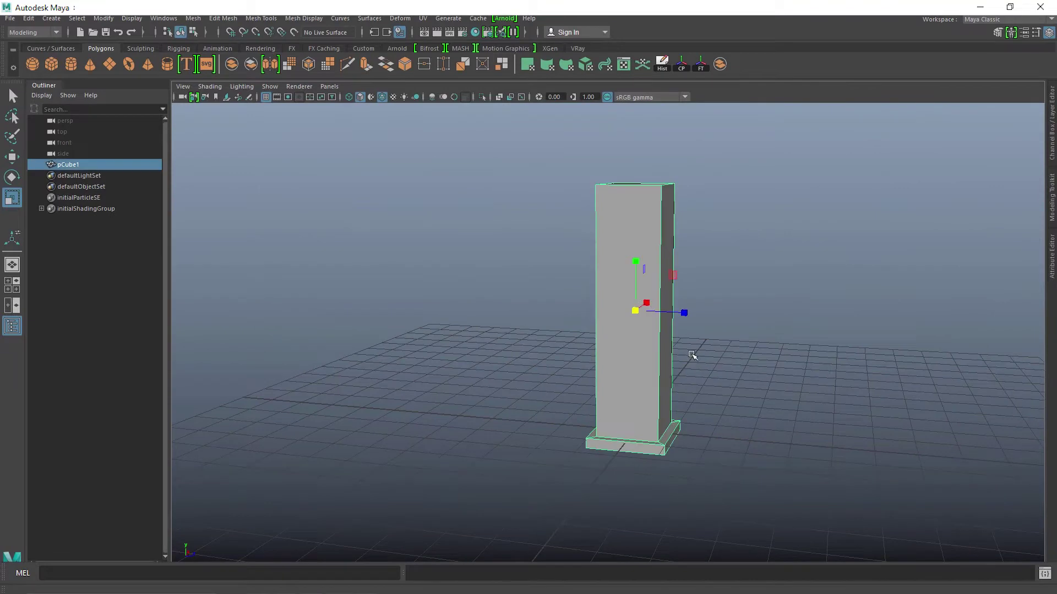
- Insert a horizontal edge loop just below the top of the column
right_click(645, 284, "shift")
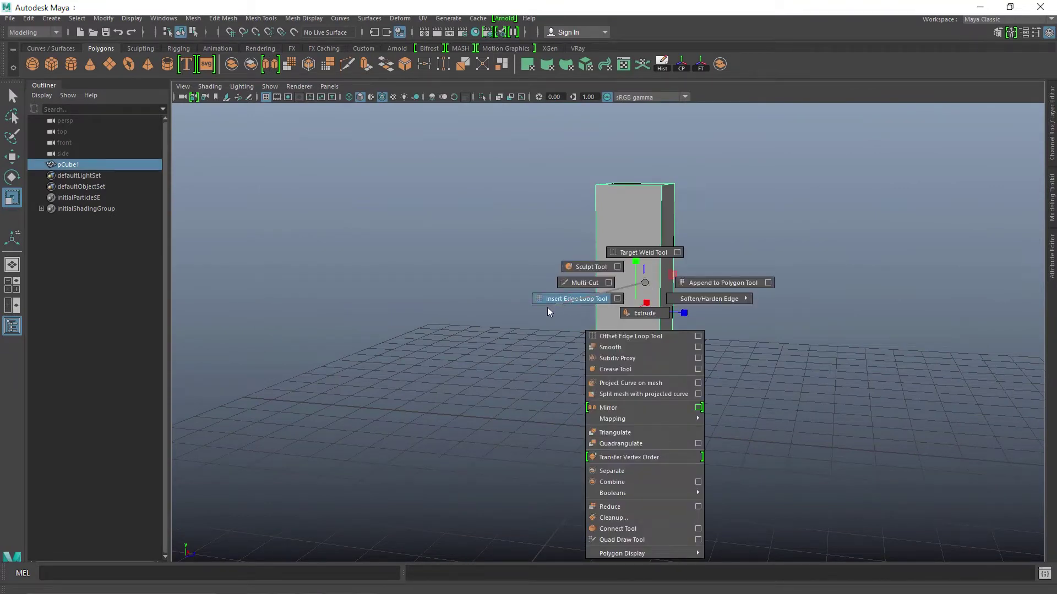
right_click_drag(645, 283, 748, 316, "shift")
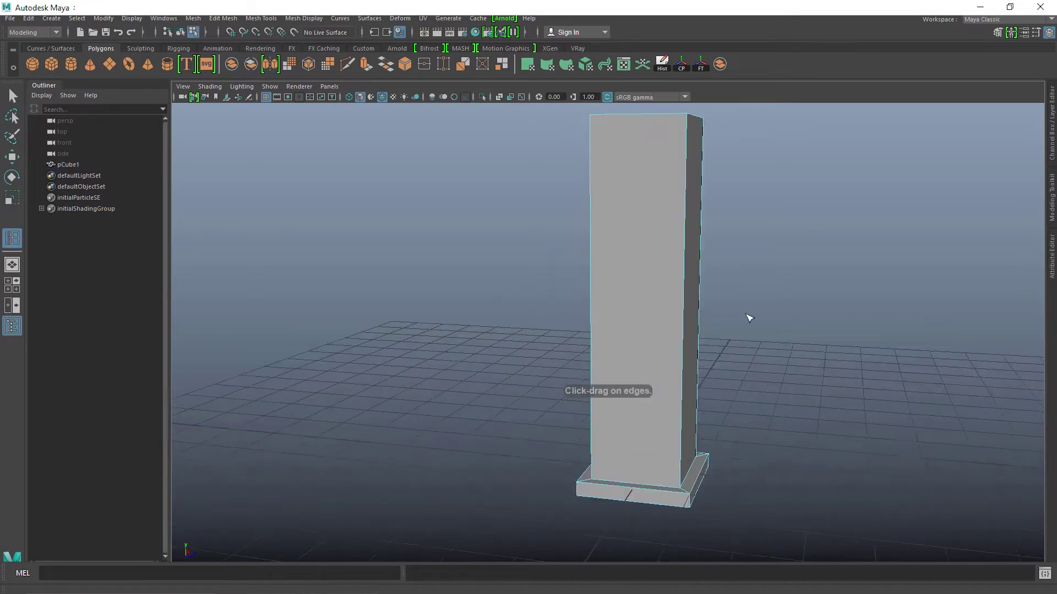
middle_click_drag(643, 220, 595, 356, "alt")
left_click_drag(595, 356, 637, 408, "alt")
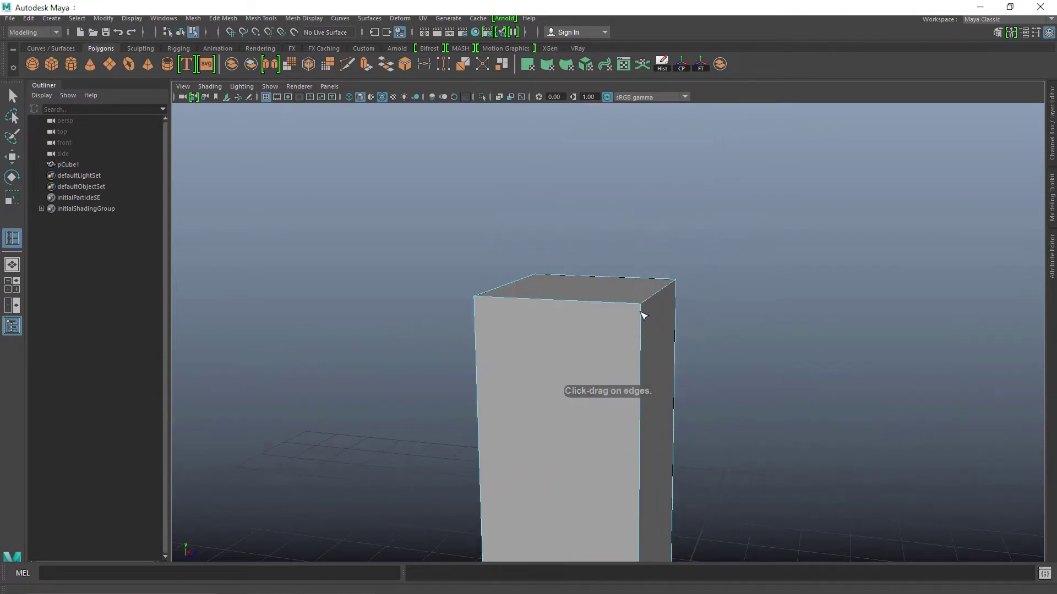
left_click_drag(641, 312, 641, 307)
- Insert a horizontal edge loop around the shaft just above the plinth
right_click_drag(771, 416, 519, 465, "alt")
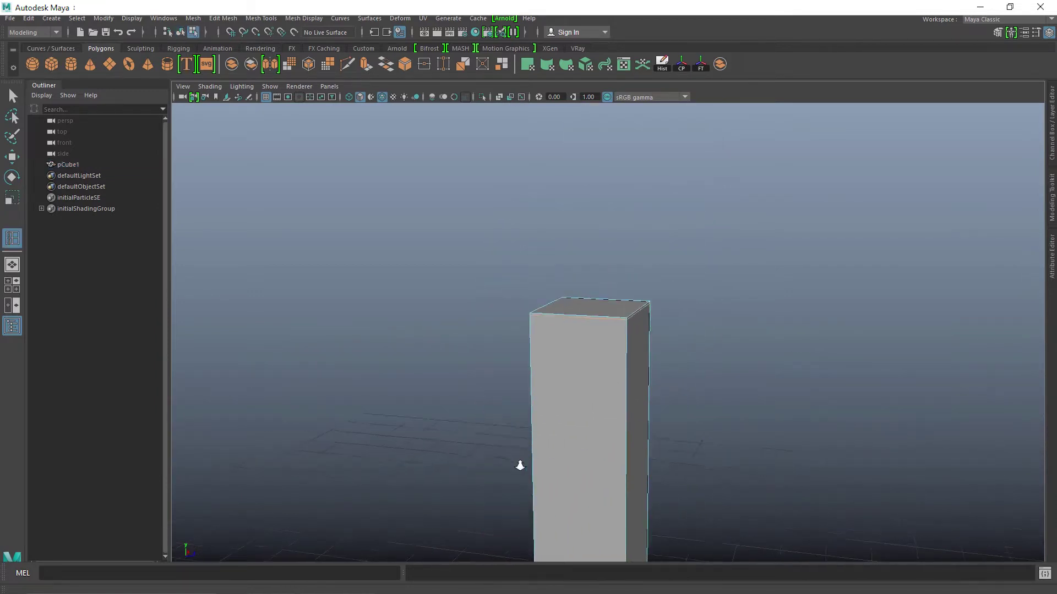
middle_click_drag(519, 464, 555, 255, "alt")
right_click_drag(558, 258, 755, 363, "alt")
middle_click_drag(755, 363, 694, 391, "alt")
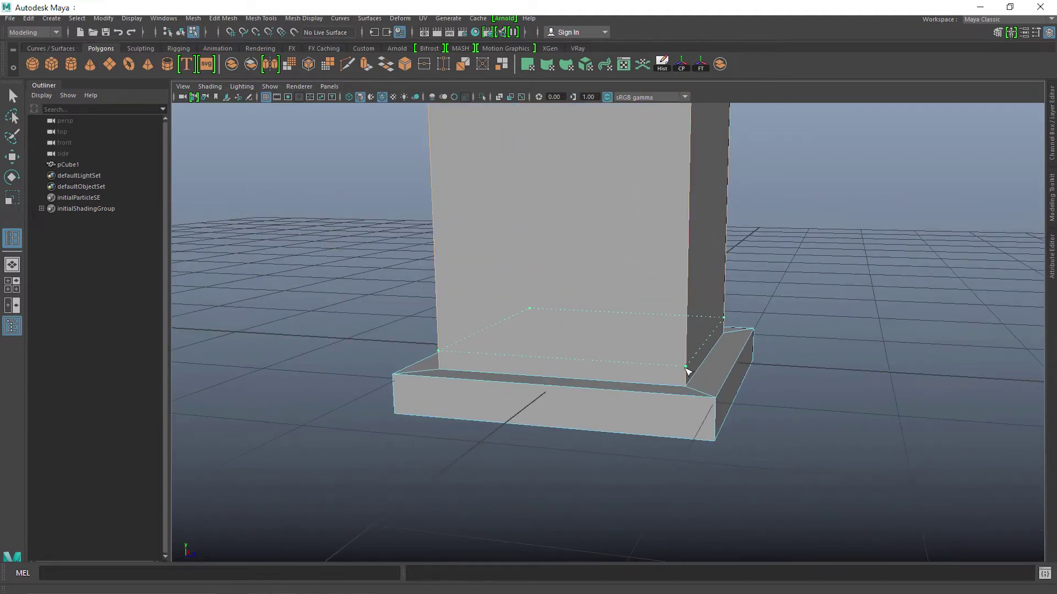
left_click_drag(703, 379, 704, 379)
- Insert three evenly spaced horizontal edge loops that divide the column shaft into four sections
right_click_drag(875, 352, 473, 348, "alt")
middle_click_drag(683, 314, 679, 394, "alt")
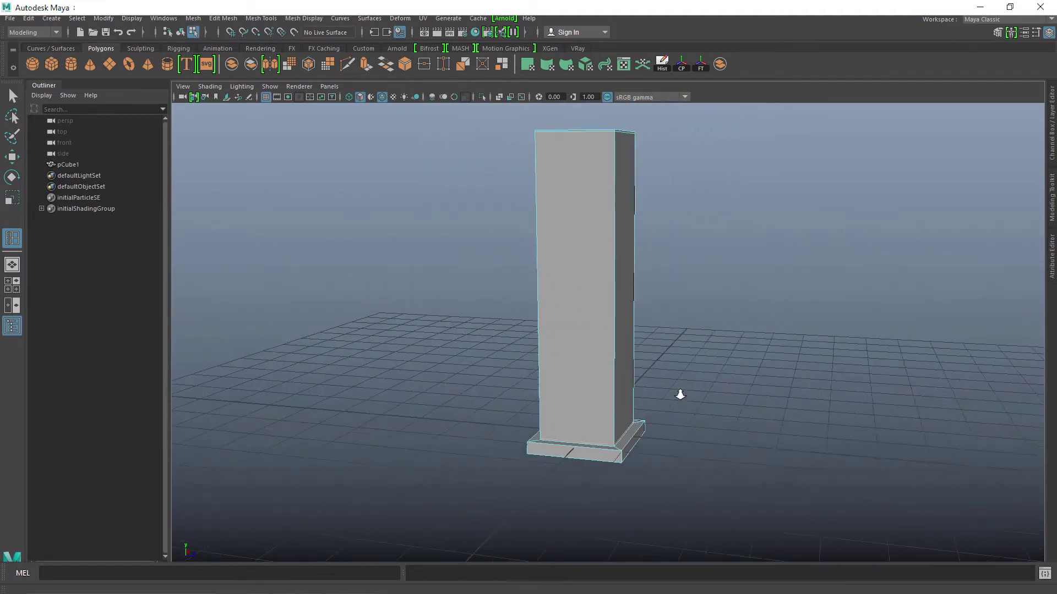
left_click_drag(679, 394, 737, 367, "alt")
right_click_drag(737, 367, 682, 368, "alt")
middle_click_drag(682, 368, 677, 413, "alt")
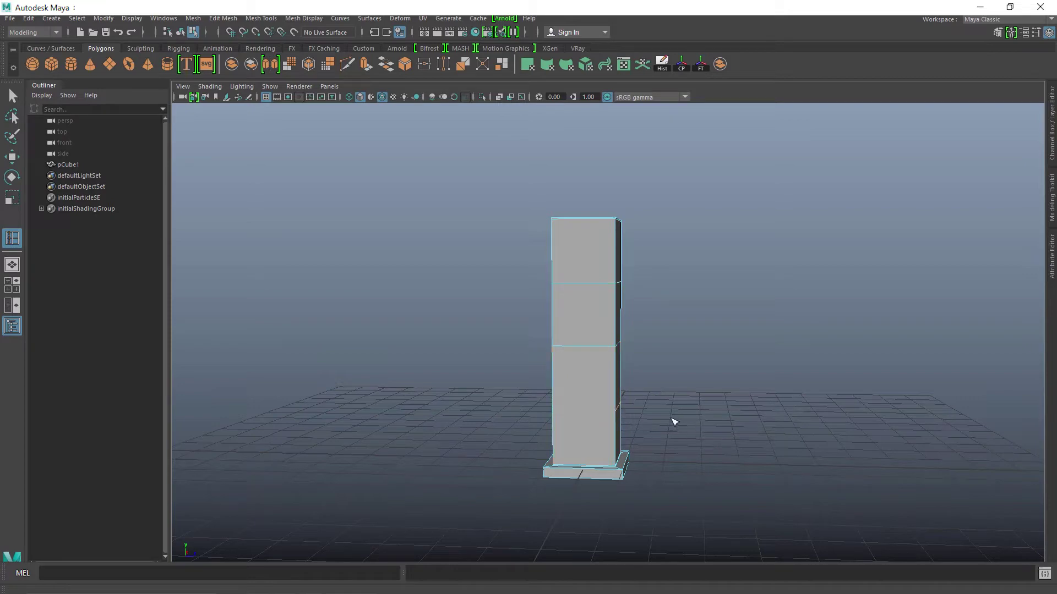
key("w")
- Select the side faces of all four shaft sections, leaving out the top face and the plinth
right_click_drag(574, 266, 577, 299)
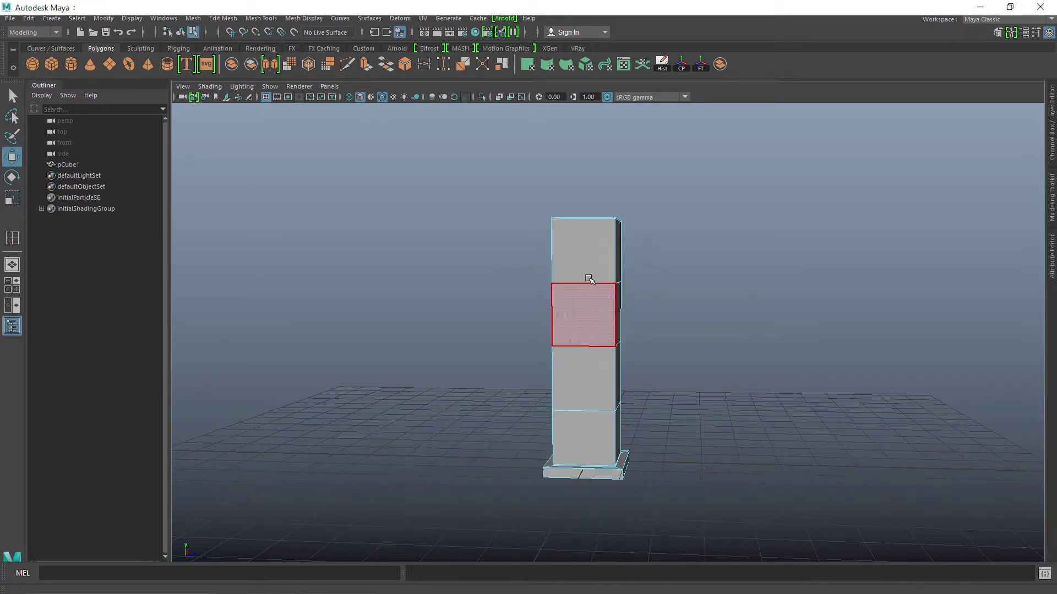
double_click(587, 256)
left_click_drag(754, 336, 677, 354, "alt")
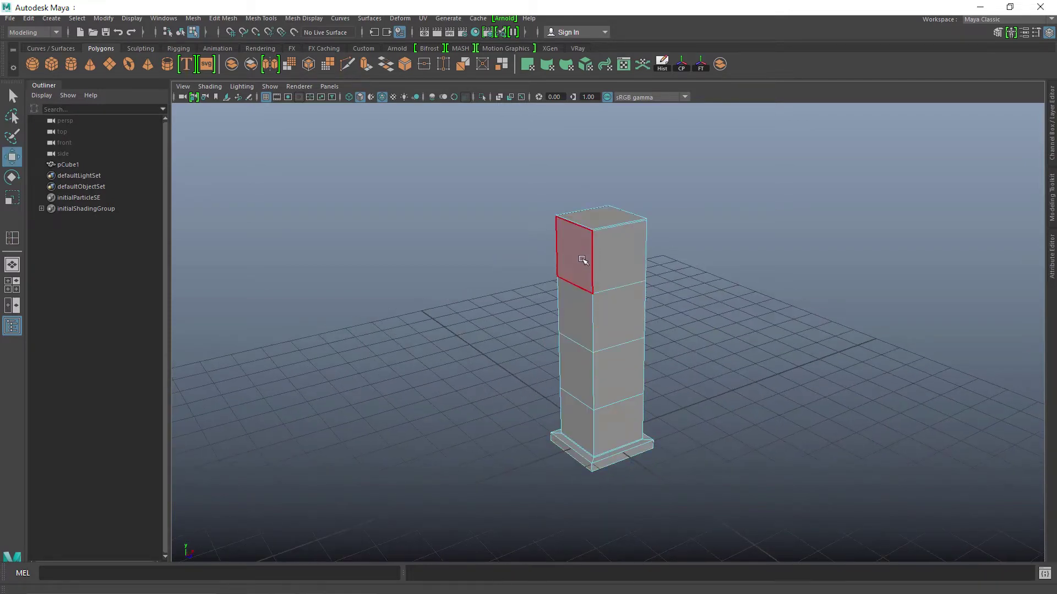
left_click(573, 247)
left_click(625, 270, "shift")
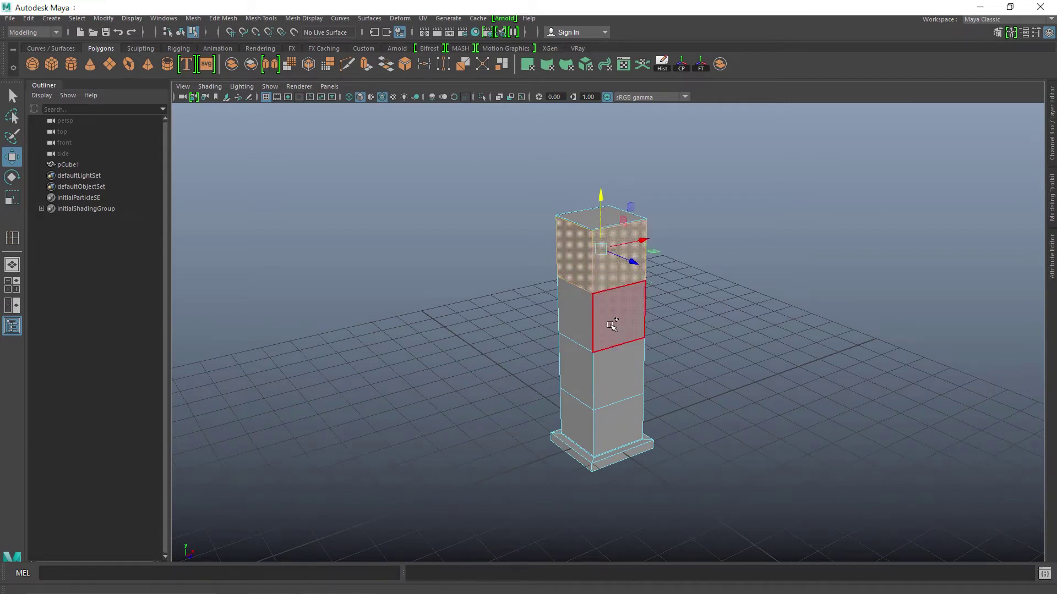
left_click(618, 326, "shift")
left_click(583, 369, "shift")
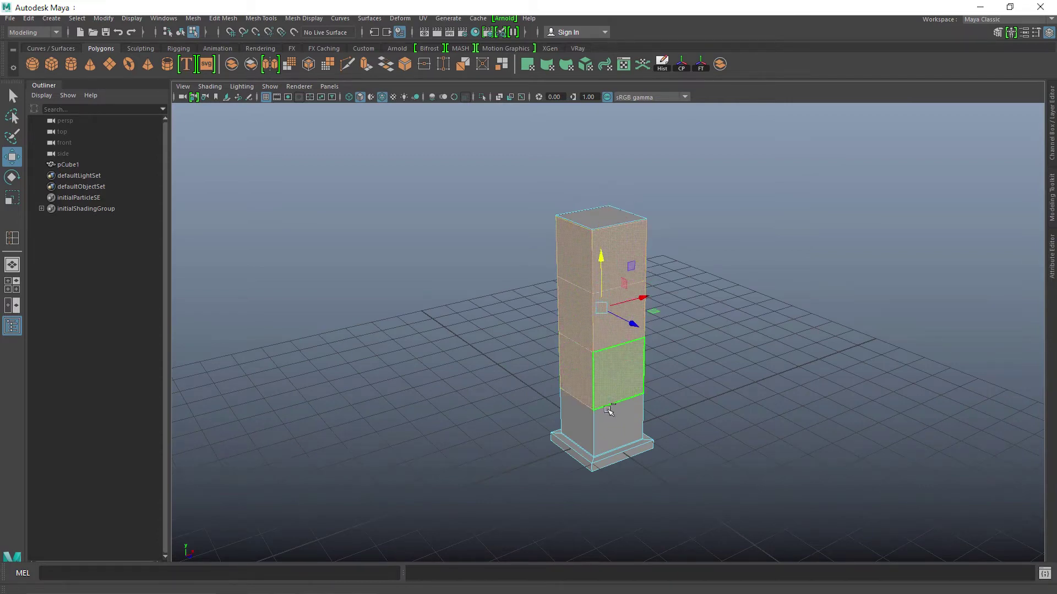
left_click(575, 424, "shift")
left_click(613, 425, "shift")
left_click_drag(736, 427, 632, 418, "alt")
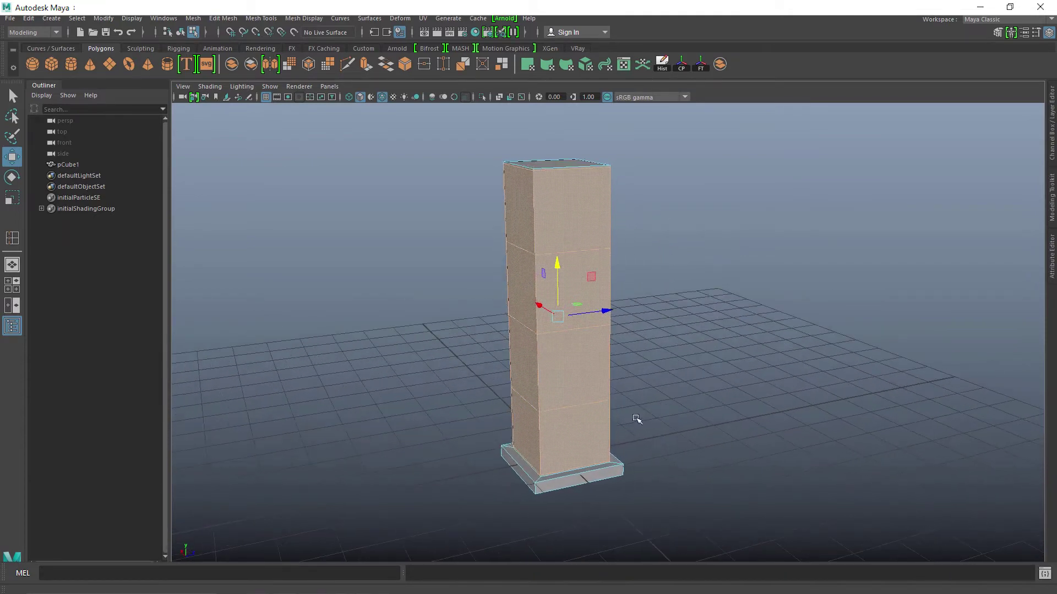
- Extrude the selected shaft faces individually with Keep Faces Together off and an offset of 0.1
left_click(366, 64)
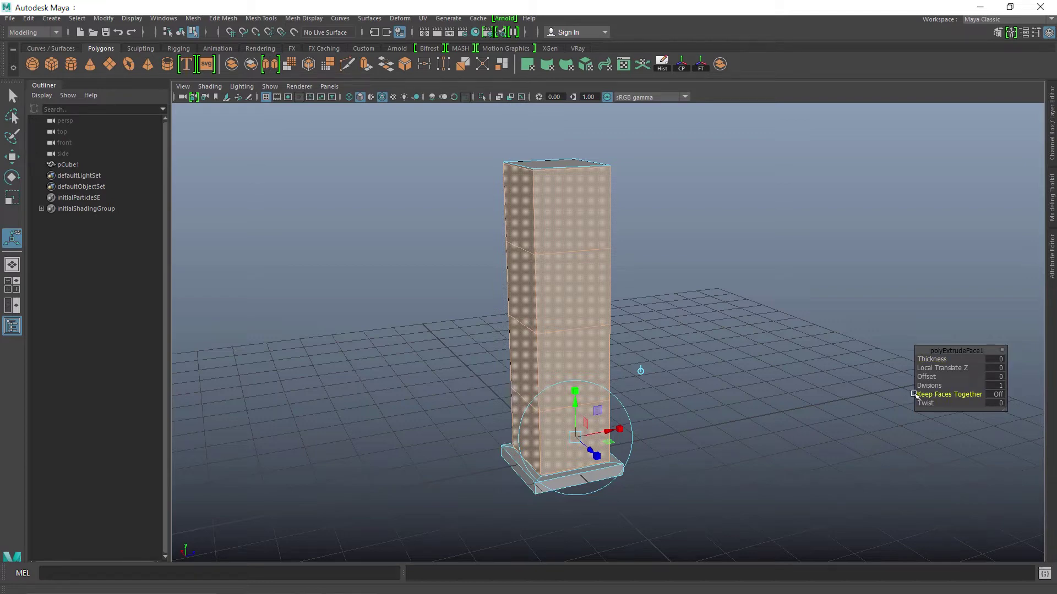
left_click_drag(926, 377, 934, 376)
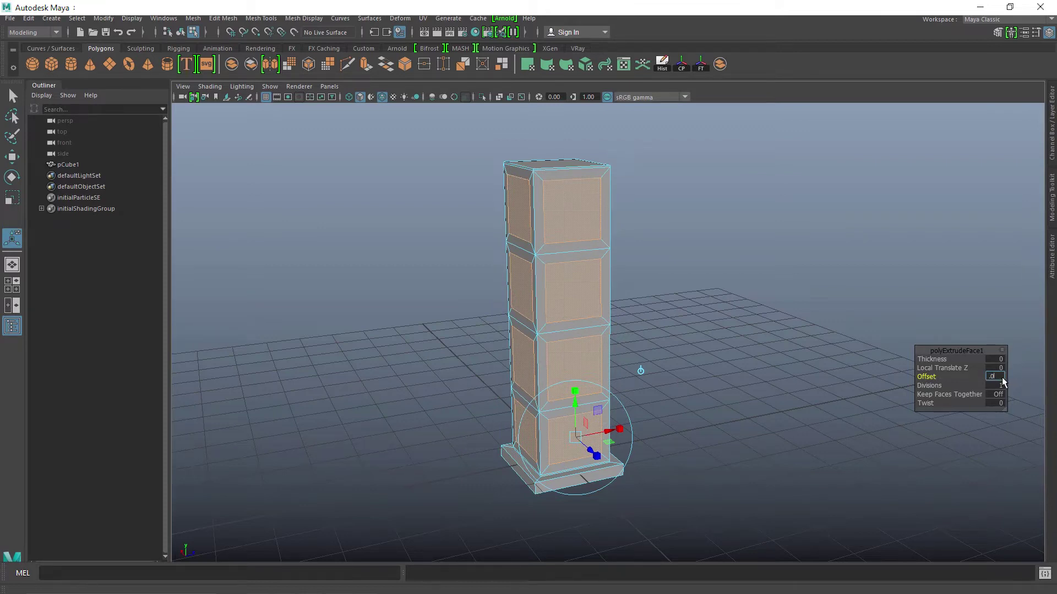
type("0.1")
key("Return")
scroll(729, 245, "up", 1)
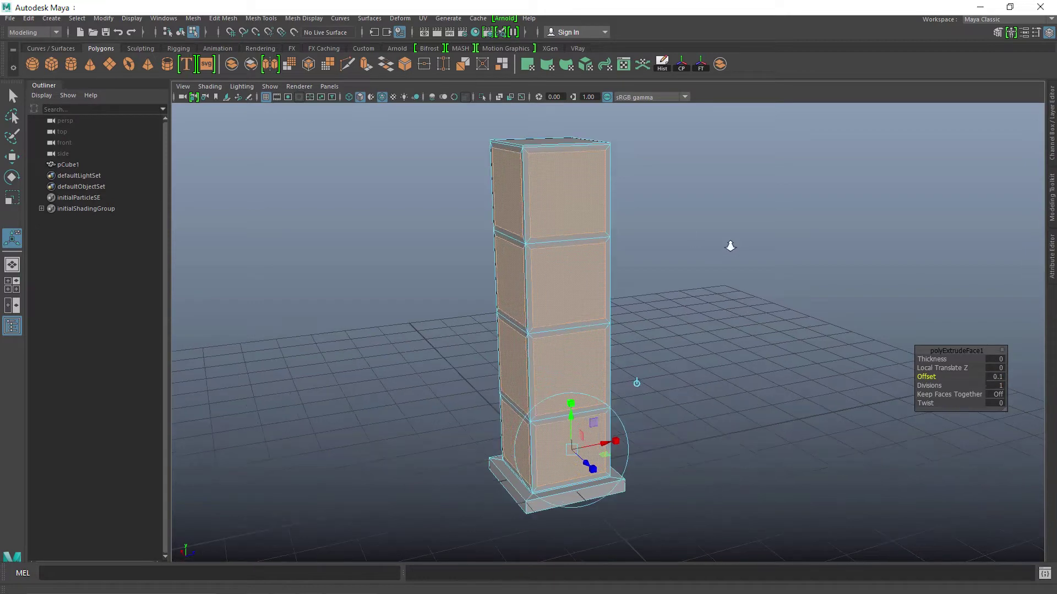
middle_click_drag(729, 246, 705, 278, "alt")
scroll(722, 276, "up", 1)
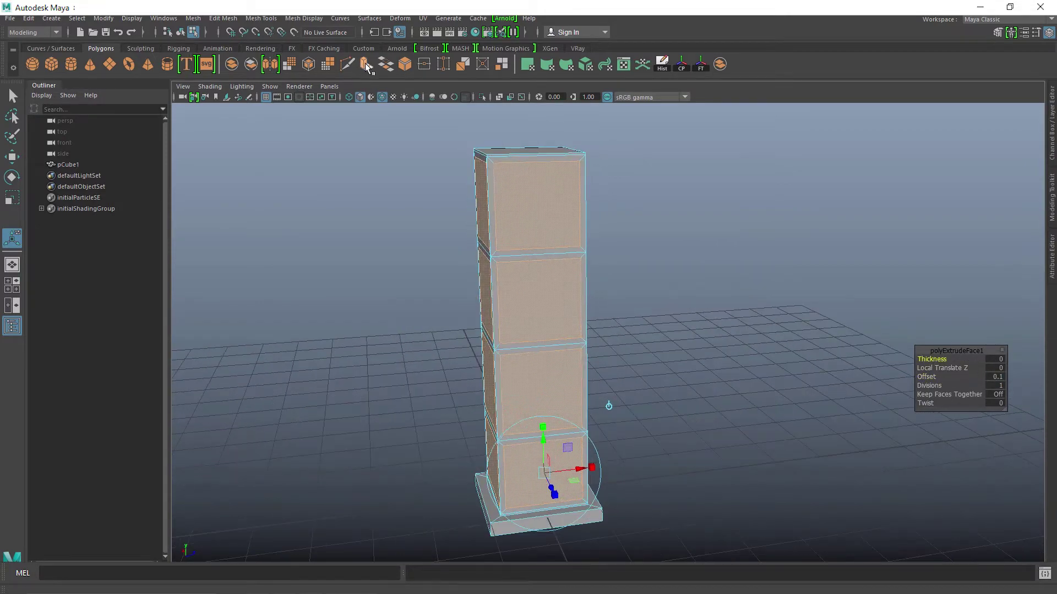
- Extrude the inset panel faces again and set their thickness
left_click(365, 65)
left_click(994, 359)
key("Return")
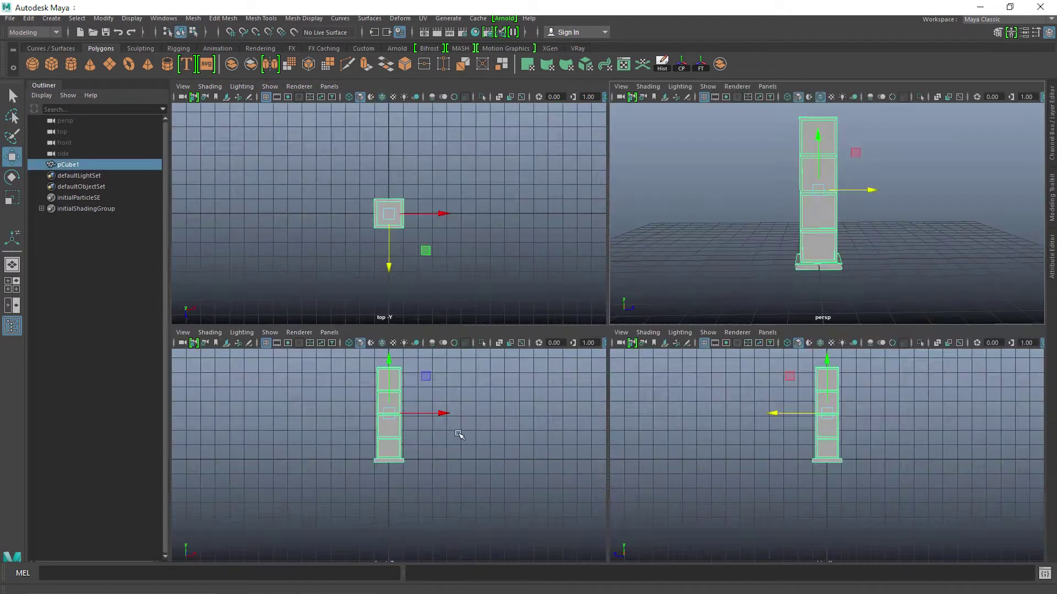
- In the front view, select the column's top vertices and shift them about a third of a grid square toward negative X
key("space")
middle_click_drag(719, 345, 650, 391, "alt")
scroll(649, 391, "up", 3)
right_click_drag(622, 266, 559, 268)
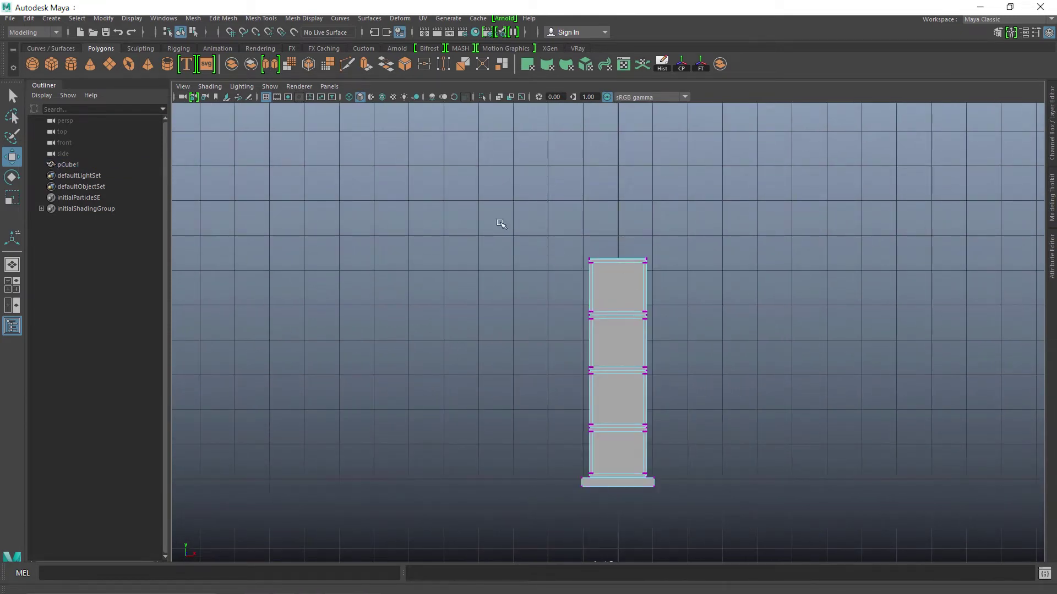
left_click_drag(499, 221, 745, 275)
middle_click_drag(700, 351, 712, 312, "alt")
right_click_drag(690, 334, 701, 343, "alt")
middle_click_drag(708, 344, 712, 377, "alt")
right_click_drag(712, 377, 724, 384, "alt")
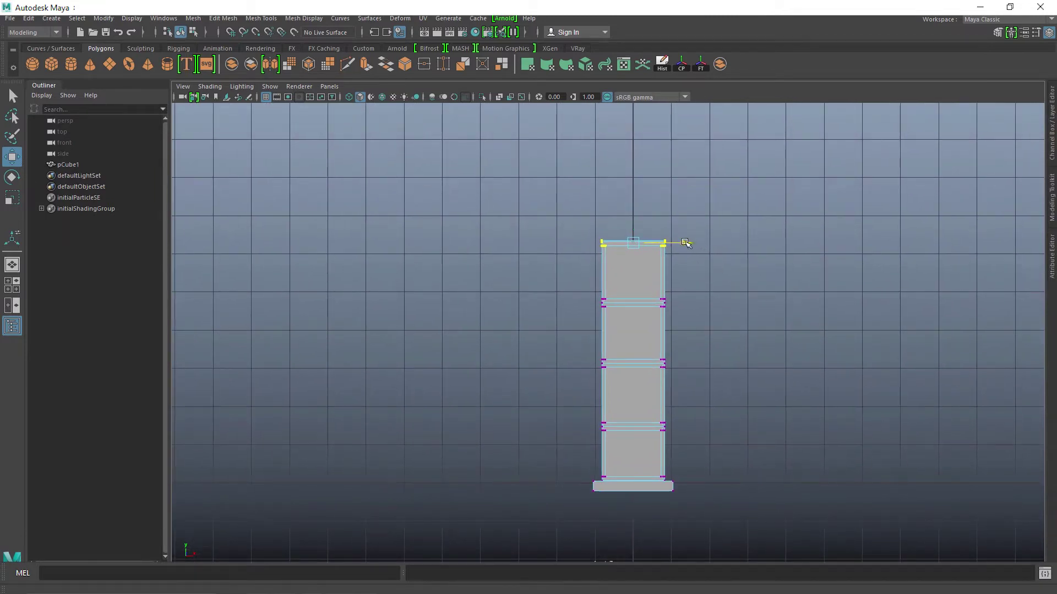
left_click_drag(685, 243, 673, 243)
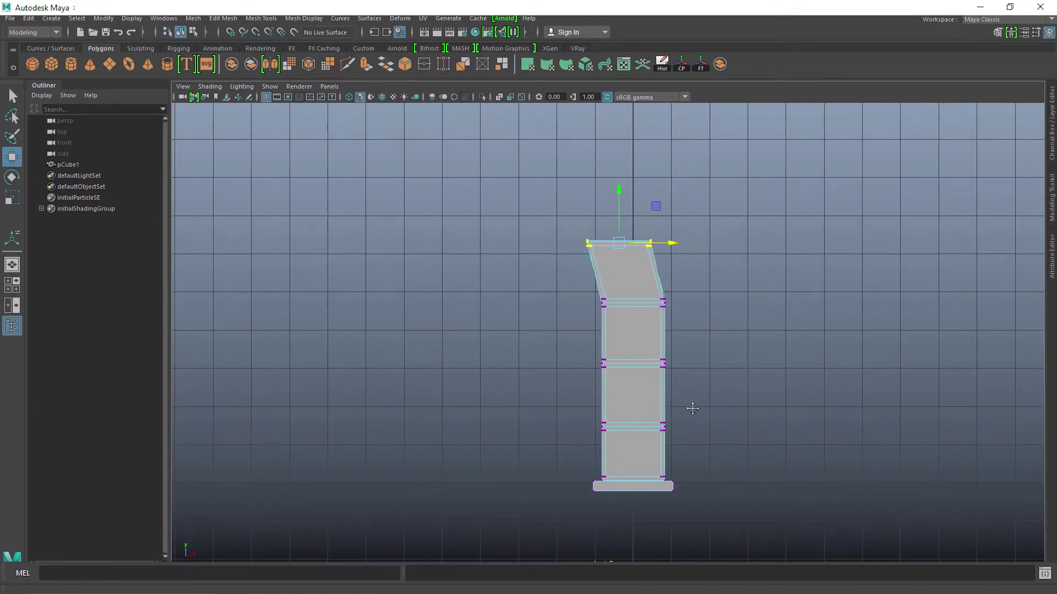
- In the front view, shift the column's base vertices slightly toward positive X and the top vertices about 0.7 grid squares toward negative X
middle_click_drag(693, 409, 831, 389, "alt")
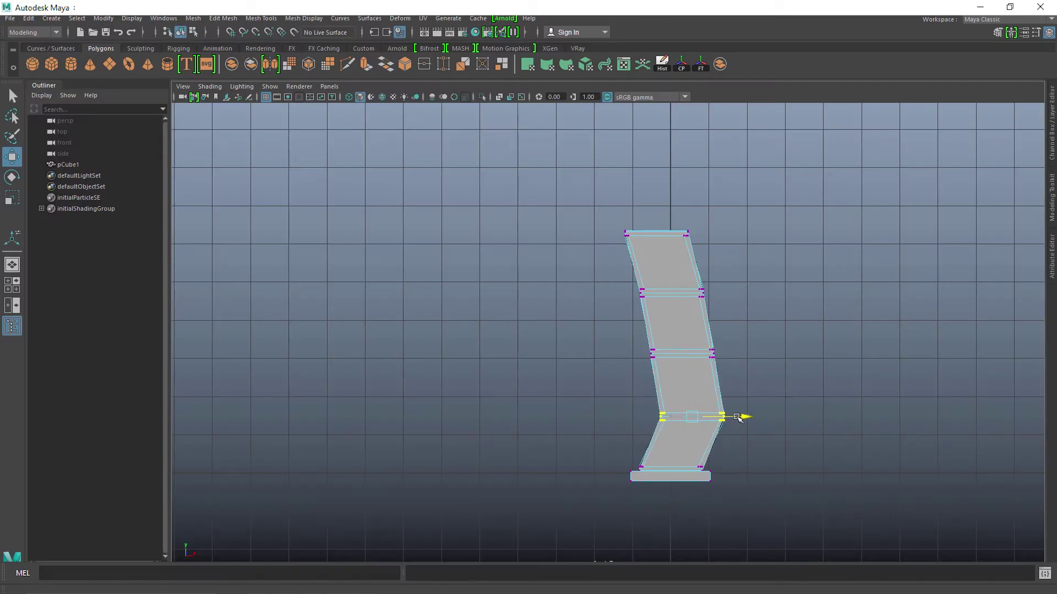
left_click_drag(732, 474, 746, 475)
left_click_drag(734, 212, 600, 250)
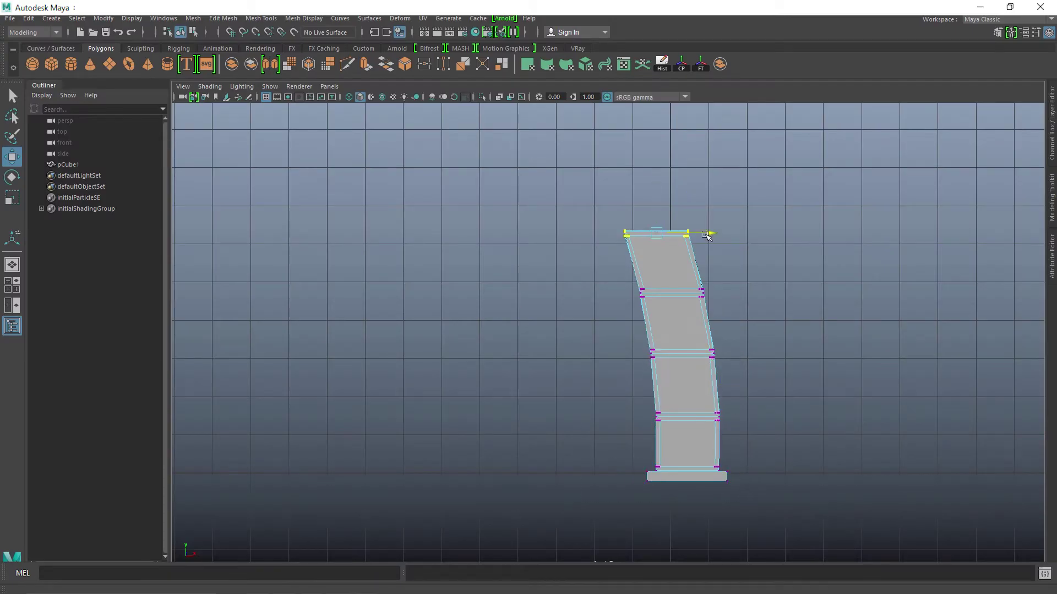
left_click_drag(714, 233, 689, 234)
- Shift the column's intermediate vertex rings one by one along X so the shaft follows a smooth curve toward negative X
left_click_drag(764, 281, 611, 311)
left_click_drag(728, 294, 717, 293)
left_click_drag(762, 337, 622, 369)
left_click_drag(743, 355, 739, 354)
left_click_drag(765, 401, 633, 433)
left_click_drag(745, 417, 745, 418)
left_click_drag(721, 270, 672, 309)
mouse_move(743, 294)
left_mouse_down()
mouse_move(734, 295)
mouse_move(744, 295)
left_mouse_up()
- Select the top vertices on the column's positive-X side and move them about half a grid square toward positive X to widen the top
left_click(382, 97)
scroll(655, 309, "down", 2)
middle_click_drag(656, 309, 583, 292, "alt")
left_click_drag(638, 193, 559, 252)
scroll(583, 237, "up", 2)
left_click_drag(618, 208, 640, 208)
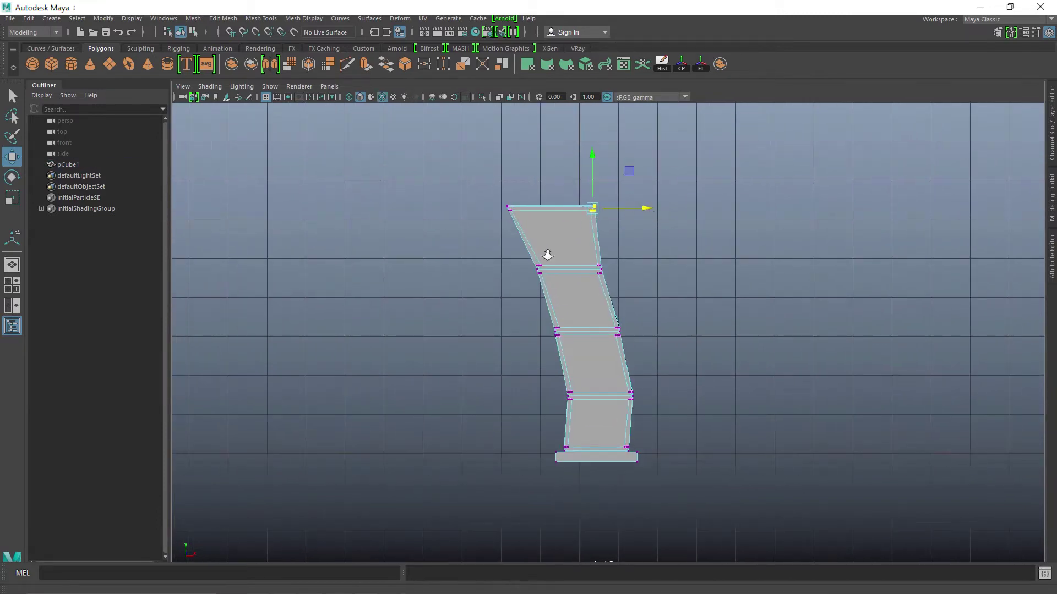
- On the column's positive-X side, pull the two lower intermediate rings' vertices inward and flare the top and base vertices outward
middle_click_drag(547, 255, 520, 252, "alt")
scroll(550, 247, "up", 2)
left_click_drag(597, 229, 542, 275)
scroll(618, 220, "down", 3)
scroll(670, 270, "up", 3)
scroll(670, 270, "down", 2)
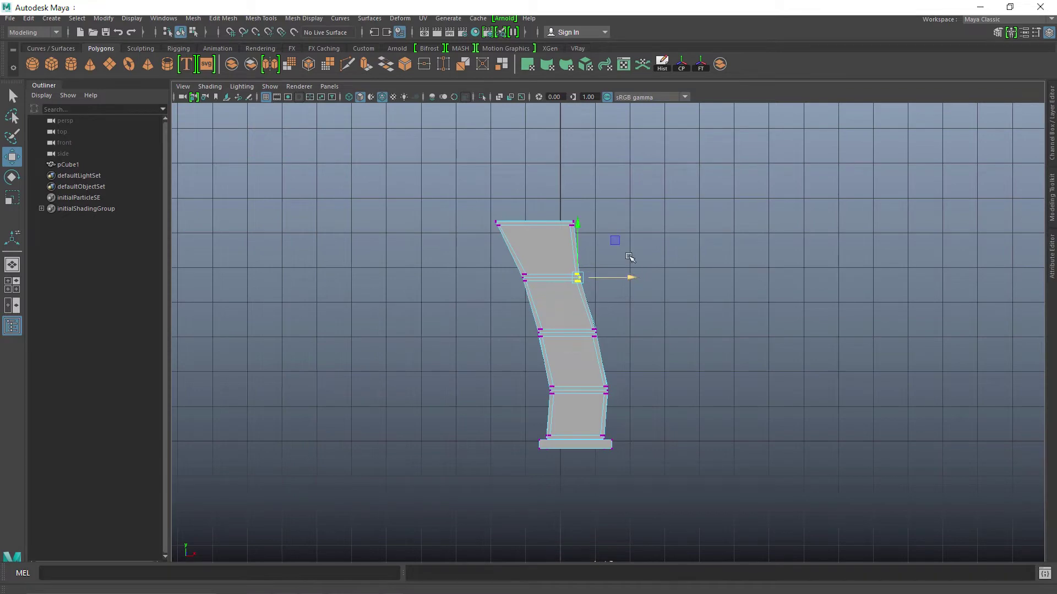
mouse_move(624, 208)
left_mouse_down()
mouse_move(554, 240)
mouse_move(633, 222)
left_mouse_up()
left_click_drag(648, 333, 639, 332)
left_click_drag(659, 390, 647, 391)
left_click_drag(660, 441, 669, 442)
left_click_drag(633, 222, 641, 221)
- Nudge the middle ring's positive-X vertices slightly inward and return the column to object mode
left_click_drag(630, 245, 566, 288)
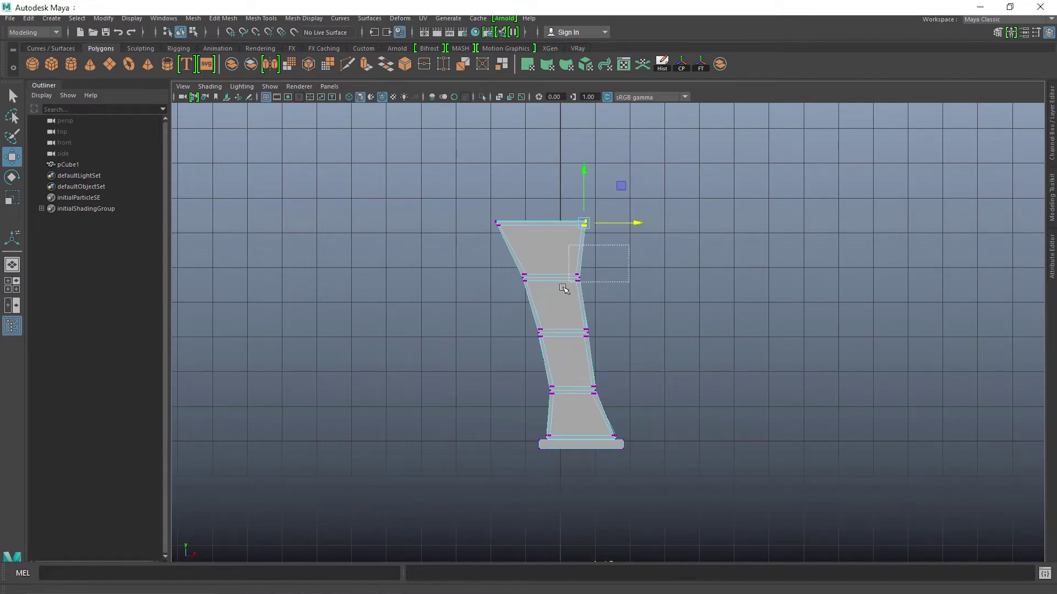
left_click_drag(637, 303, 566, 352)
left_click_drag(639, 332, 635, 332)
left_click_drag(654, 374, 573, 408)
left_click_drag(648, 420, 596, 445)
right_click_drag(672, 418, 726, 399)
- In the side view, select the column's top vertices on the positive-Z side and move them outward
key("space")
scroll(771, 357, "down", 2)
right_click_drag(771, 332, 722, 266)
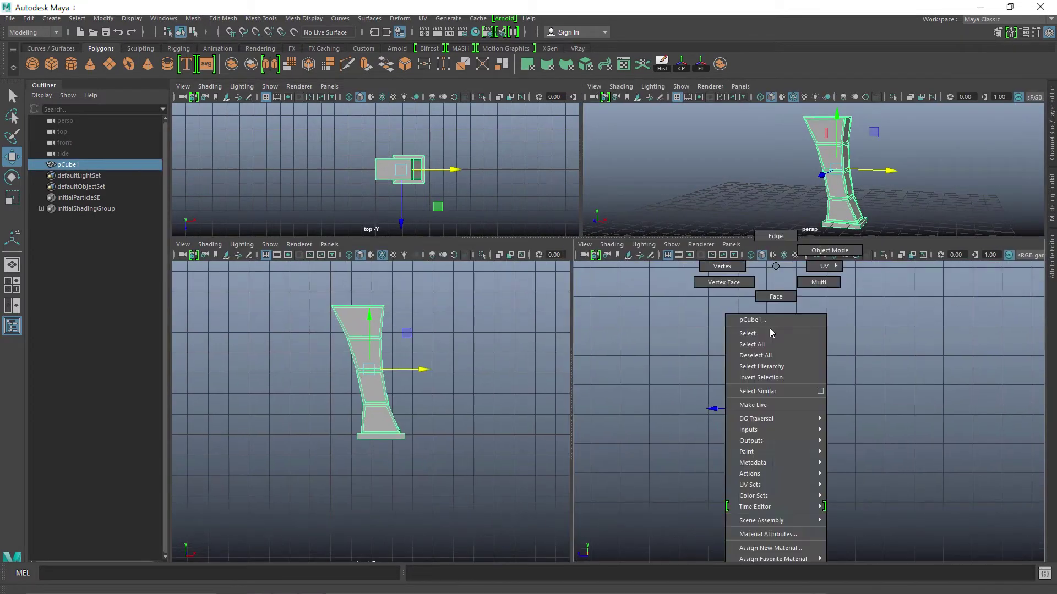
left_click_drag(707, 297, 820, 337)
left_click_drag(713, 317, 756, 337)
key("ctrl+z")
left_click_drag(689, 318, 676, 319)
- Move the positive-Z vertices of the middle ring and the ring below it slightly inward in the side view
left_click_drag(715, 390, 758, 437)
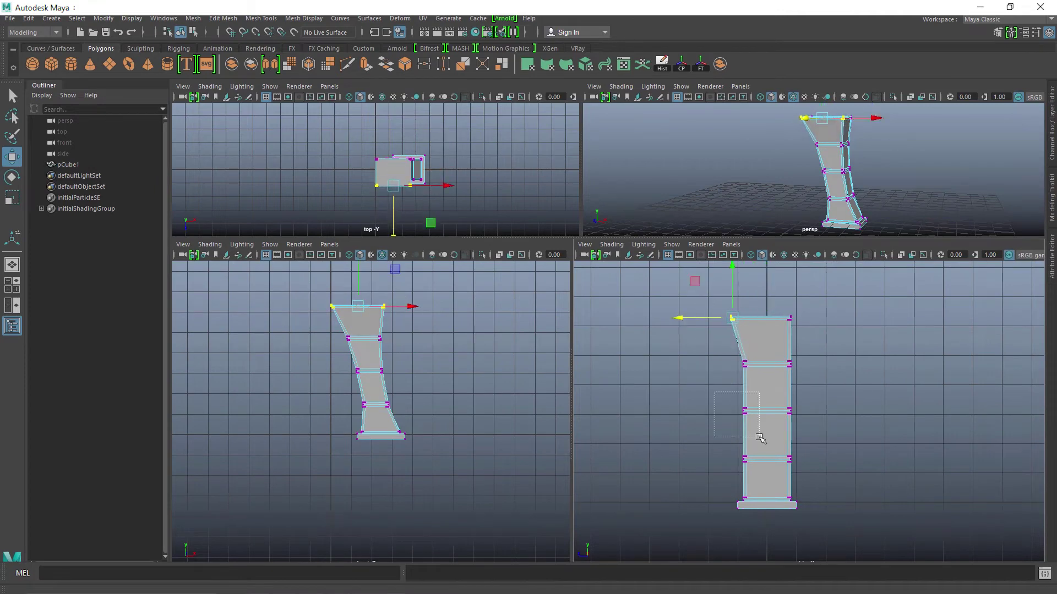
left_click_drag(690, 411, 696, 412)
left_click_drag(714, 439, 758, 478)
left_click_drag(691, 459, 693, 459)
- On the column's negative-Z side, move the top and base vertices outward and the vertices of the two lower intermediate rings inward
left_click_drag(817, 300, 771, 342)
left_click_drag(737, 319, 750, 318)
left_click_drag(815, 390, 772, 432)
left_click_drag(738, 411, 731, 411)
left_click_drag(814, 439, 772, 478)
left_click_drag(740, 459, 737, 459)
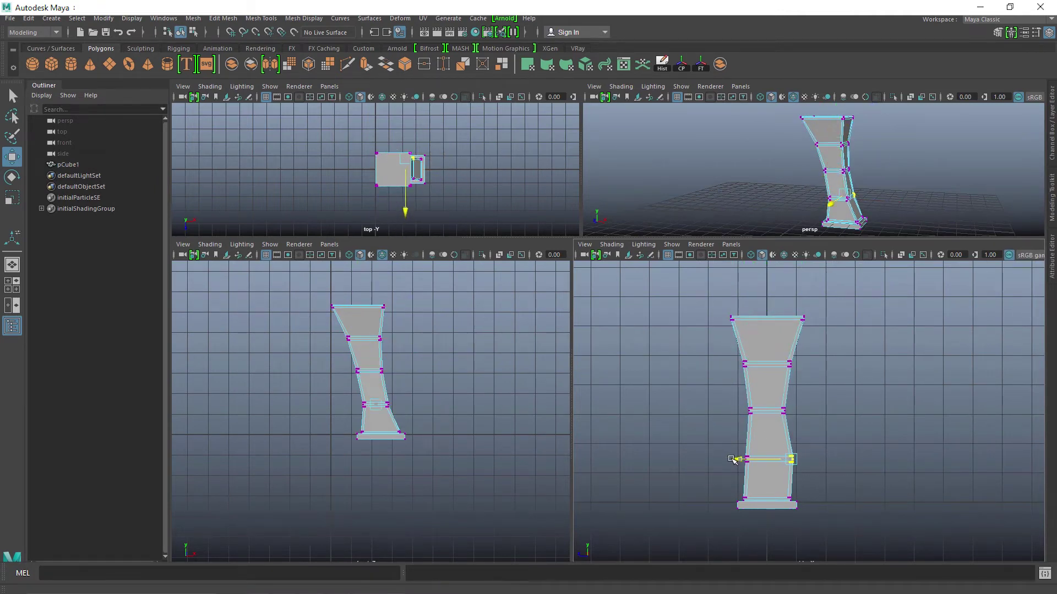
left_click_drag(824, 481, 774, 526)
left_click_drag(745, 504, 759, 504)
- Bend the column in the side view by shifting the upper rings toward positive Z and the lower ring and base toward negative Z
middle_click_drag(760, 504, 741, 487, "alt")
left_click_drag(805, 283, 695, 324)
left_click_drag(692, 303, 671, 304)
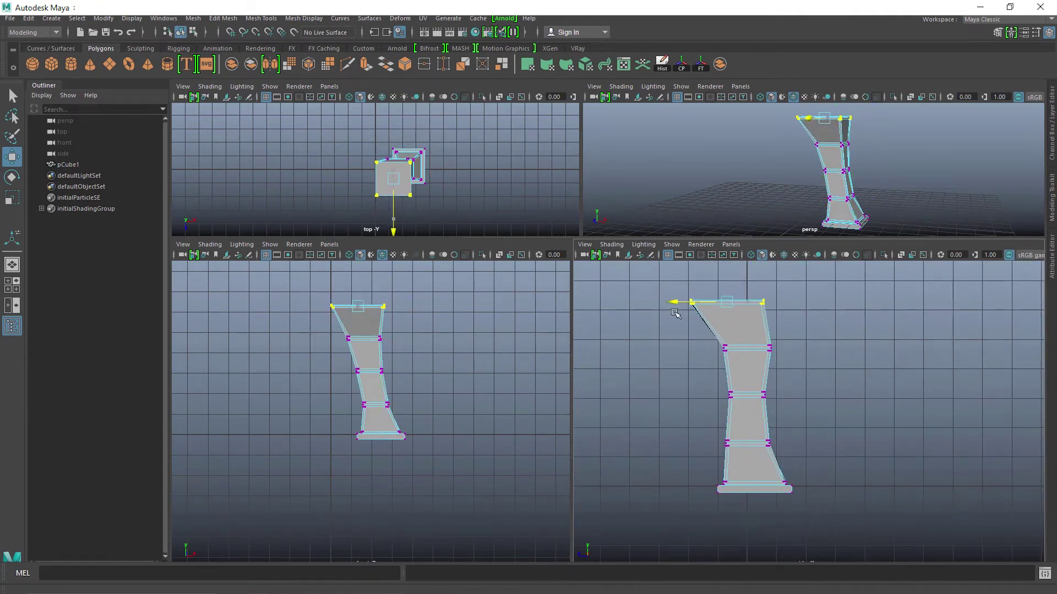
left_click_drag(798, 329, 700, 368)
left_click_drag(693, 349, 684, 349)
left_click_drag(793, 377, 697, 396)
left_click_drag(798, 425, 711, 463)
left_click_drag(694, 444, 705, 444)
left_click_drag(820, 473, 707, 509)
left_click_drag(700, 488, 710, 488)
- Move the top vertices on the negative-Z side outward to widen the column's top, and leave vertex mode
left_click_drag(880, 184, 792, 190, "alt")
middle_click_drag(793, 331, 787, 337, "alt")
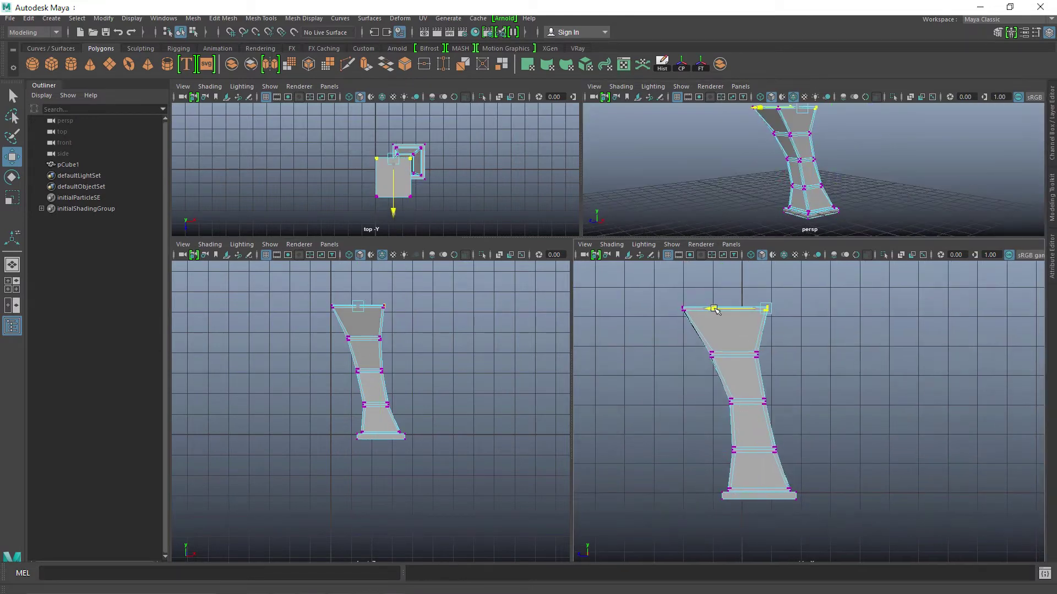
right_click(757, 283)
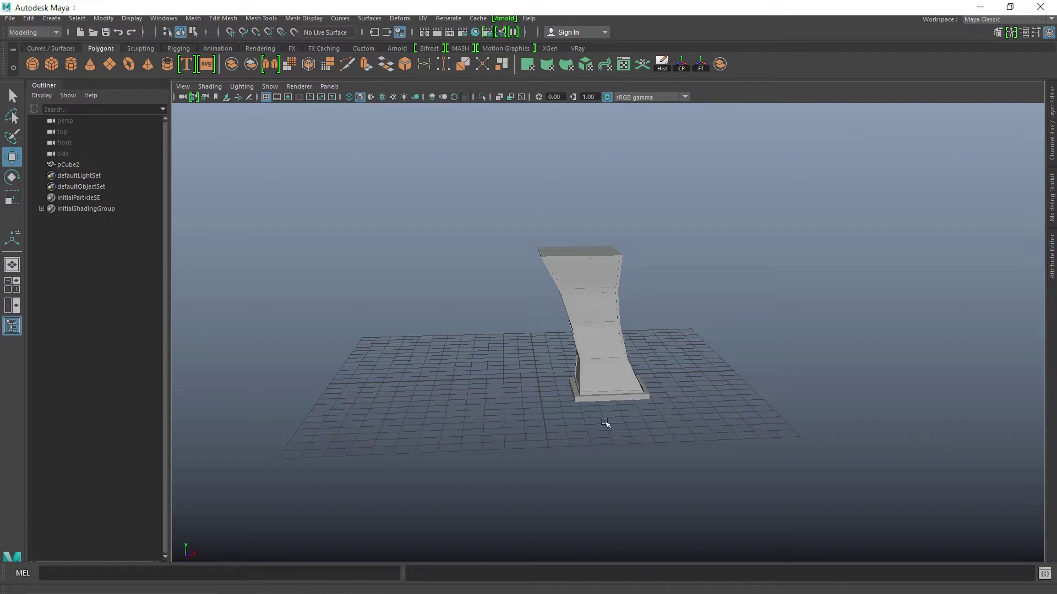
- Select the finished column in the perspective view and open the Duplicate Special options
left_click_drag(605, 423, 860, 453, "alt")
left_click_drag(787, 477, 609, 334, "alt")
left_click(609, 334)
left_click(29, 19)
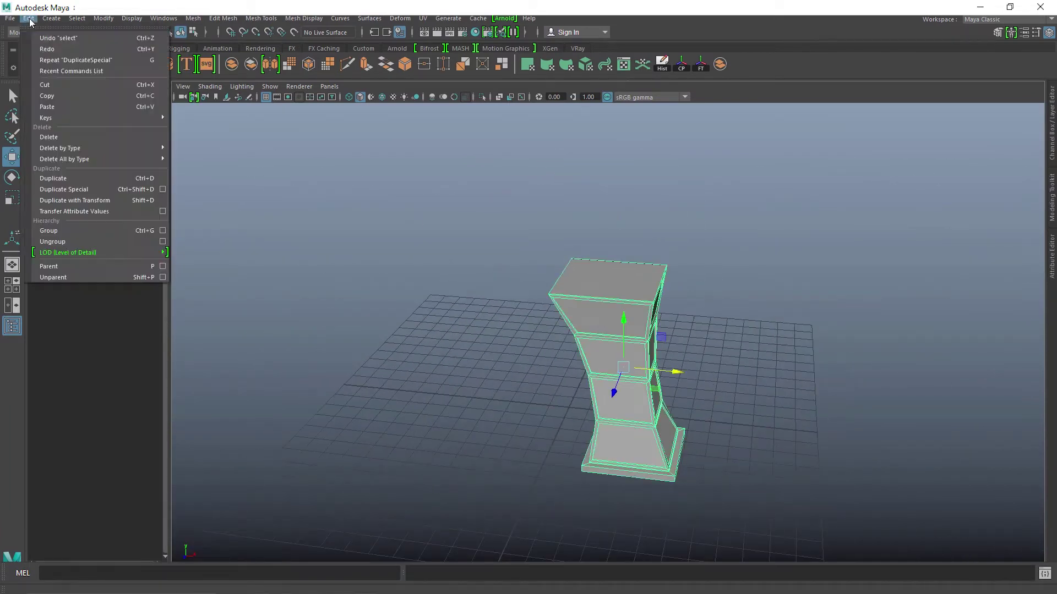
left_click(162, 190)
left_click_drag(711, 88, 780, 86)
- Reset the Duplicate Special settings and create a mirrored copy of the column with an X scale of -1
mouse_move(443, 408)
left_mouse_down("alt")
mouse_move(454, 401)
mouse_move(438, 411)
mouse_move(366, 401)
mouse_move(438, 418)
left_mouse_up("alt")
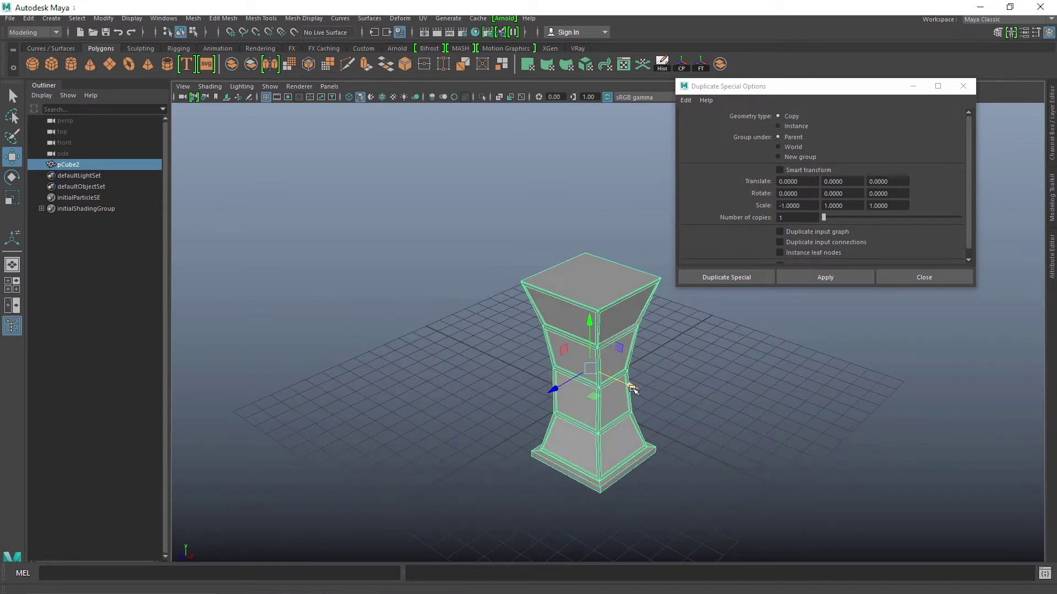
left_click_drag(633, 391, 734, 326, "alt")
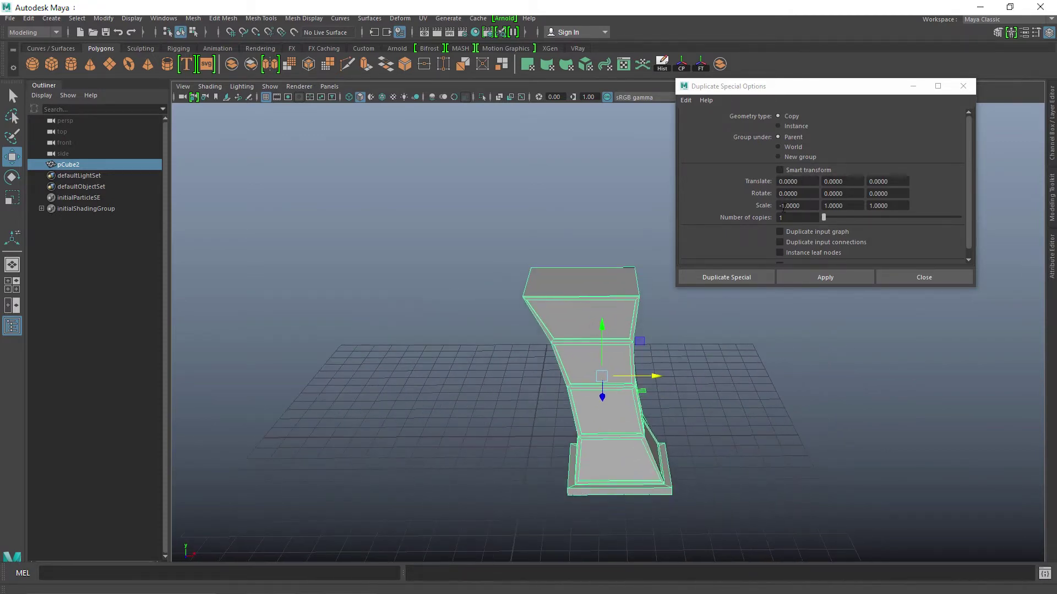
left_click_drag(782, 208, 767, 208)
left_click(686, 100)
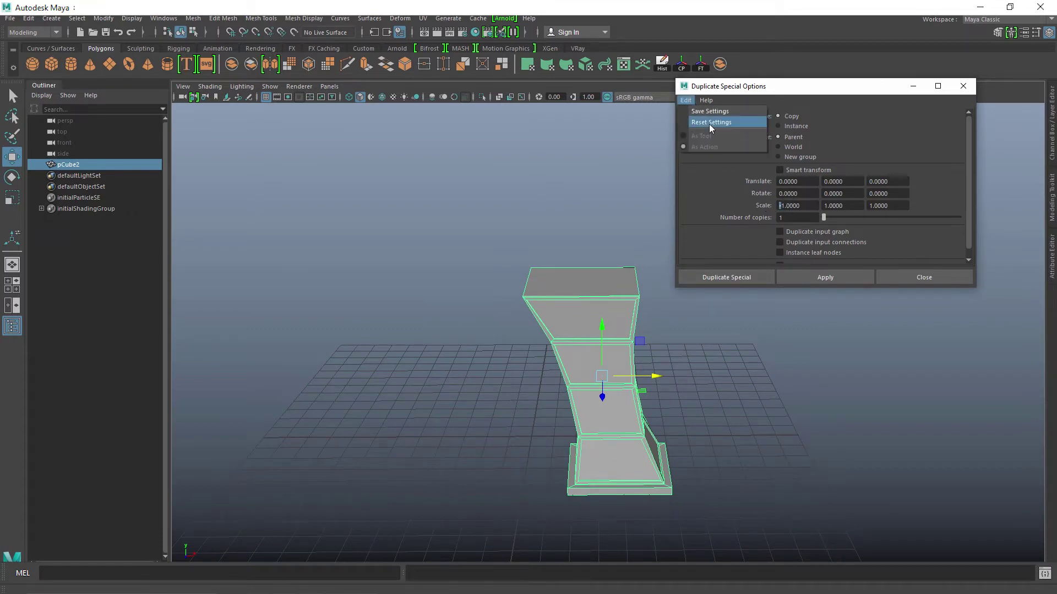
left_click(709, 124)
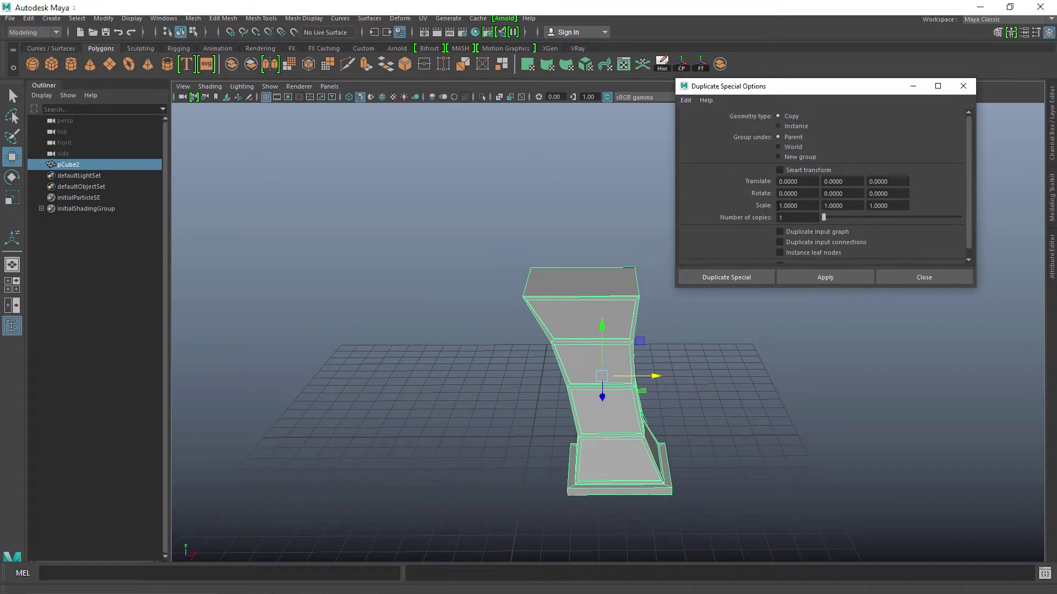
left_click(740, 277)
- Select both columns and open the Duplicate Special options for them
left_click_drag(879, 338, 742, 337, "alt")
left_click_drag(793, 259, 551, 354)
left_click_drag(551, 354, 696, 396, "alt")
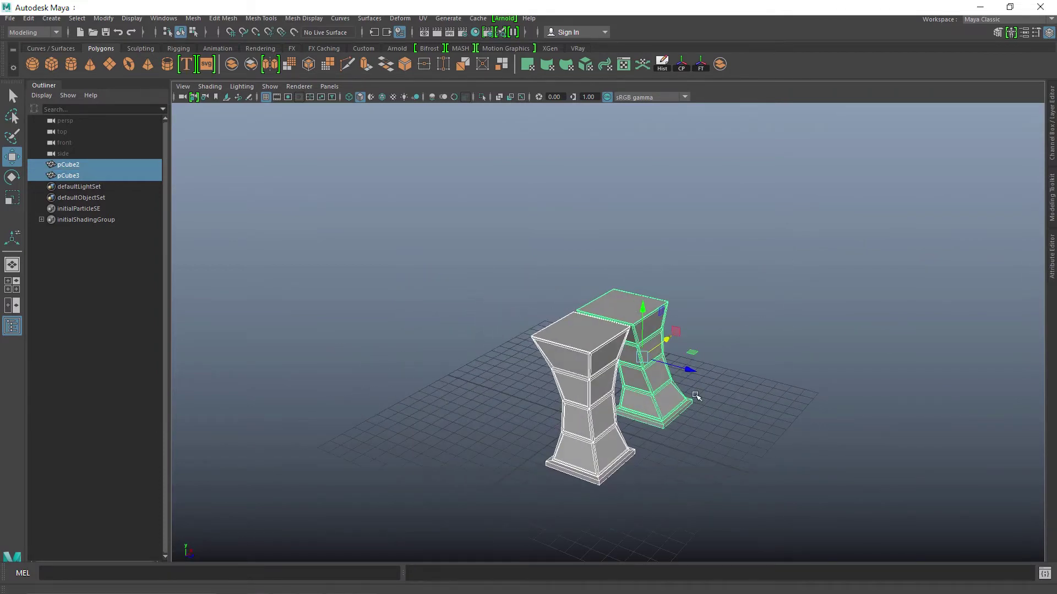
left_click(28, 19)
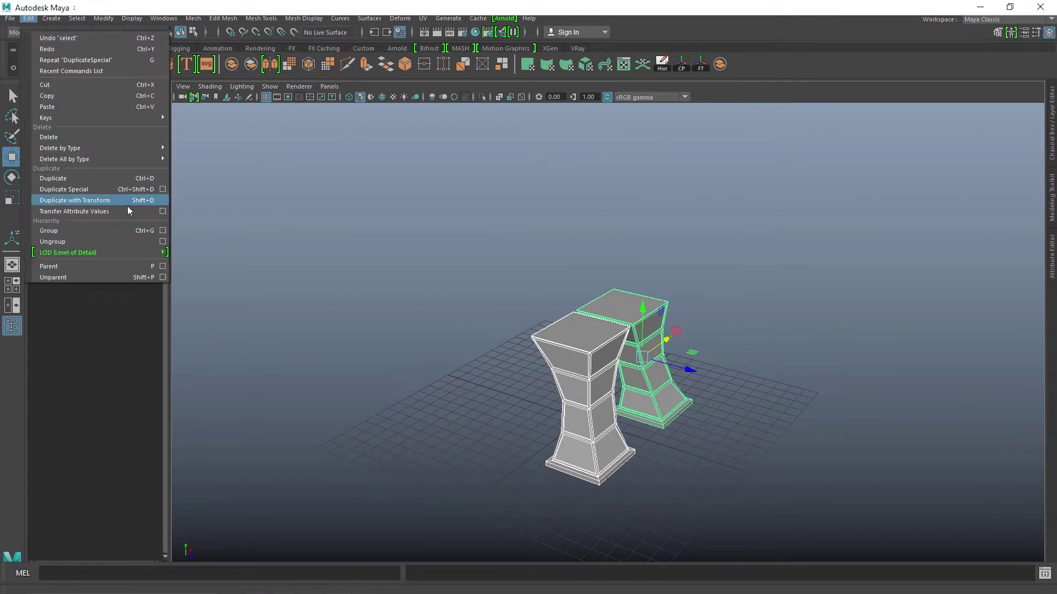
left_click(163, 188)
mouse_move(716, 386)
left_mouse_down("alt")
mouse_move(731, 422)
mouse_move(691, 418)
mouse_move(693, 405)
mouse_move(713, 404)
left_mouse_up("alt")
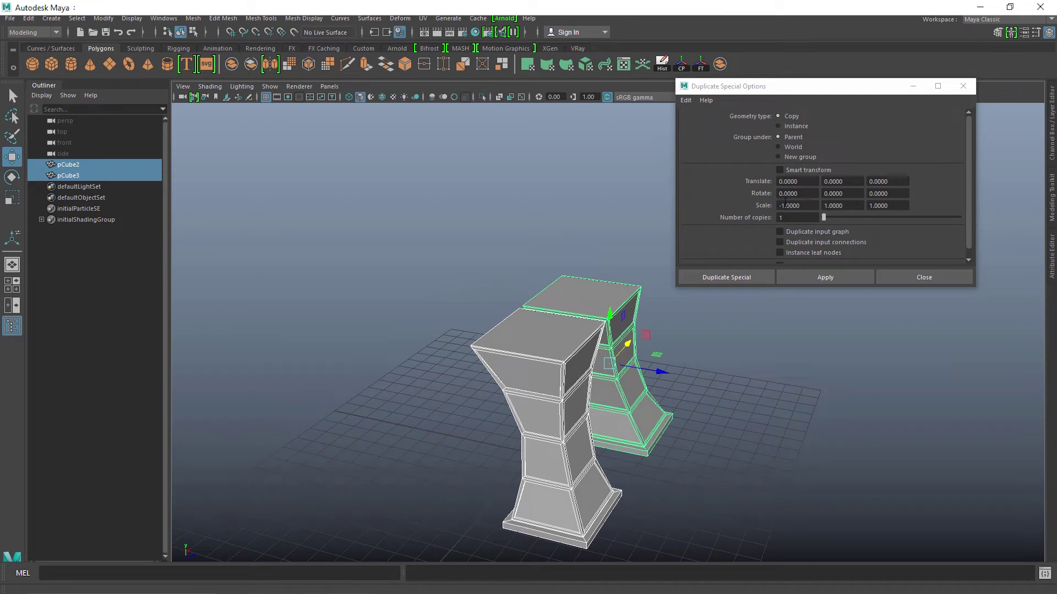
- Reset the Duplicate Special settings and mirror both columns along Z to make four legs, and clear the selection
left_click(686, 101)
left_click(710, 122)
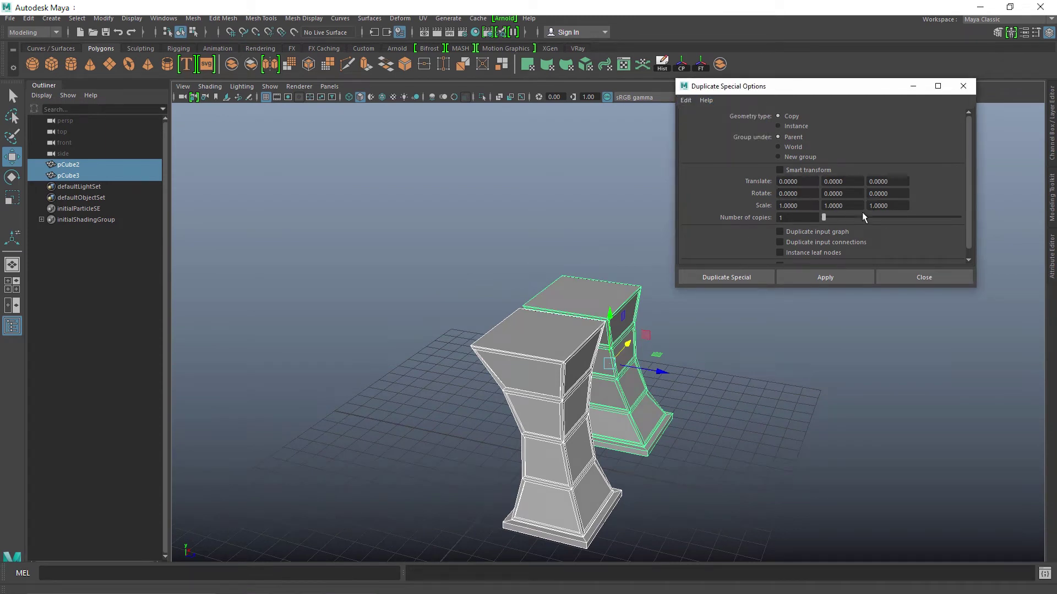
left_click(732, 278)
right_click_drag(857, 384, 711, 378, "alt")
left_click_drag(710, 379, 622, 430, "alt")
left_click(492, 305)
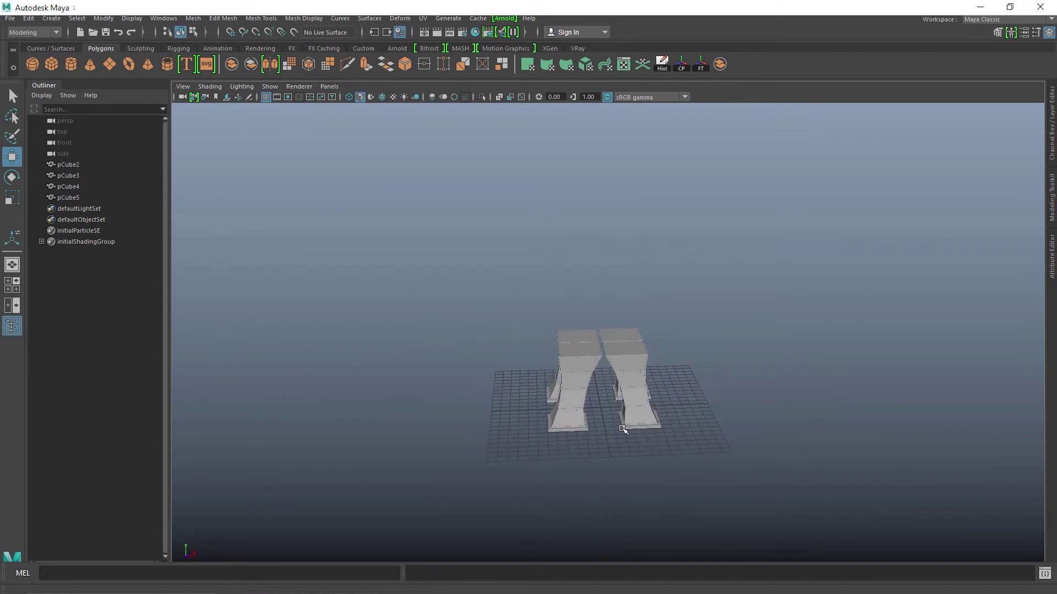
- Create a polygon cube, scale it up to span the four legs, and raise it above their tops
left_click(51, 64)
right_click_drag(519, 445, 771, 401, "alt")
key("r")
left_click_drag(554, 405, 732, 390)
key("w")
left_click_drag(556, 350, 578, 132)
right_click_drag(781, 385, 670, 403, "alt")
left_click_drag(670, 403, 671, 435, "alt")
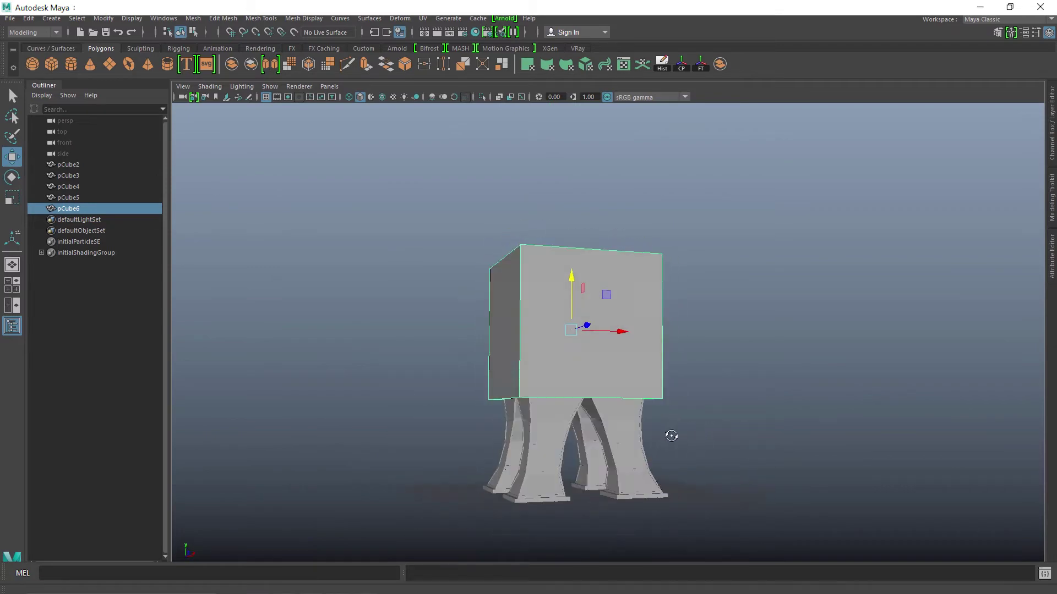
- Flatten the large cube along Y into a thin slab resting on the four legs
key("r")
left_click_drag(571, 276, 581, 344)
key("w")
right_click_drag(606, 308, 695, 212, "alt")
left_click_drag(695, 212, 698, 292, "alt")
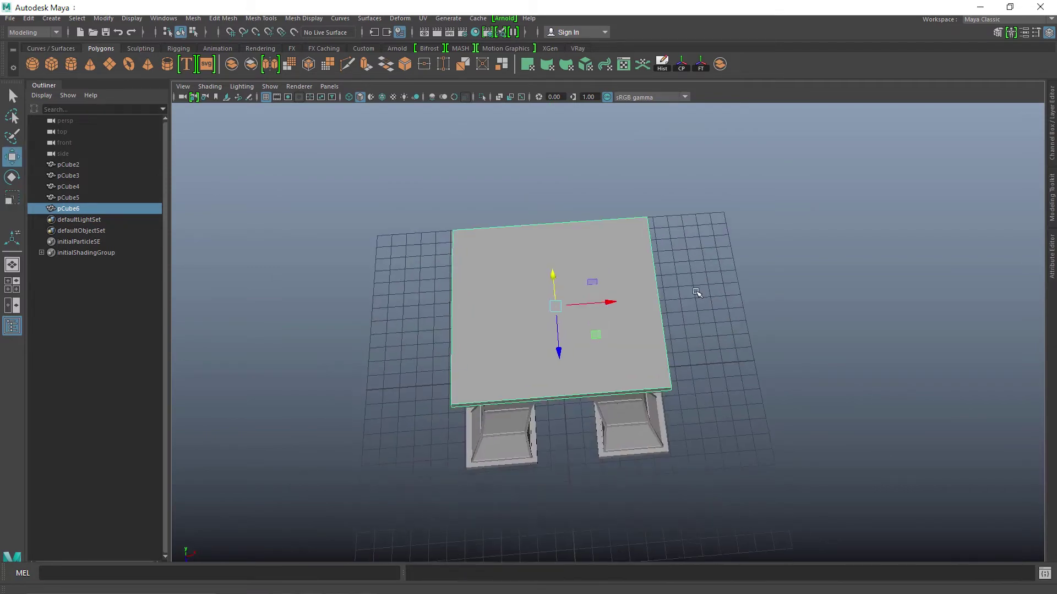
- Switch the slab to face mode and delete its top face
right_click(602, 254)
right_click_drag(601, 273, 605, 285)
left_click_drag(705, 314, 707, 280, "alt")
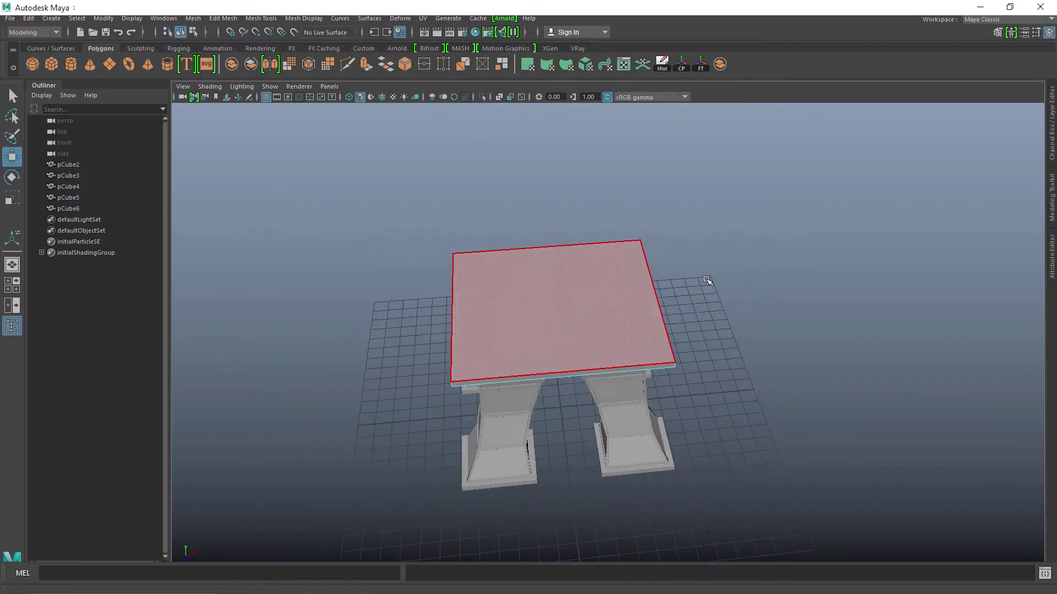
left_click(600, 314)
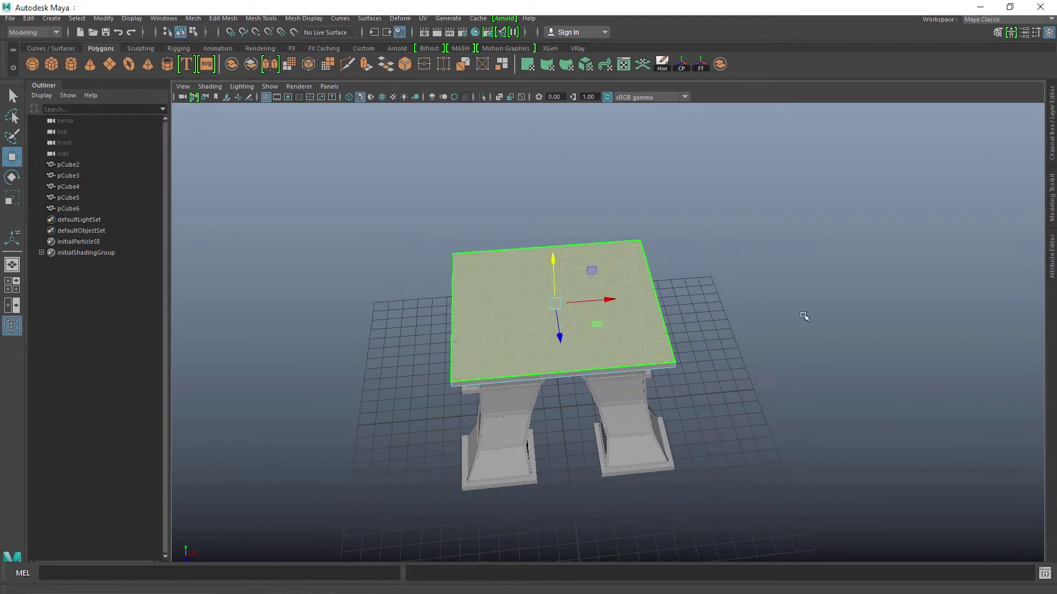
key("Delete")
- Scale the extruded edges around the slab's open top inward to form a flat rim
left_click_drag(829, 364, 858, 316, "alt")
left_click_drag(809, 357, 837, 335, "alt")
right_click_drag(838, 336, 890, 421, "alt")
right_click_drag(820, 311, 551, 336, "alt")
left_click_drag(517, 330, 584, 433, "alt")
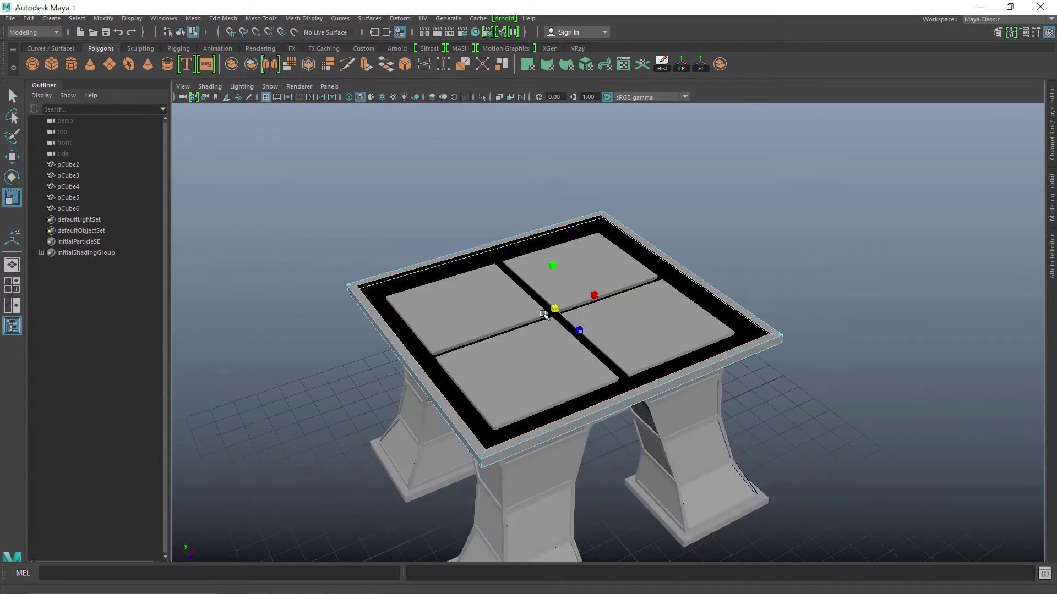
left_click_drag(546, 316, 534, 317)
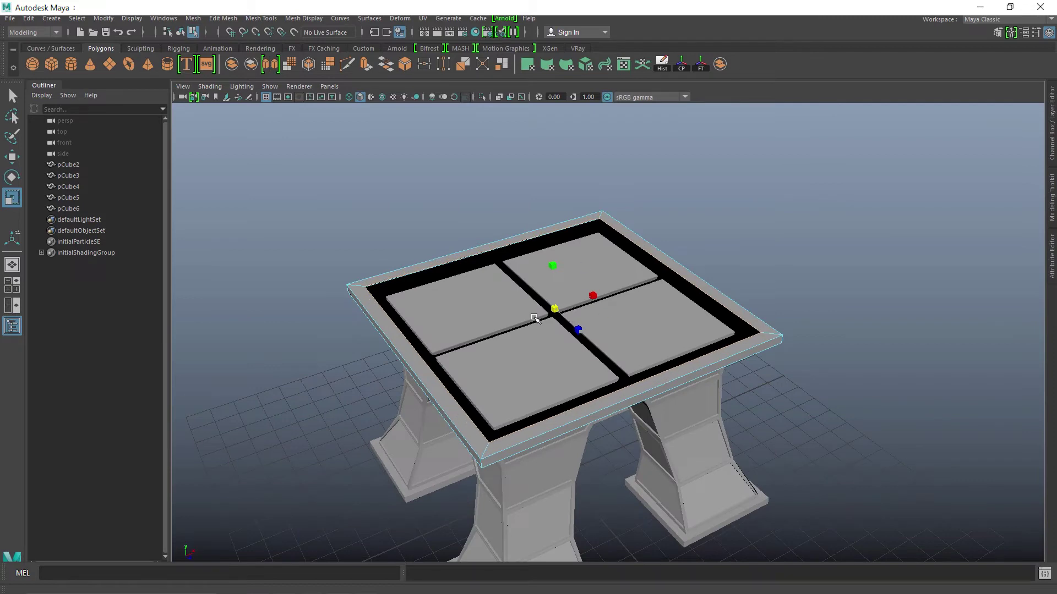
- Extrude the rim's inner edges again and raise them to form a short vertical wall
left_click(366, 64)
left_click_drag(650, 358, 668, 304, "alt")
key("w")
left_click_drag(553, 261, 553, 234)
- Extrude the wall's upper edges and scale them outward into an overhanging ledge
left_click(366, 64)
left_click_drag(809, 336, 859, 371, "alt")
key("r")
left_click_drag(566, 280, 565, 203)
- Close the platform's open upper border with Fill Hole
key("w")
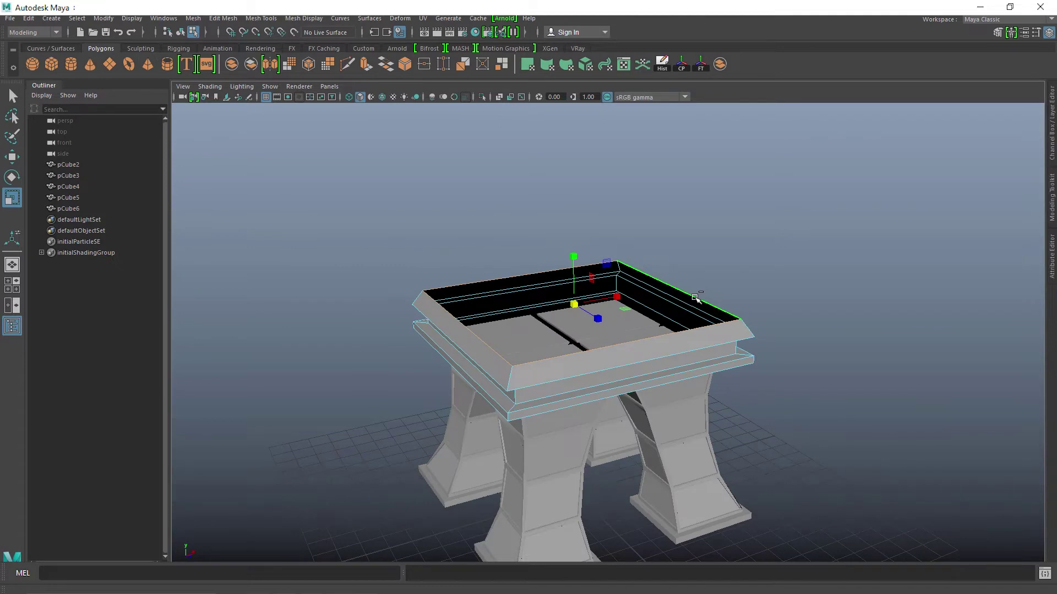
right_click(695, 298, "shift")
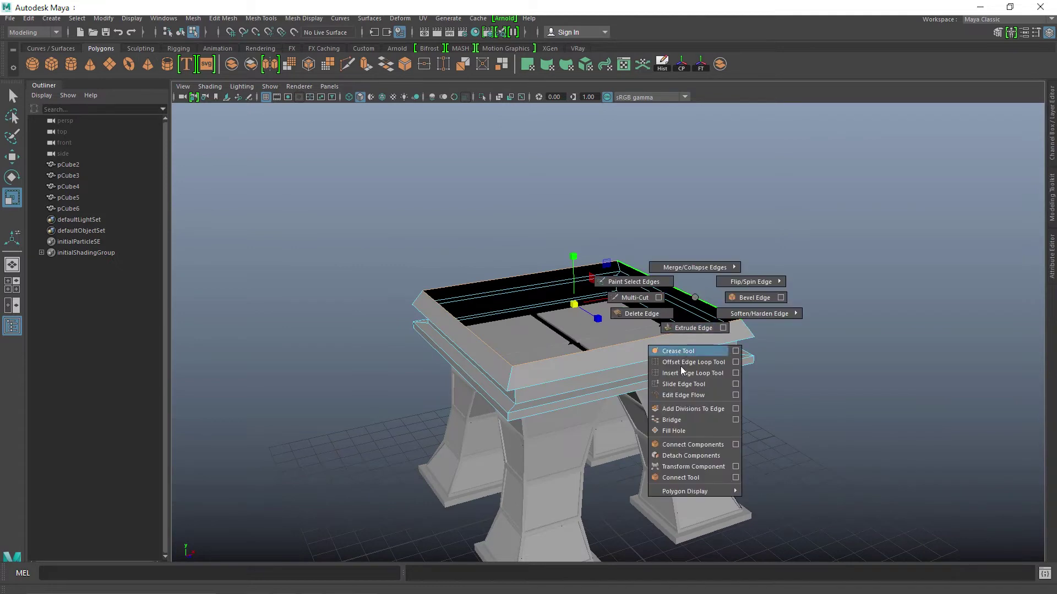
left_click(679, 431)
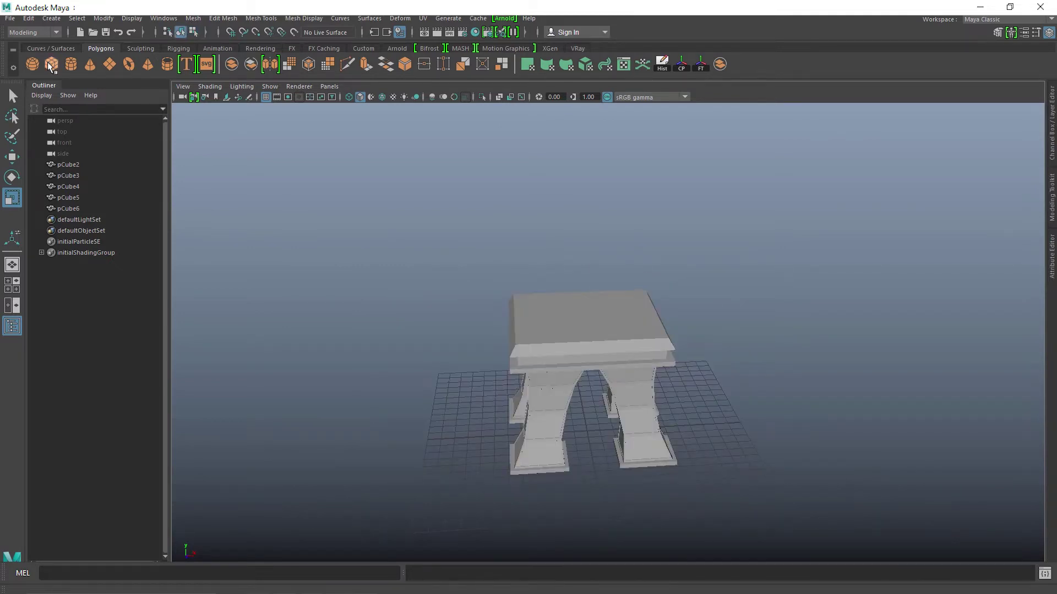
- Create another polygon cube and raise it onto the top of the platform
left_click(51, 65)
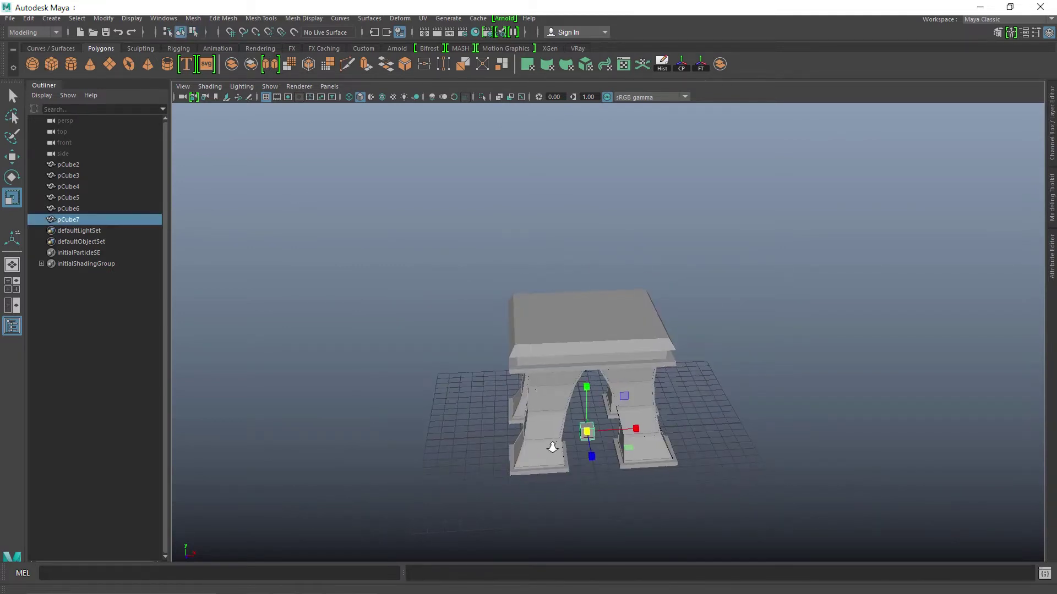
left_click_drag(552, 446, 587, 413, "alt")
key("w")
left_click_drag(591, 264, 622, 308, "alt")
scroll(583, 297, "up", 4)
- Scale the cube into a tall square post and move it toward the platform's corner on the negative-X side
key("r")
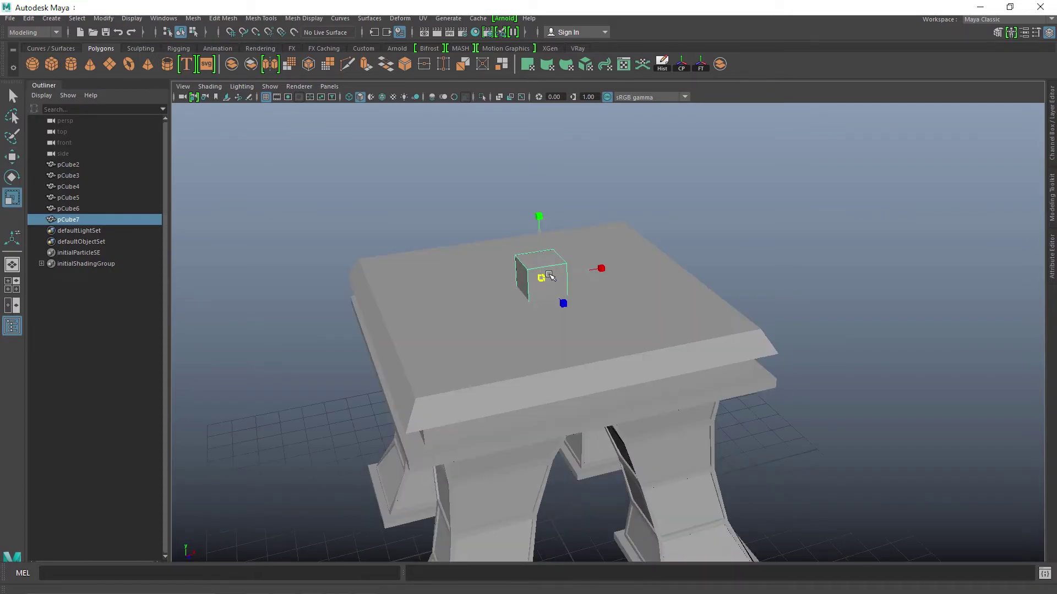
left_click_drag(542, 278, 556, 279)
left_click_drag(553, 286, 517, 177, "alt")
key("w")
left_click_drag(559, 257, 573, 308)
left_click_drag(623, 349, 610, 332)
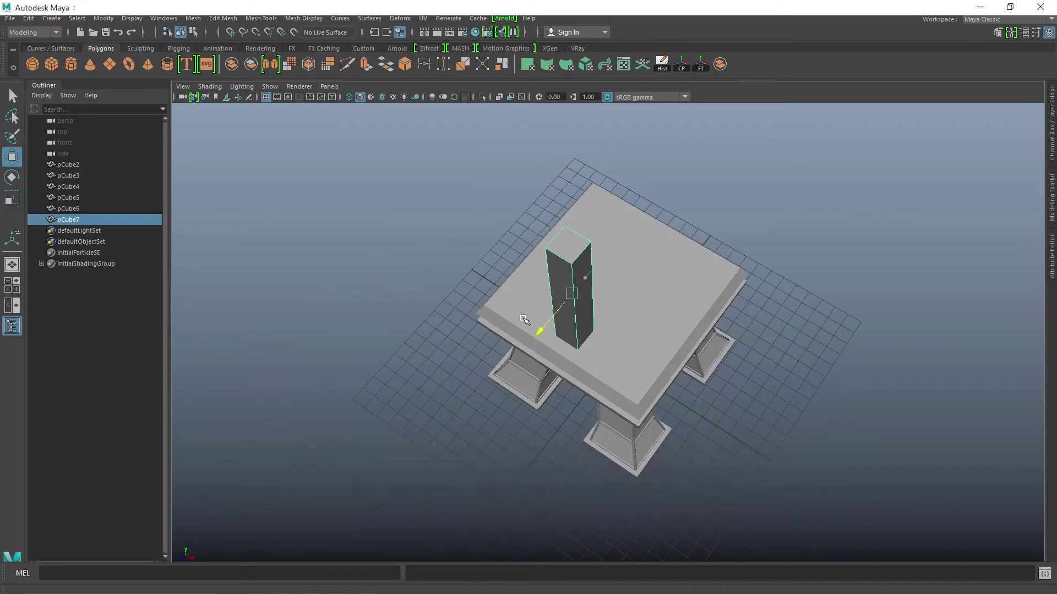
left_click_drag(537, 330, 526, 342)
- Move the post's top vertices inward so the post leans toward the platform's centre
left_click_drag(572, 407, 636, 325, "alt")
scroll(594, 298, "up", 3)
right_click_drag(479, 264, 429, 264)
left_click_drag(432, 190, 548, 218)
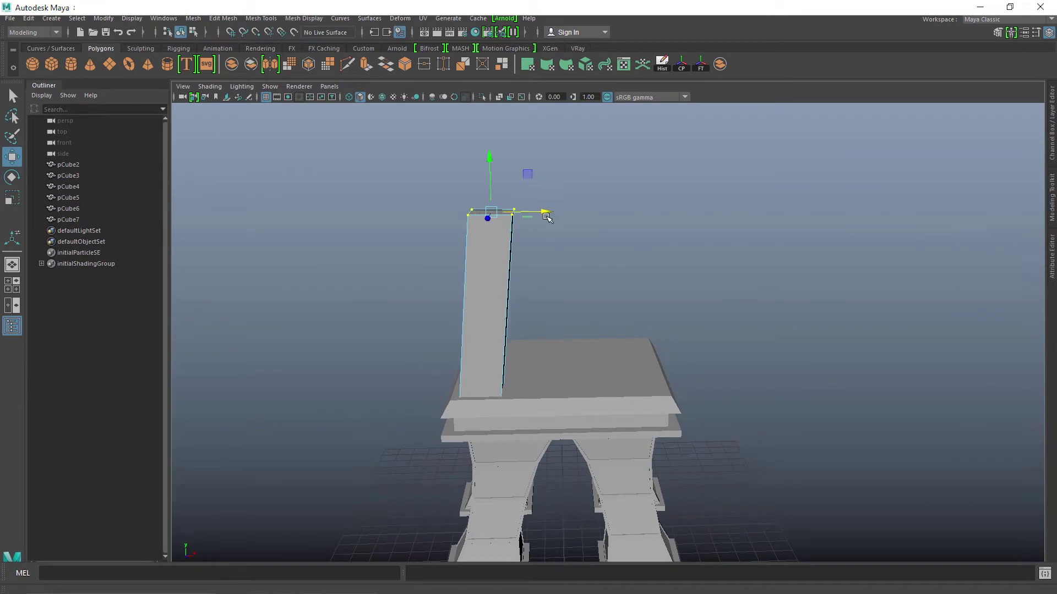
key("space")
key("space")
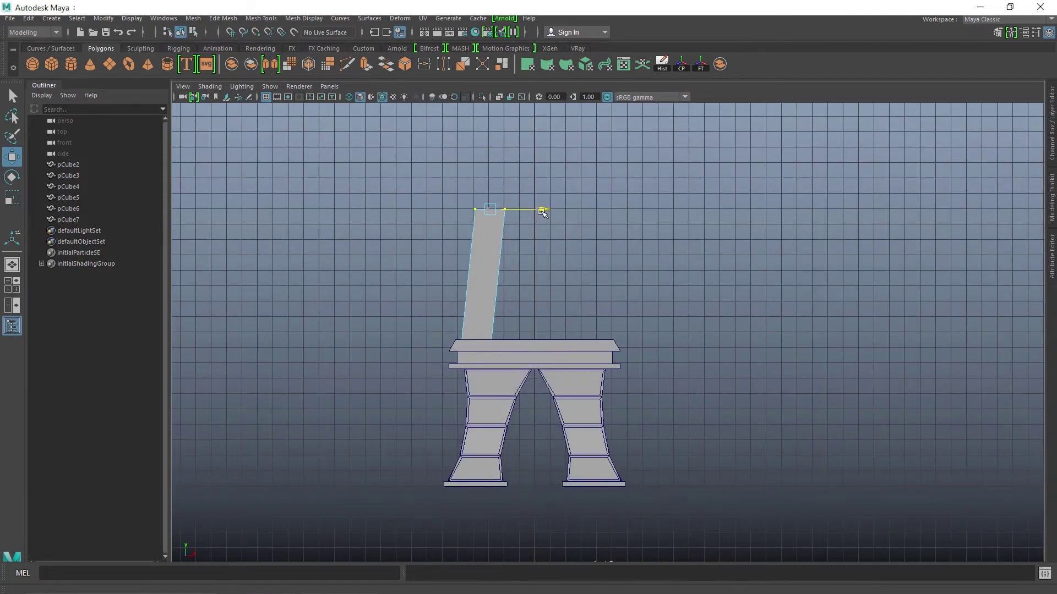
key("space")
key("space")
- Insert edge loops at the post's top and base plus three dividing it into four sections, and switch to face selection
right_click_drag(556, 268, 492, 293, "shift")
scroll(594, 297, "up", 5)
middle_click_drag(627, 314, 728, 421, "alt")
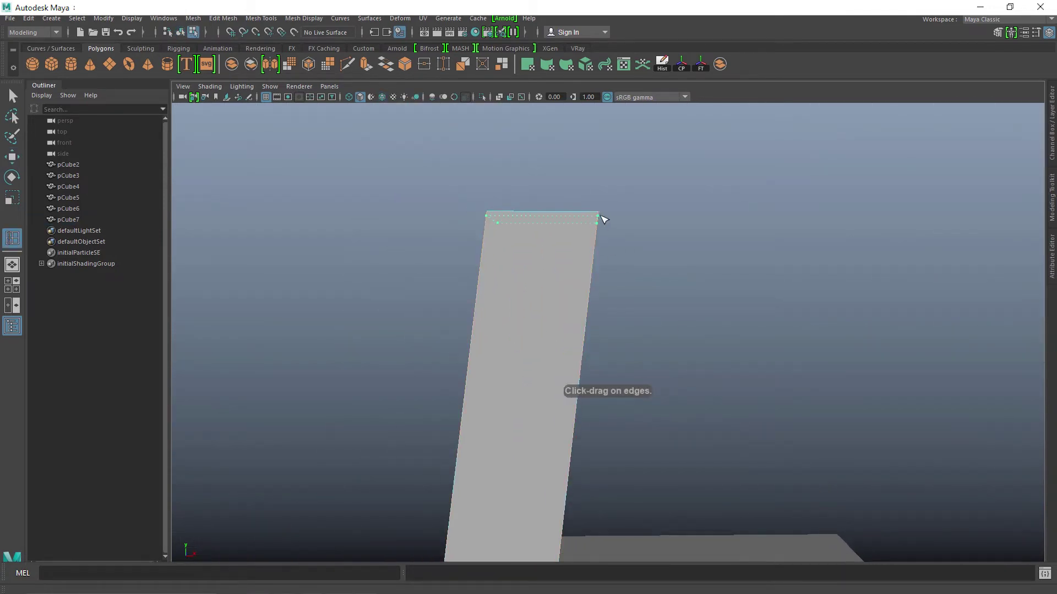
left_click_drag(600, 216, 599, 218)
middle_click_drag(694, 386, 712, 109, "alt")
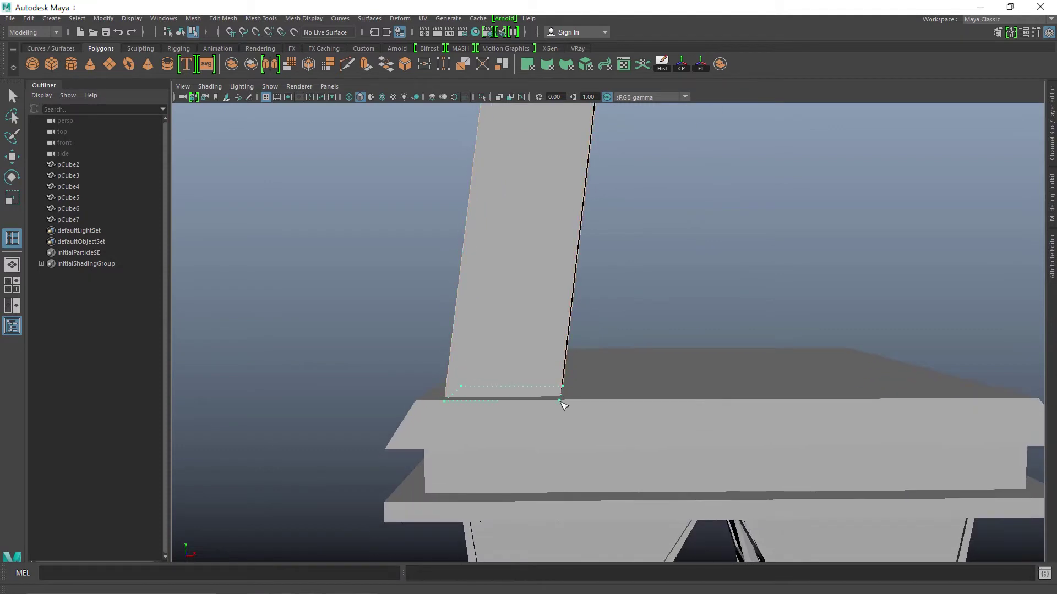
scroll(560, 402, "down", 4)
middle_click_drag(575, 242, 594, 251, "alt")
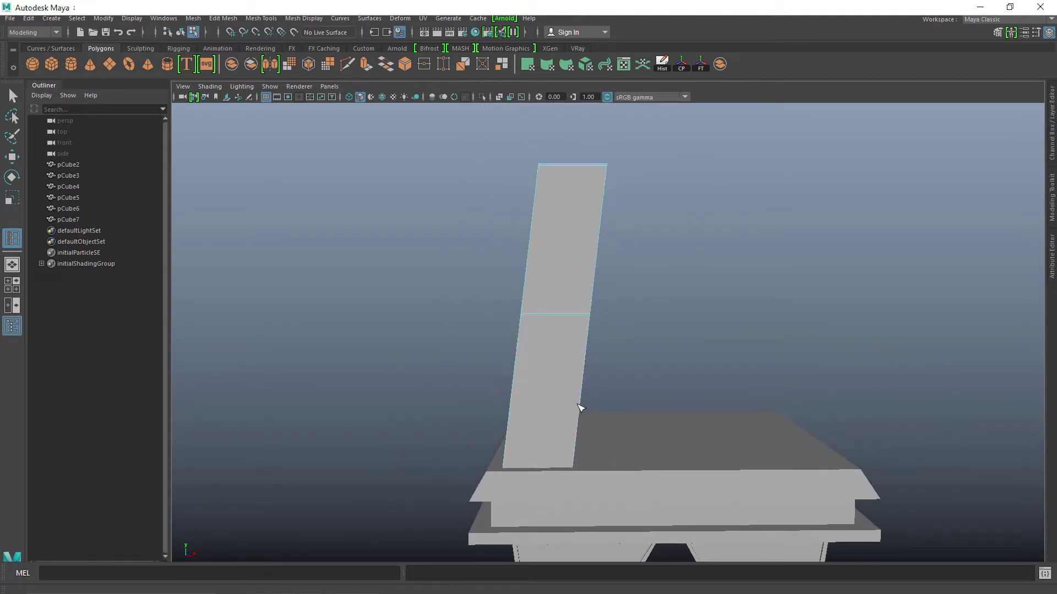
key("w")
right_click_drag(572, 282, 573, 321)
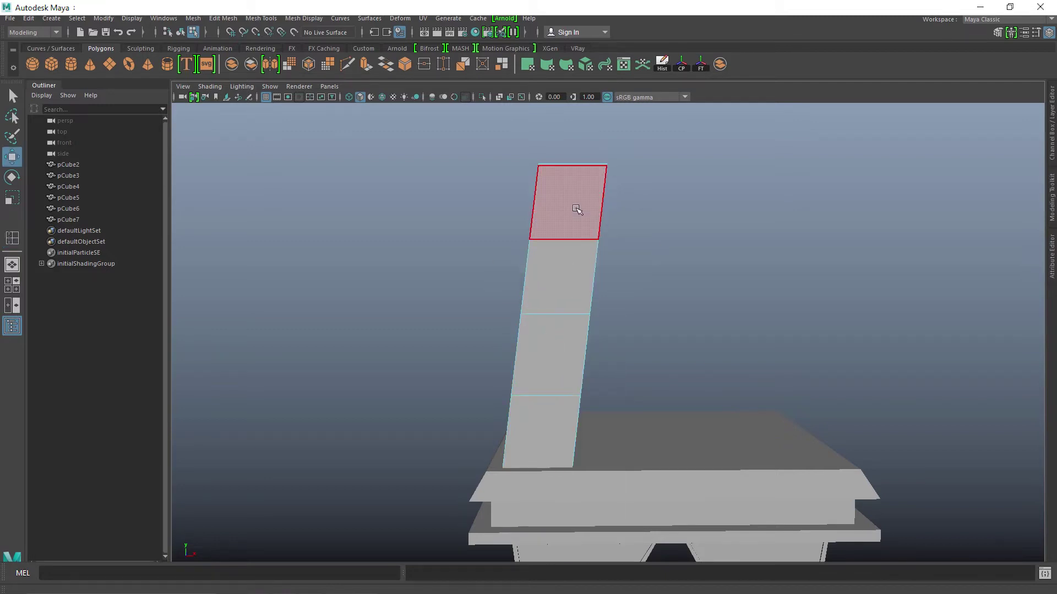
left_click(576, 209)
left_click_drag(562, 272, 622, 330, "alt")
left_click(555, 227, "shift")
left_click(603, 303, "shift")
left_click(552, 303, "shift")
left_click(589, 375, "shift")
left_click(561, 388, "shift")
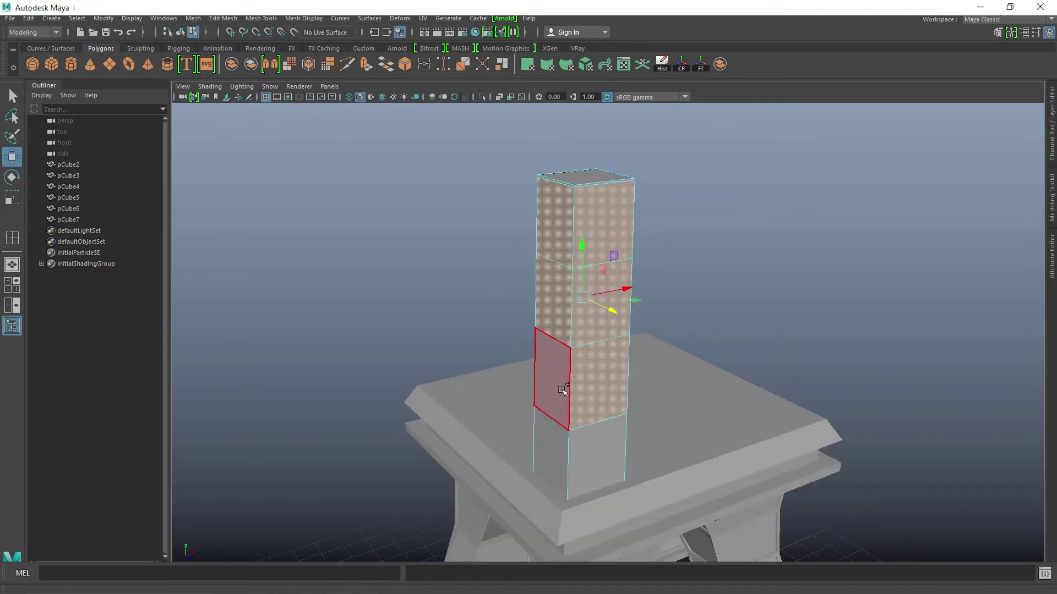
left_click(715, 390)
- Extrude the eight section faces on the post's two outer sides separately with offset 0.1, and extrude them again with thickness -0.2
left_click(601, 375)
left_click(555, 375, "shift")
left_click(549, 313, "shift")
left_click(599, 302, "shift")
left_click(564, 226, "shift")
left_click(601, 227, "shift")
left_click(599, 458, "shift")
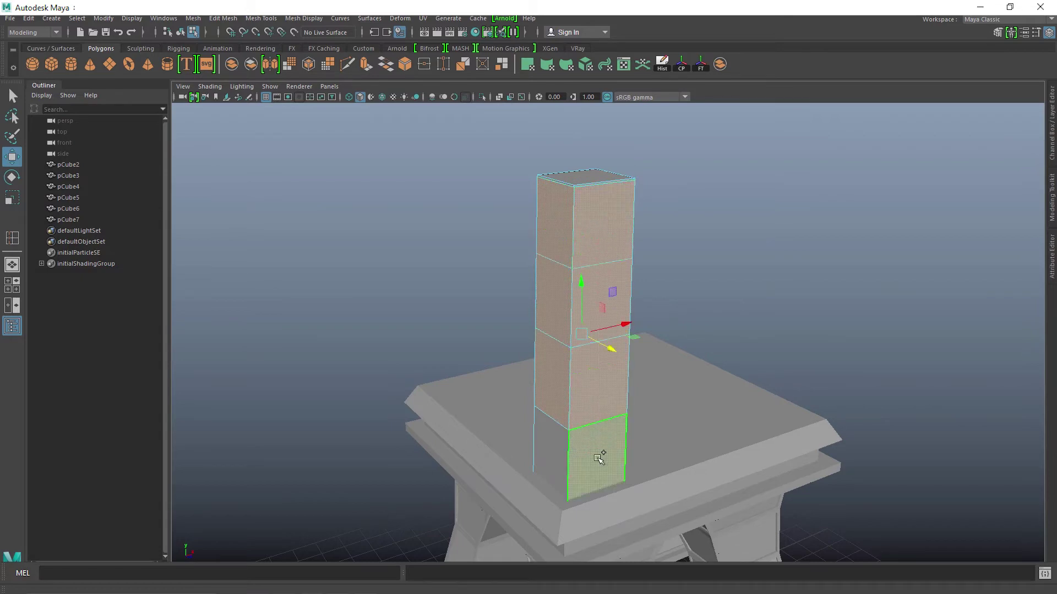
left_click(553, 452, "shift")
left_click_drag(749, 442, 617, 424, "alt")
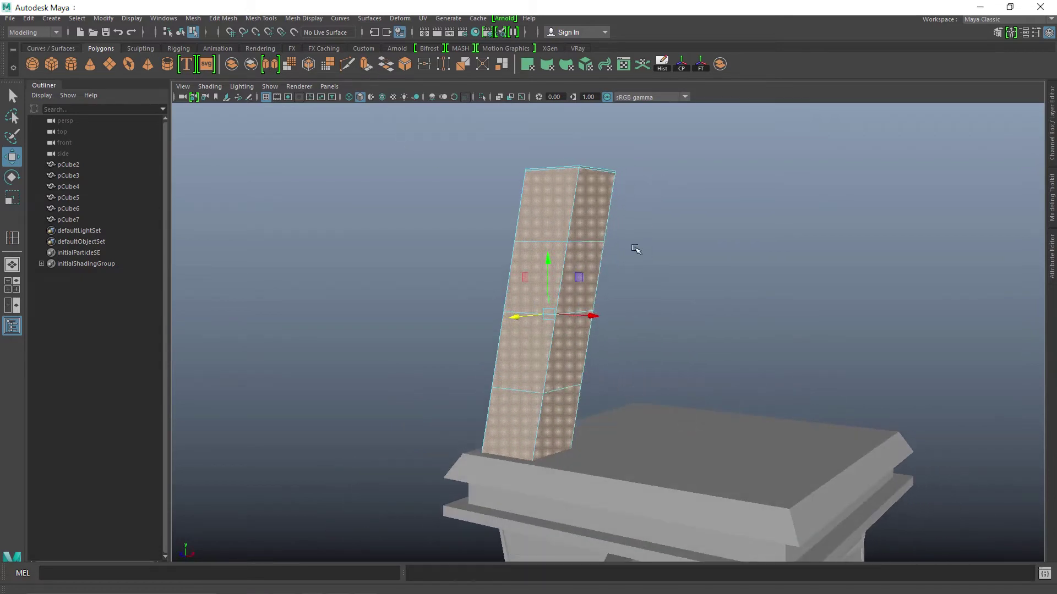
key("ctrl+e")
left_click_drag(809, 413, 920, 417, "alt")
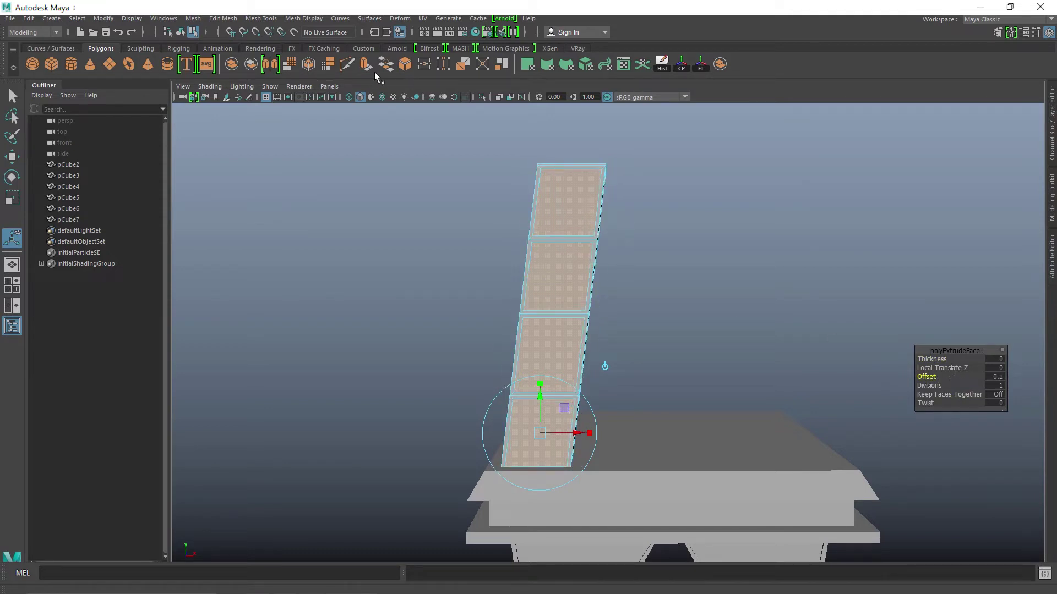
left_click_drag(940, 361, 929, 361)
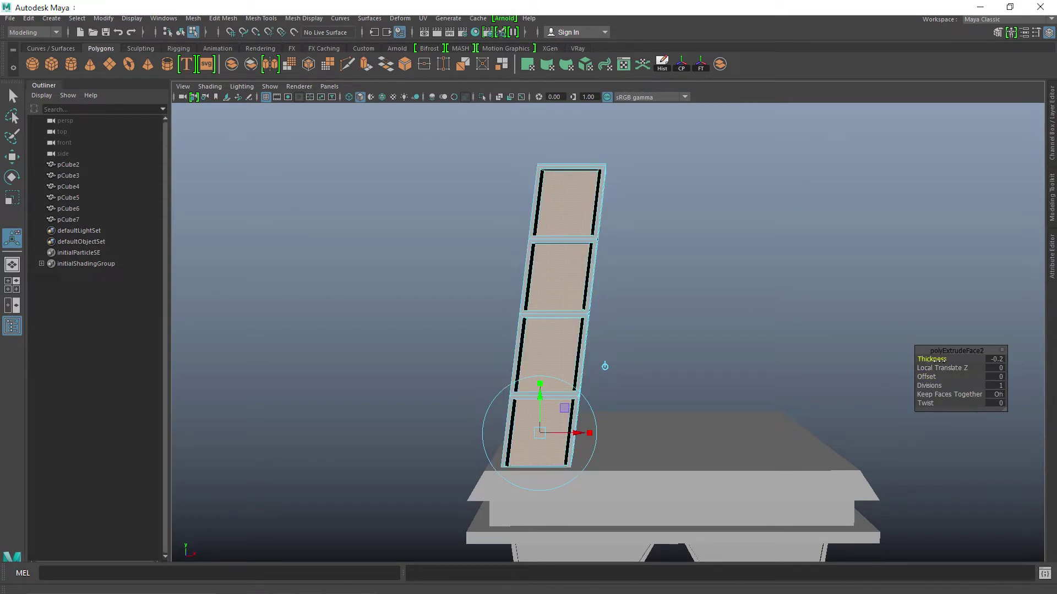
- Reset Duplicate Special, duplicate the panelled post with Scale Z -1 and move the copy along Z to the opposite platform corner
left_click_drag(770, 340, 845, 358, "alt")
right_click_drag(845, 358, 944, 470, "alt")
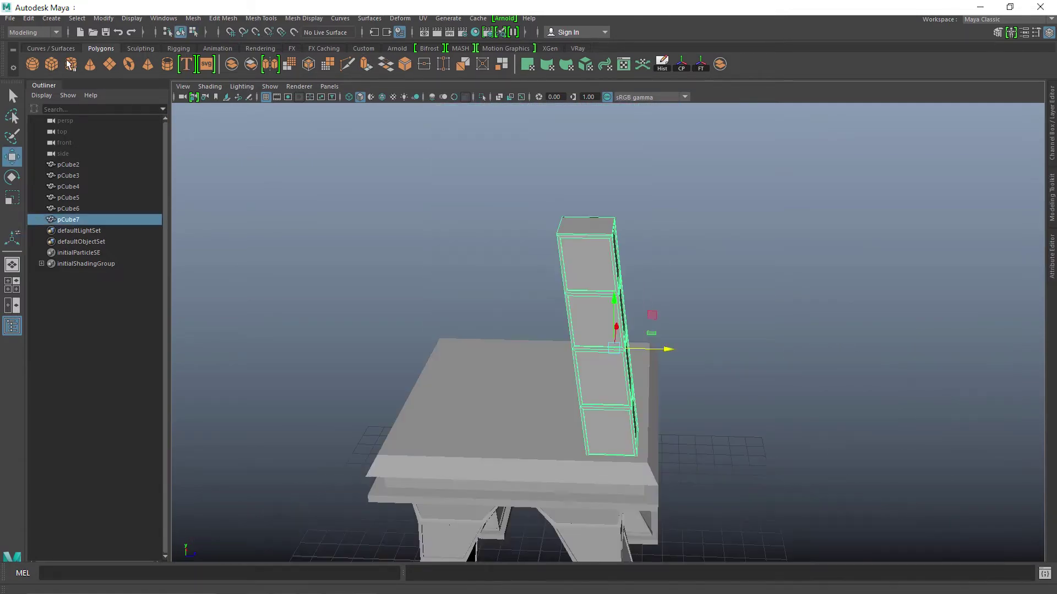
left_click(28, 19)
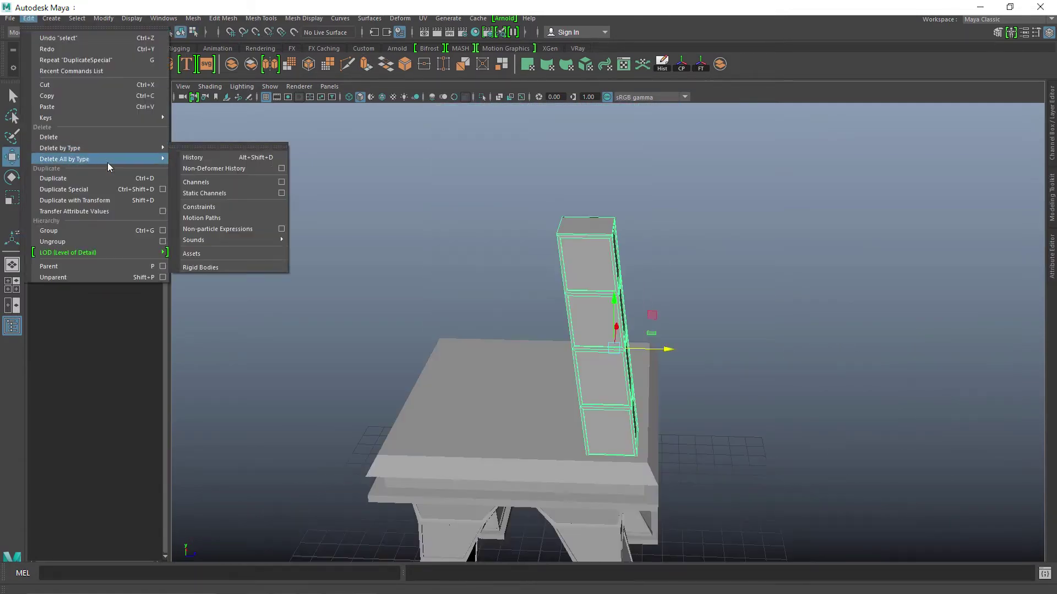
left_click(162, 189)
right_click_drag(792, 409, 762, 398, "alt")
left_click(685, 100)
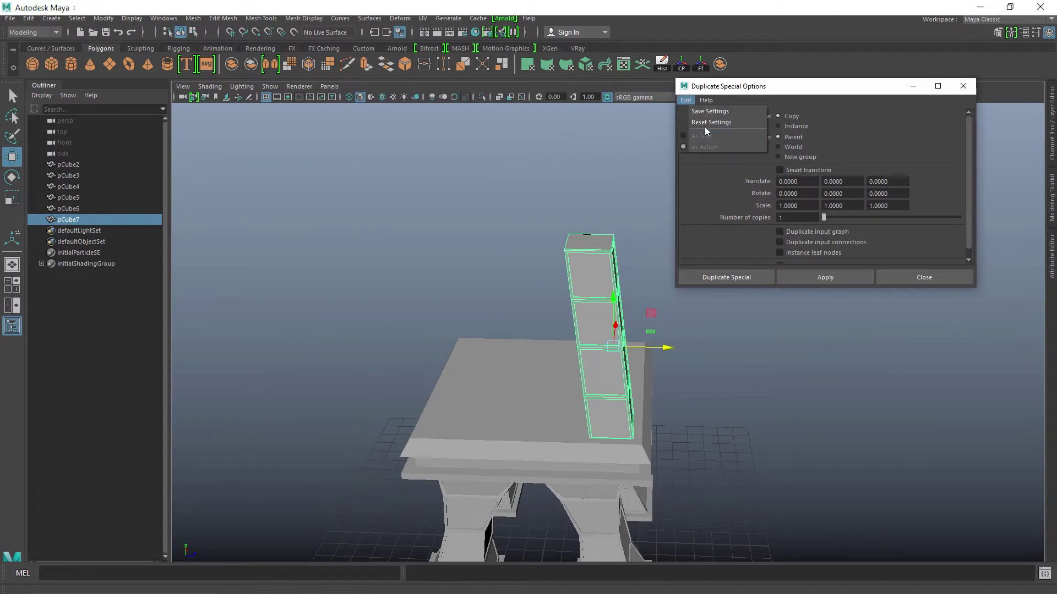
left_click(704, 124)
left_click_drag(681, 422, 680, 409, "alt")
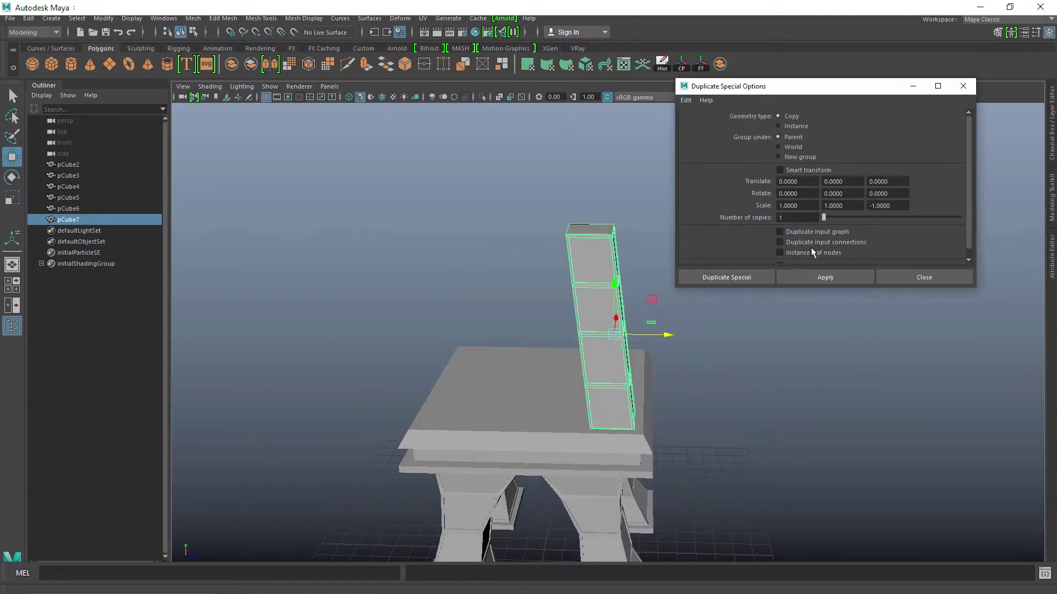
left_click(726, 277)
left_click_drag(655, 334, 501, 332)
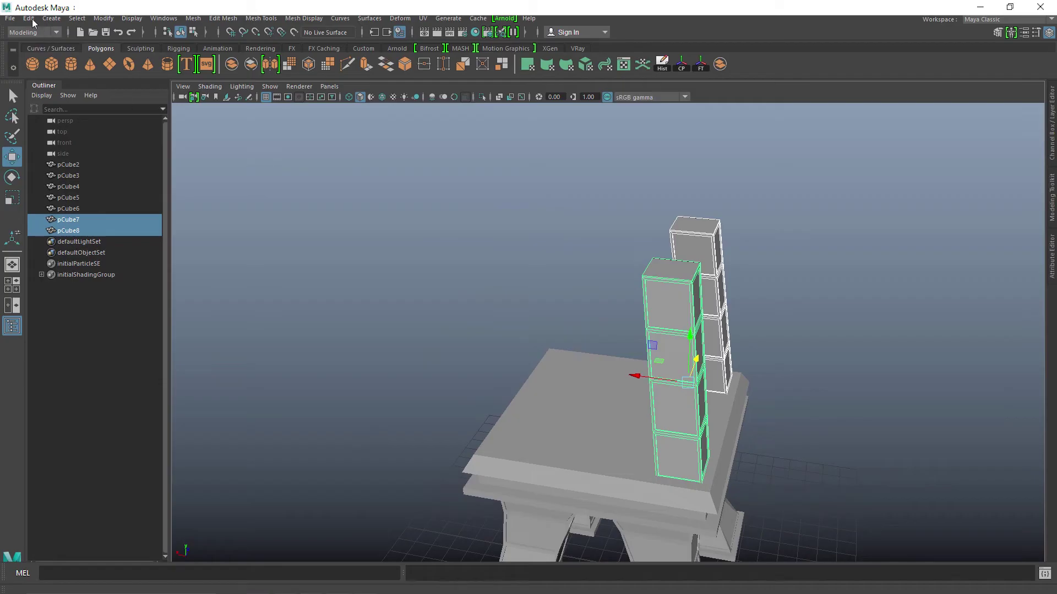
- Reset Duplicate Special, duplicate both posts with Scale X -1 and move the copies along X to the platform's other two corners
left_click(32, 18)
left_click(164, 190)
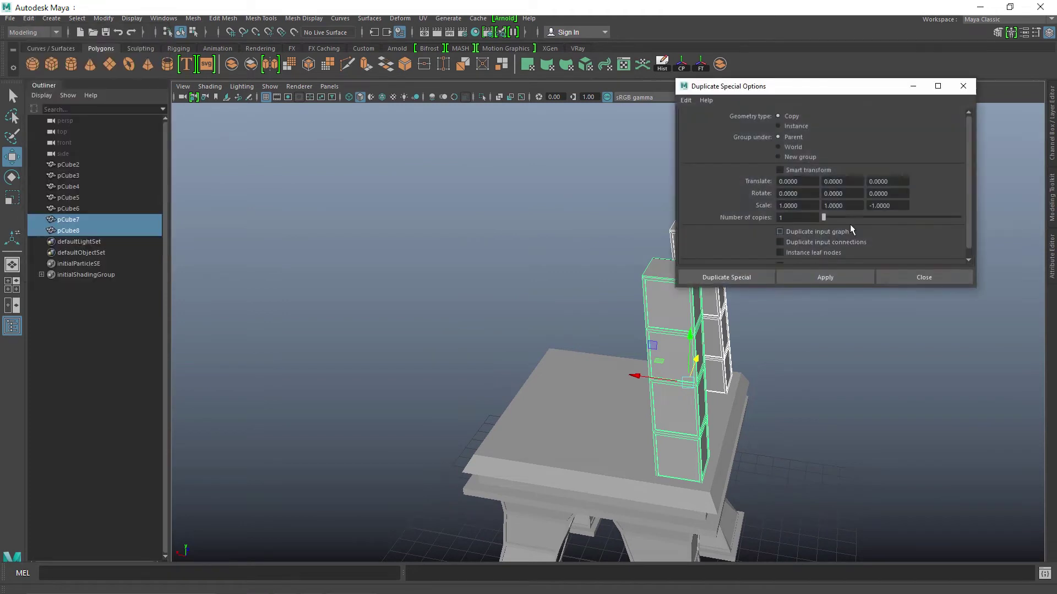
left_click(686, 100)
left_click(710, 124)
left_click(742, 272)
left_click_drag(645, 381, 530, 337)
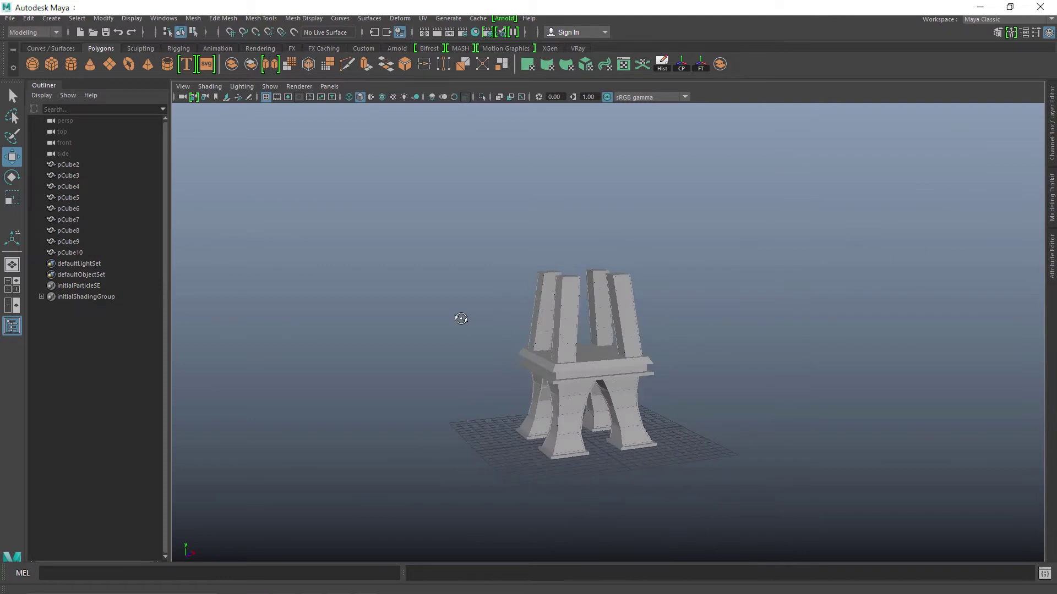
- Duplicate the stepped platform, raise the copy onto the tops of the four posts and scale it down uniformly
left_click_drag(461, 319, 708, 448, "alt")
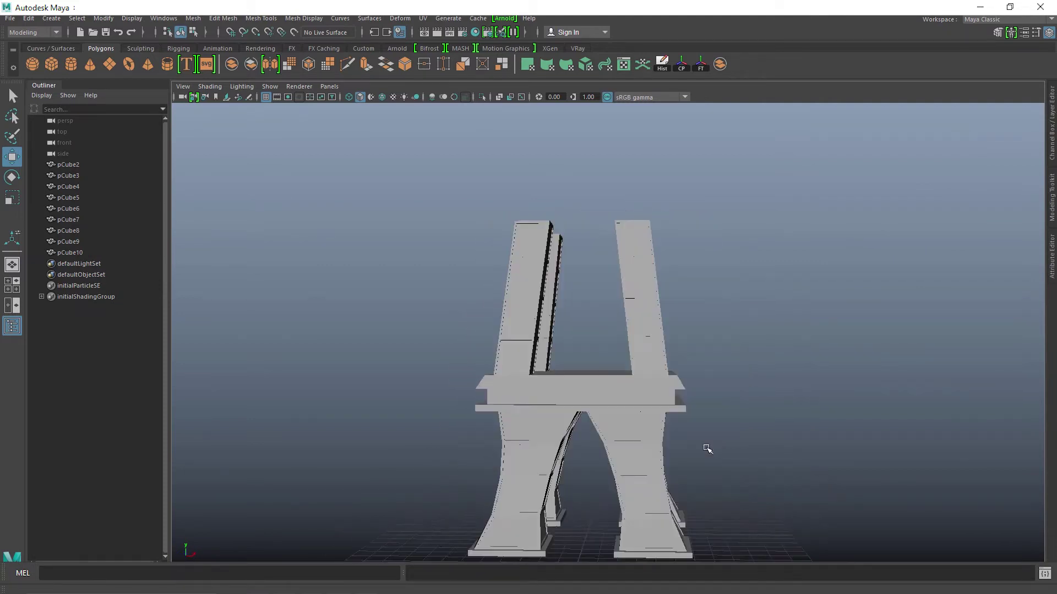
left_click(582, 389)
left_click_drag(774, 406, 727, 424, "alt")
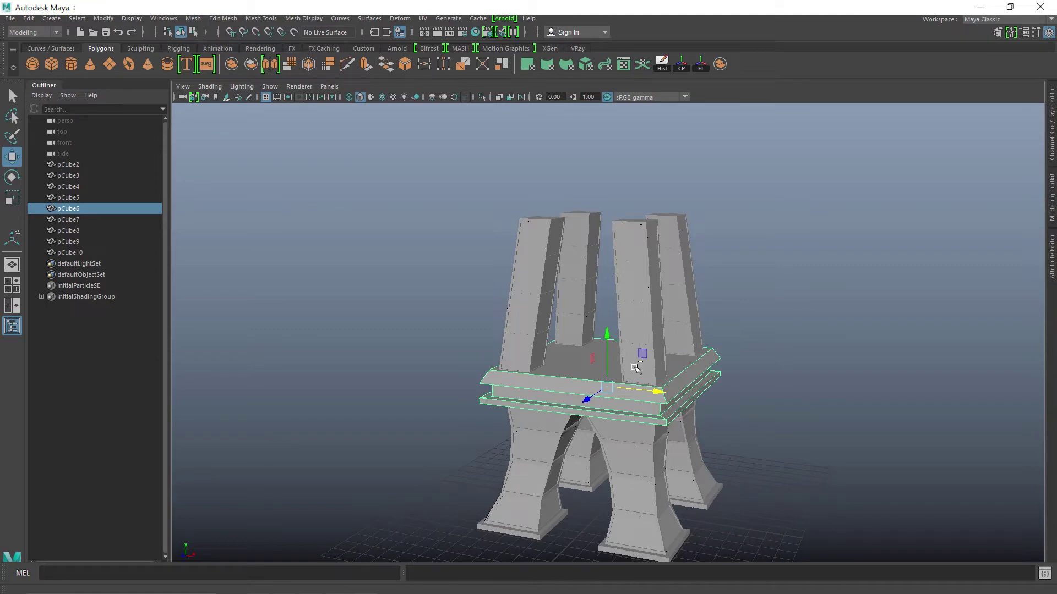
key("ctrl+d")
left_click_drag(605, 342, 636, 336)
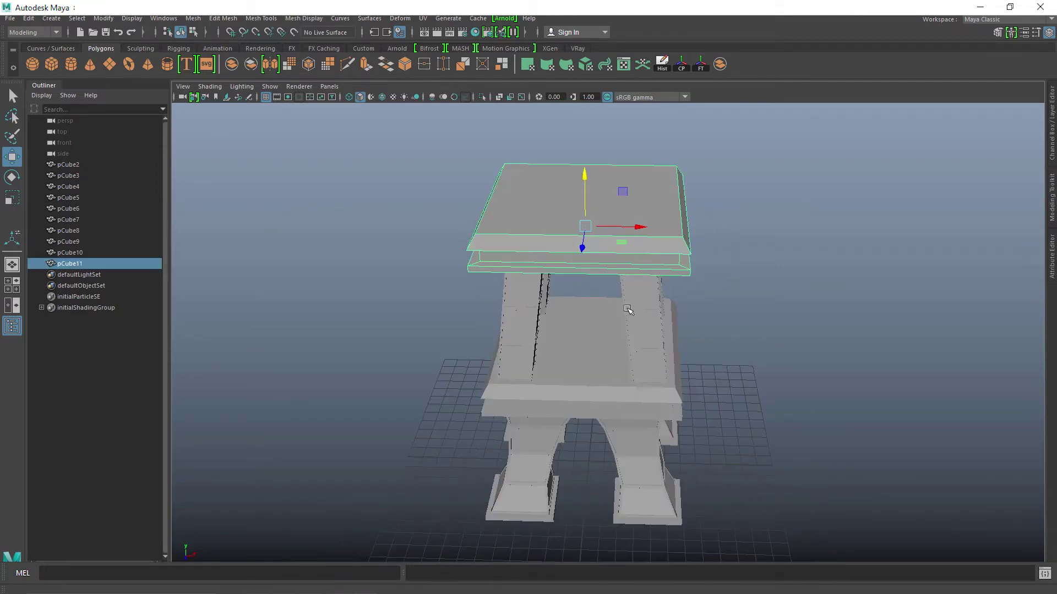
key("r")
left_click_drag(585, 226, 553, 236)
mouse_move(623, 303)
left_mouse_down("alt")
mouse_move(634, 281)
mouse_move(617, 298)
left_mouse_up("alt")
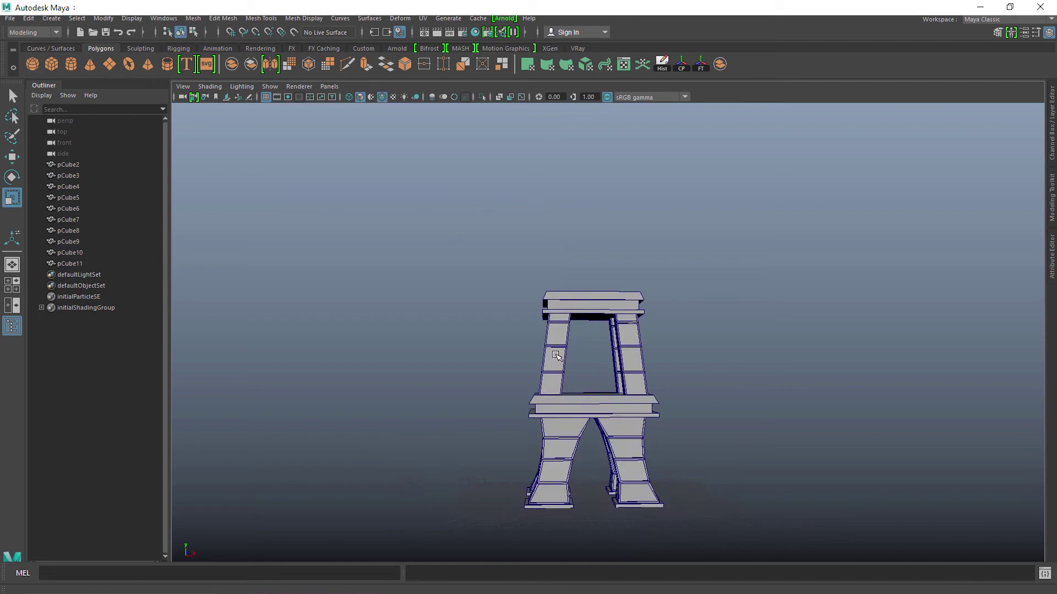
- Duplicate the panelled post on the negative-X corner and raise the copy above the upper platform
left_click(547, 354)
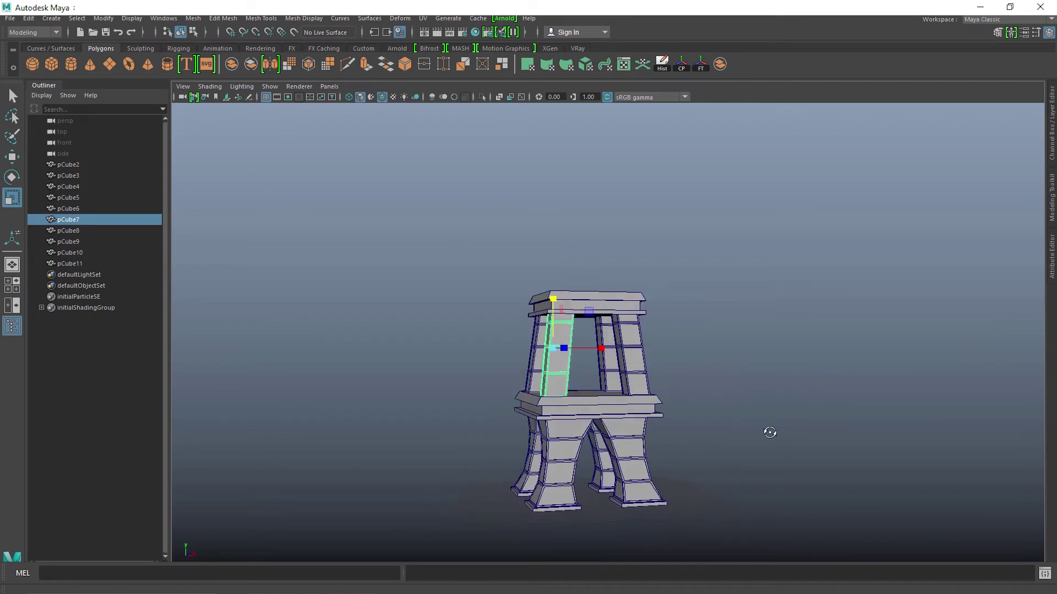
left_click_drag(769, 432, 615, 410, "alt")
right_click_drag(615, 410, 709, 457, "alt")
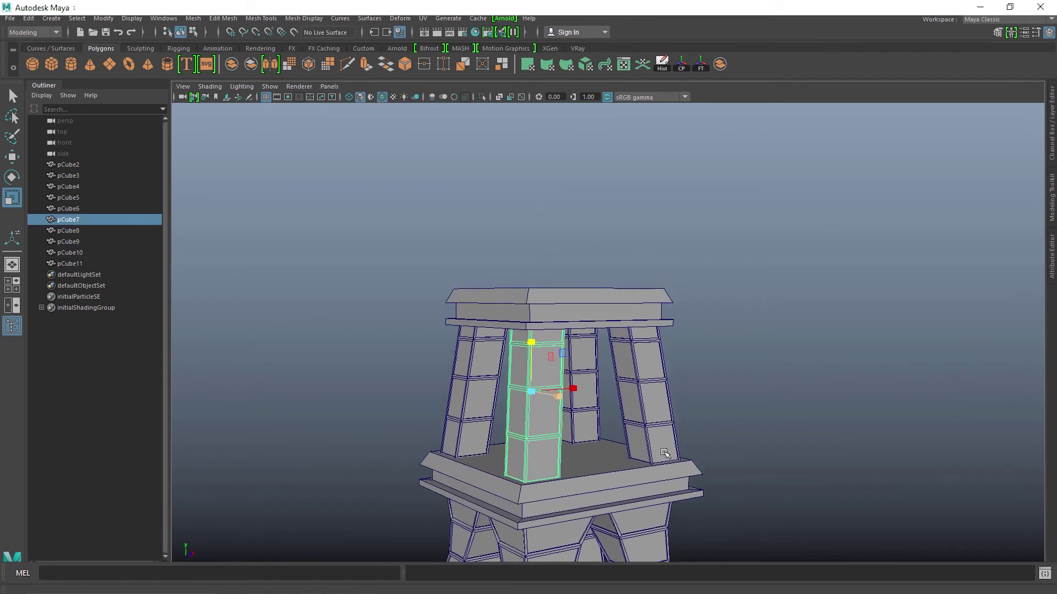
key("ctrl+d")
left_click_drag(613, 472, 542, 424, "alt")
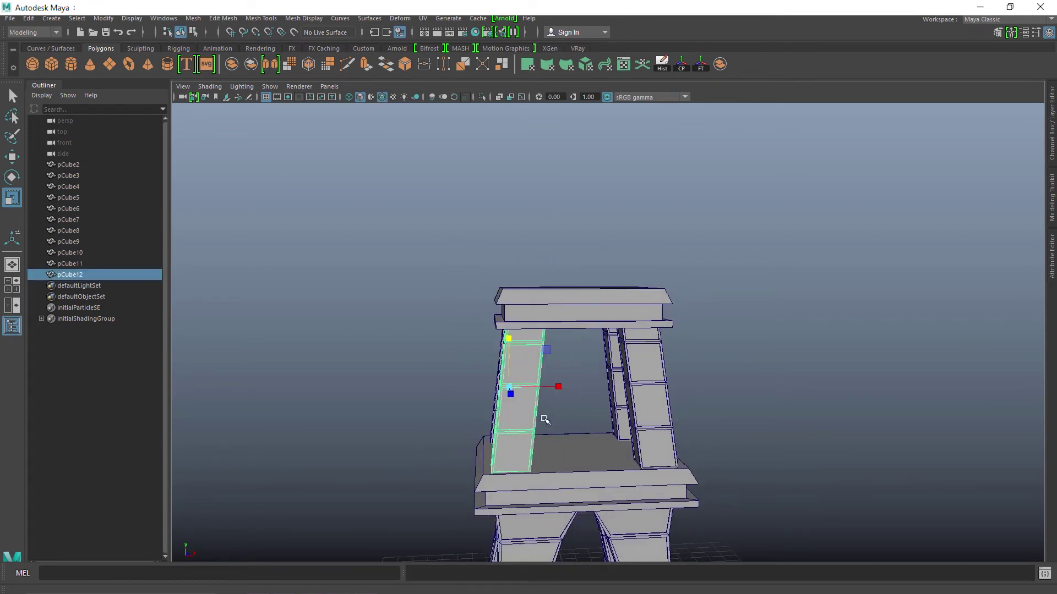
key("w")
left_click_drag(508, 337, 540, 164)
left_click_drag(481, 279, 552, 331, "alt")
- Shift the raised post inward along X and Z so it stands on the upper platform's corner
key("space")
key("space")
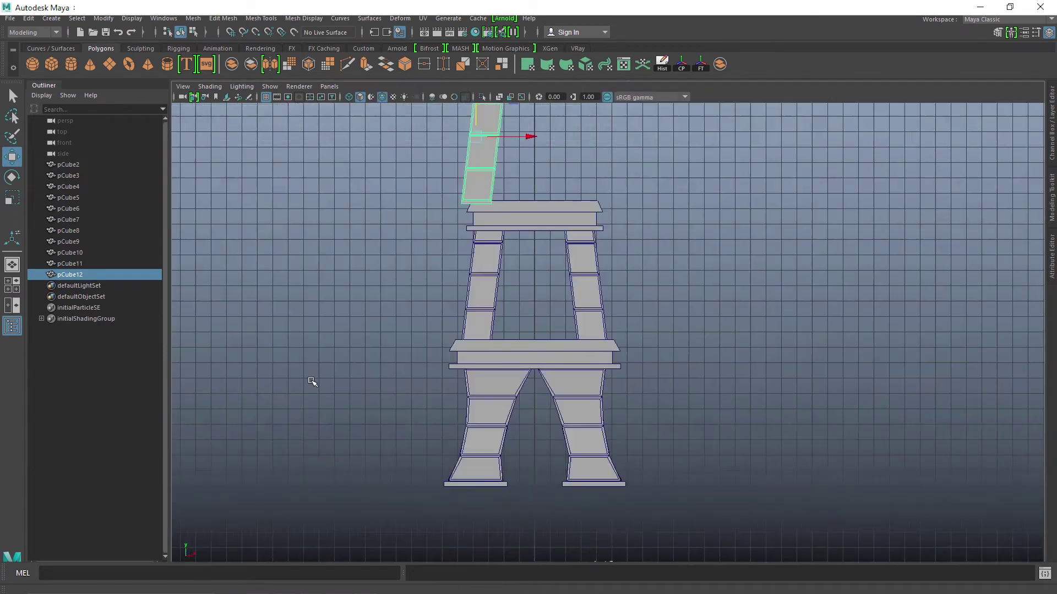
right_click_drag(252, 294, 353, 242, "alt")
middle_click_drag(390, 192, 410, 399, "alt")
scroll(411, 399, "up", 1)
left_click_drag(484, 266, 506, 265)
left_click_drag(754, 325, 801, 354, "alt")
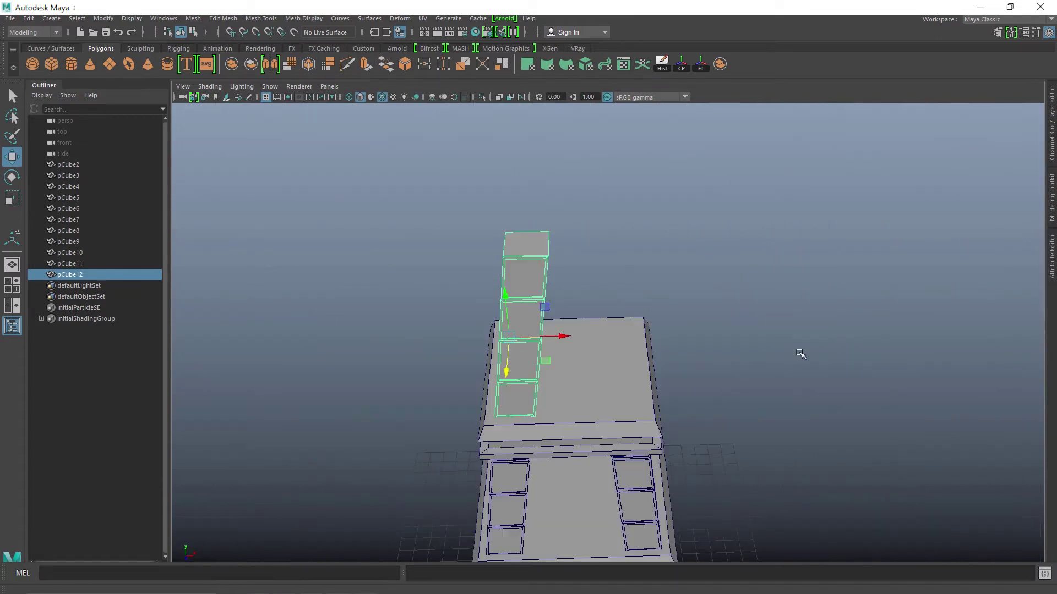
- Duplicate the upper post with Duplicate Special at Scale Z -1 and move the copy along Z to the opposite side
left_click(681, 197)
left_click(536, 260)
left_click(31, 19)
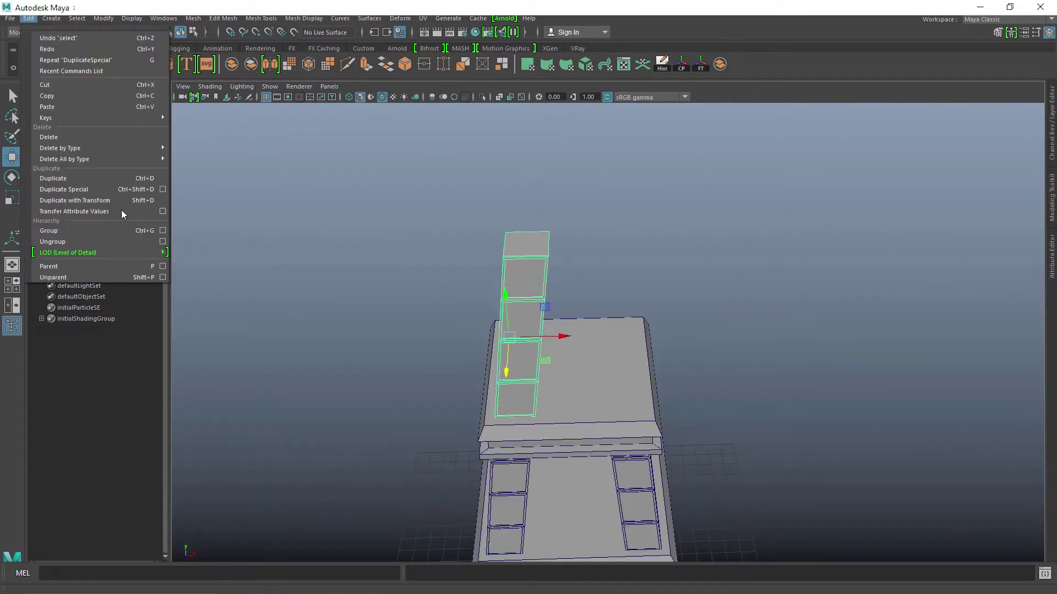
left_click(165, 191)
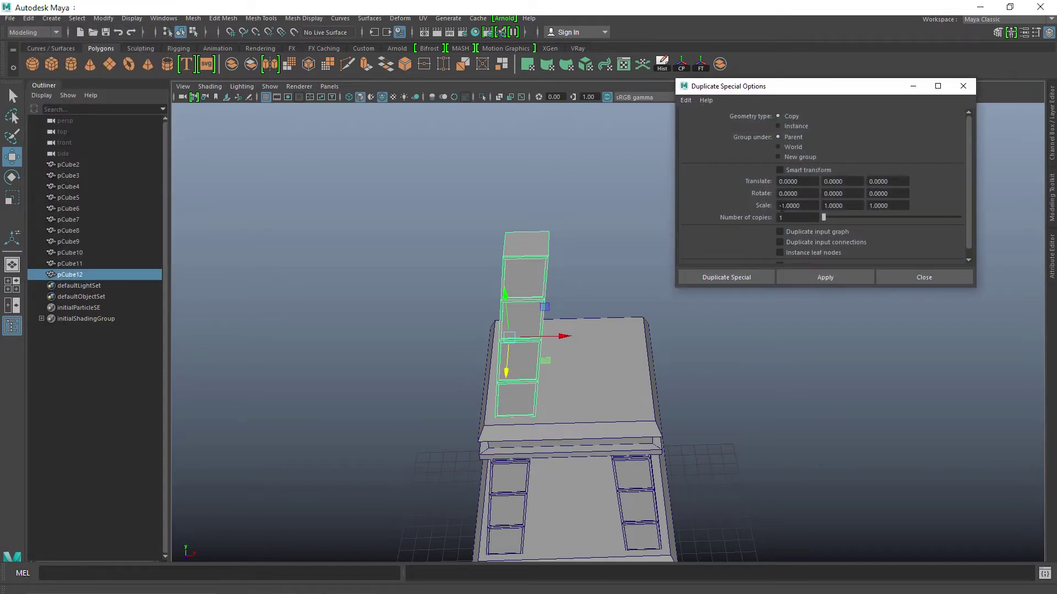
left_click_drag(557, 340, 731, 276, "alt")
left_click(727, 277)
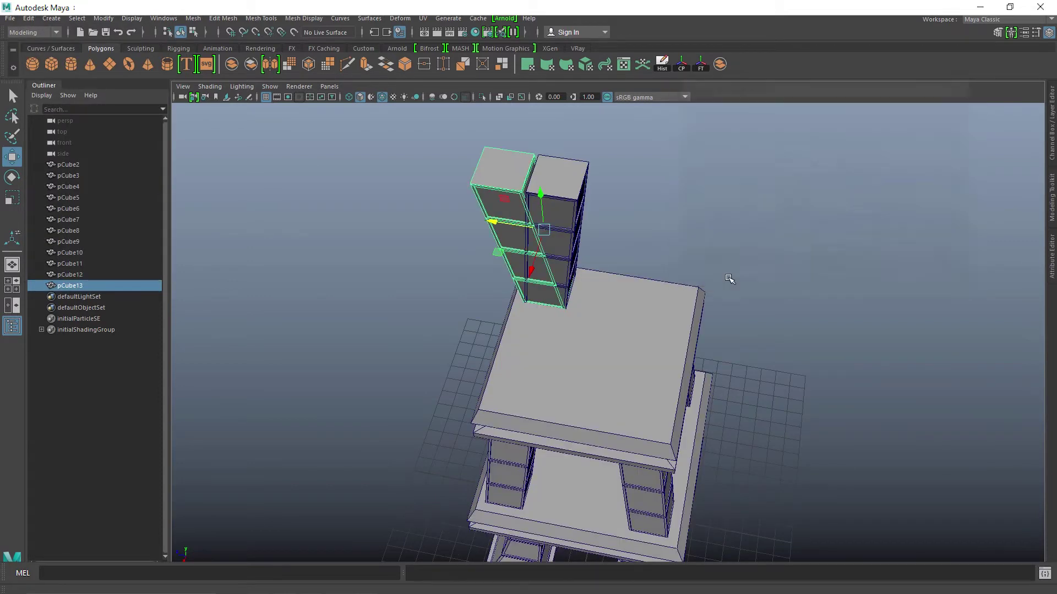
left_click_drag(504, 228, 629, 243)
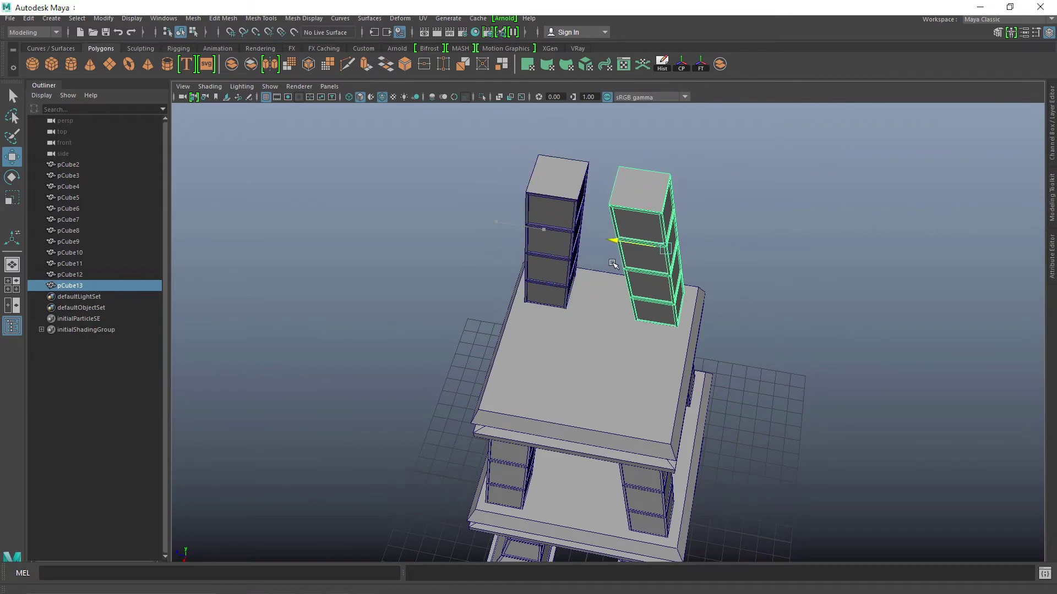
left_click_drag(629, 244, 634, 244)
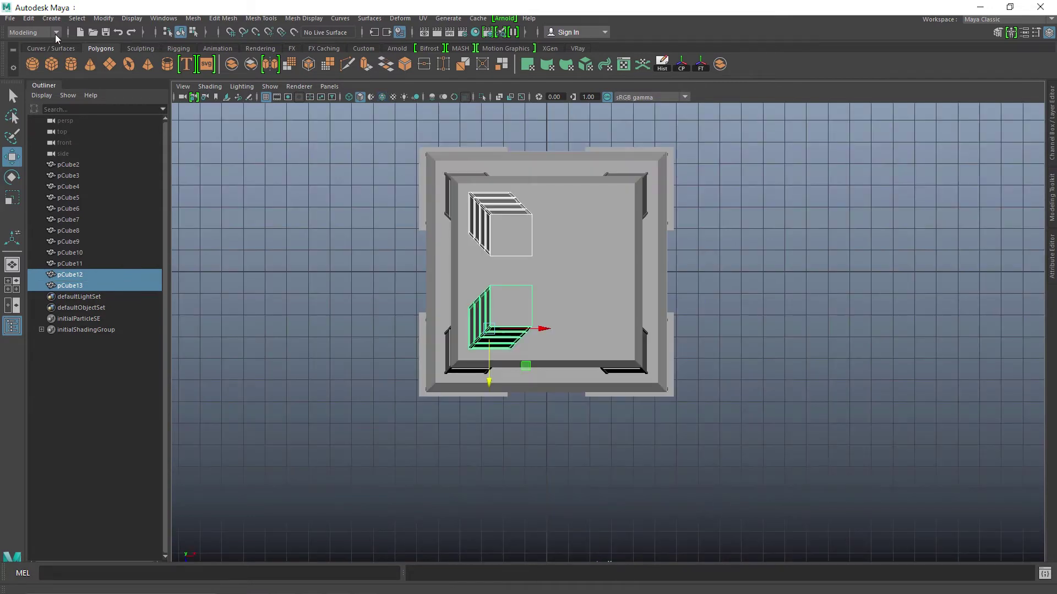
- Reset Duplicate Special, duplicate both upper posts mirrored in X and move the copies across to the upper platform's other side
left_click(30, 18)
left_click(162, 190)
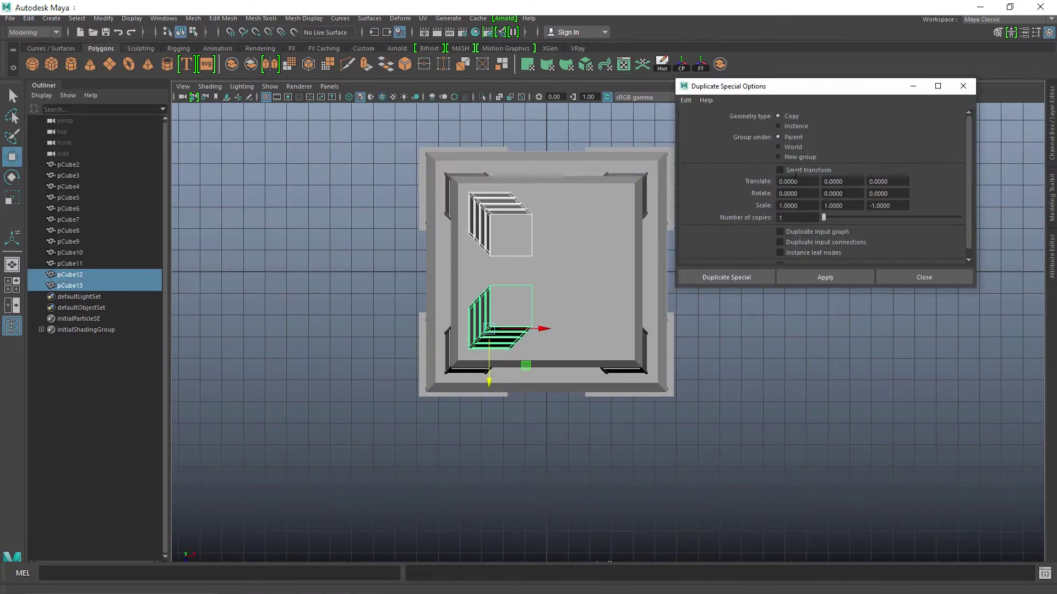
left_click(686, 100)
left_click(699, 111)
left_click(757, 278)
left_click_drag(543, 329, 650, 330)
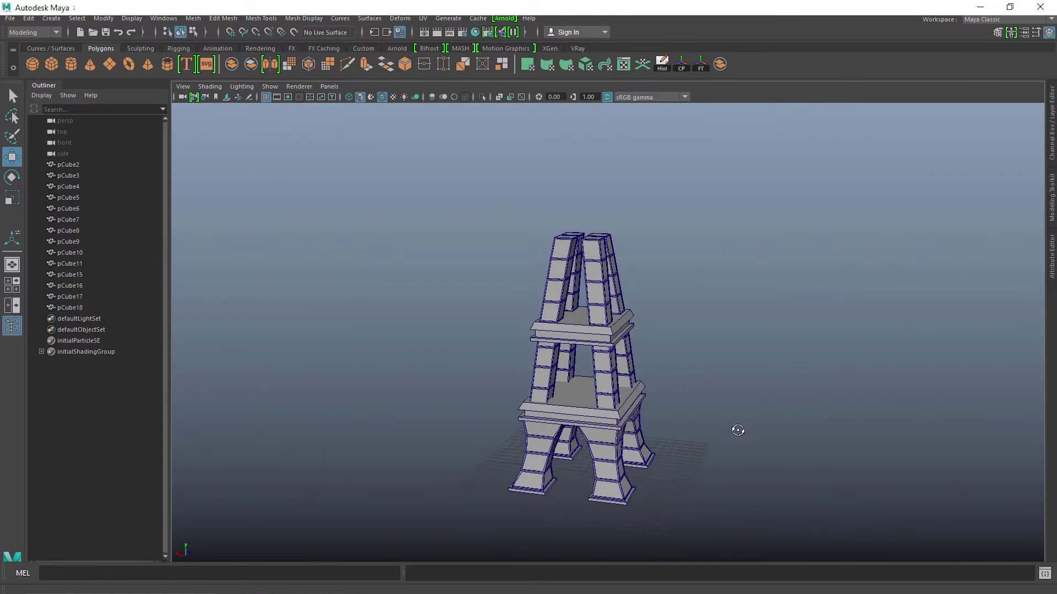
left_click_drag(738, 430, 593, 413, "alt")
left_click_drag(672, 429, 641, 448, "alt")
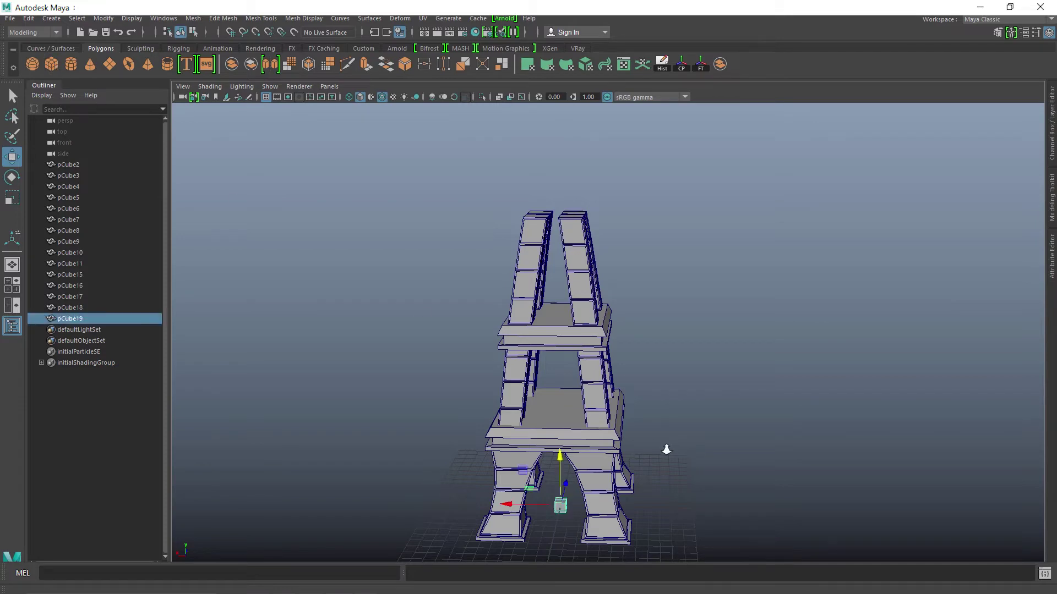
- Scale up the new cube at the tower's base and raise it to the top of the upper posts
left_click_drag(667, 448, 605, 434, "alt")
right_click_drag(605, 435, 625, 450, "alt")
key("r")
left_click_drag(540, 441, 558, 438)
key("w")
left_click_drag(538, 389, 539, 98)
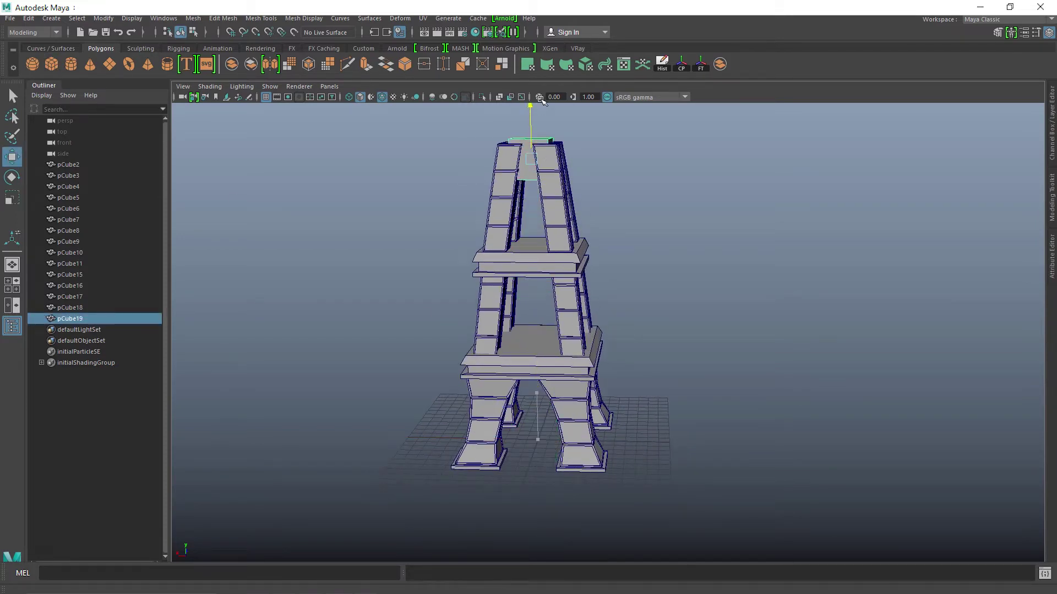
- Flatten the raised cube vertically and fit it as a cap over the tops of the four upper posts
right_click_drag(556, 253, 615, 276, "alt")
middle_click_drag(616, 276, 655, 484, "alt")
right_click_drag(583, 383, 627, 394, "alt")
middle_click_drag(627, 394, 650, 415, "alt")
right_click_drag(498, 392, 524, 398, "alt")
left_click_drag(524, 398, 571, 390, "alt")
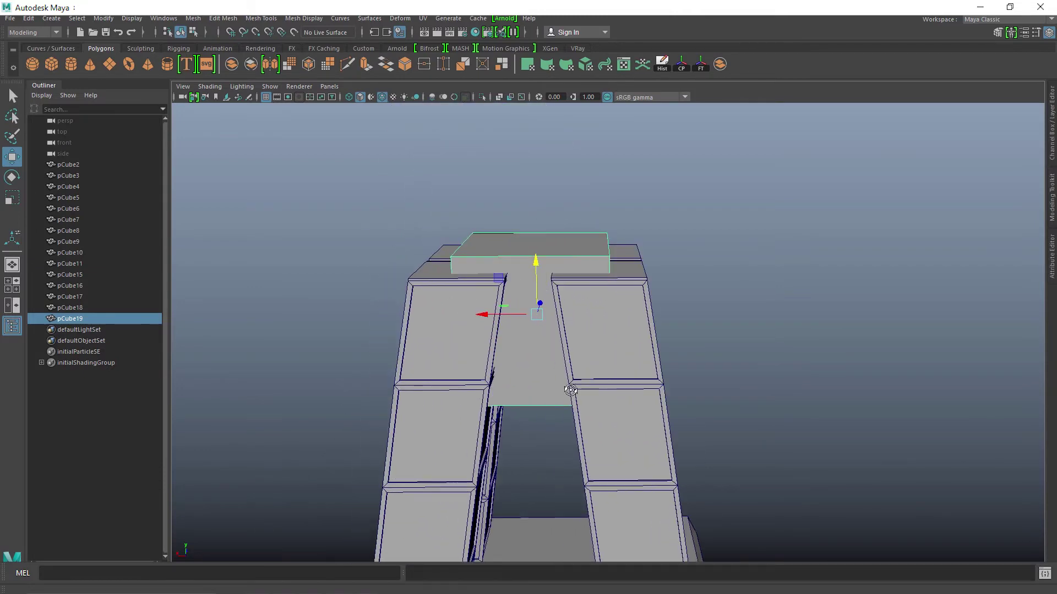
left_click_drag(537, 269, 538, 302)
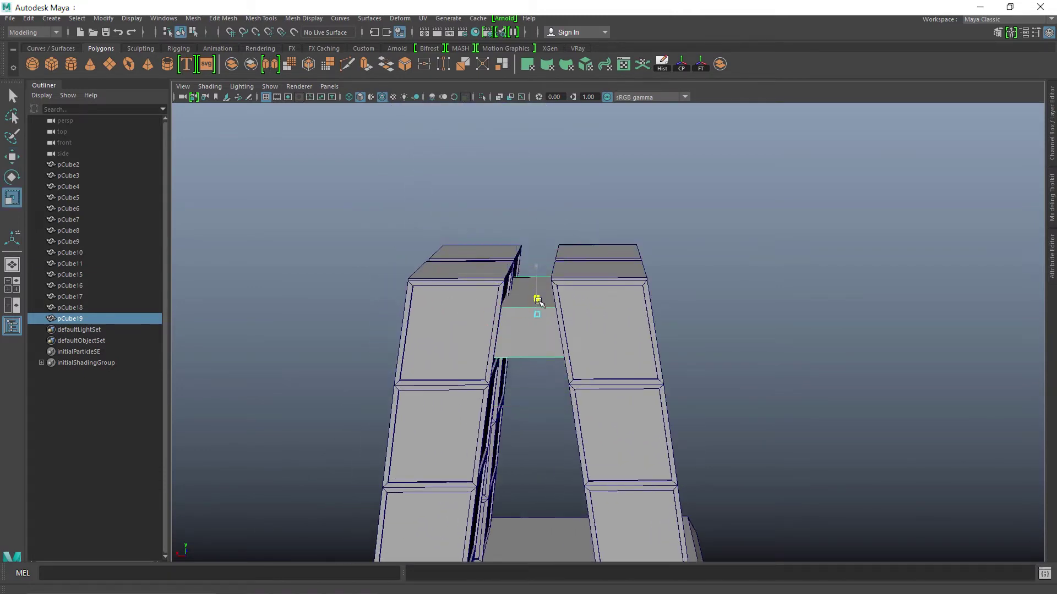
key("w")
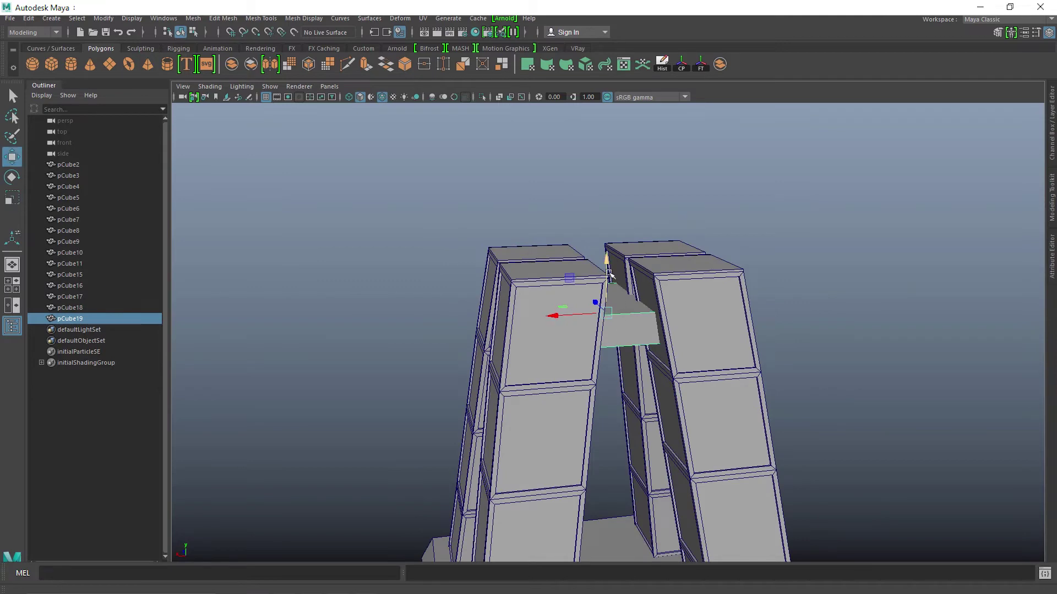
left_click_drag(606, 265, 606, 211)
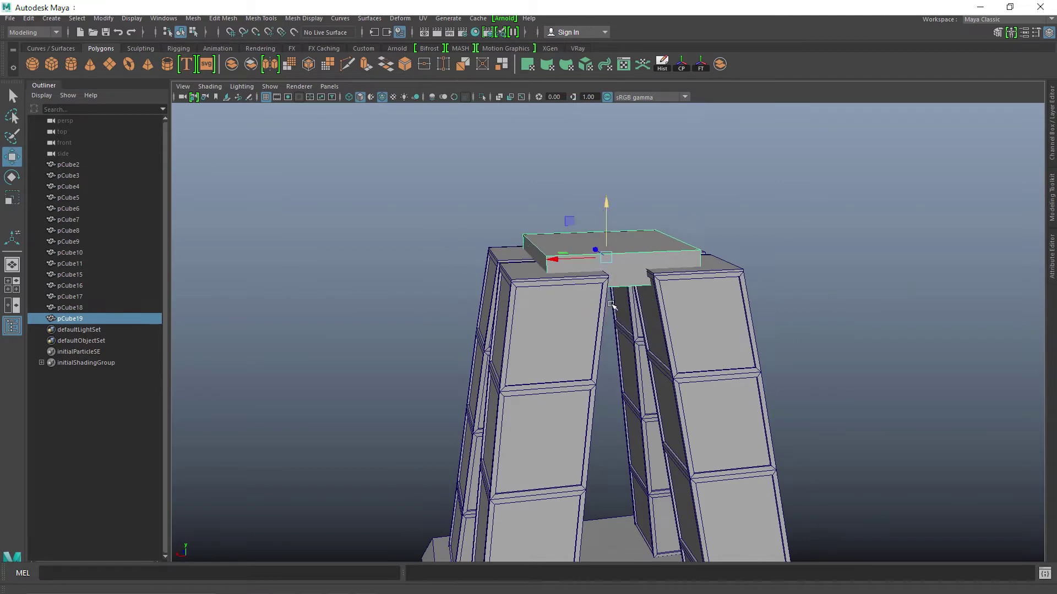
left_click_drag(612, 306, 713, 426, "alt")
key("r")
- Delete the cap's top face and select the border edges around the opening
right_click_drag(463, 380, 462, 298)
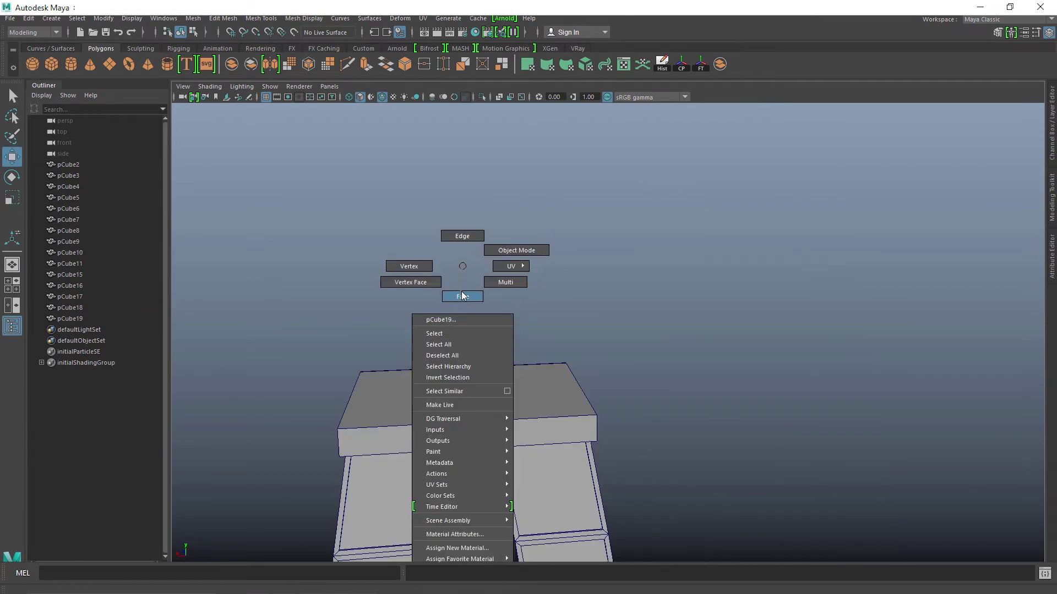
left_click(470, 383)
left_click_drag(775, 437, 766, 447, "alt")
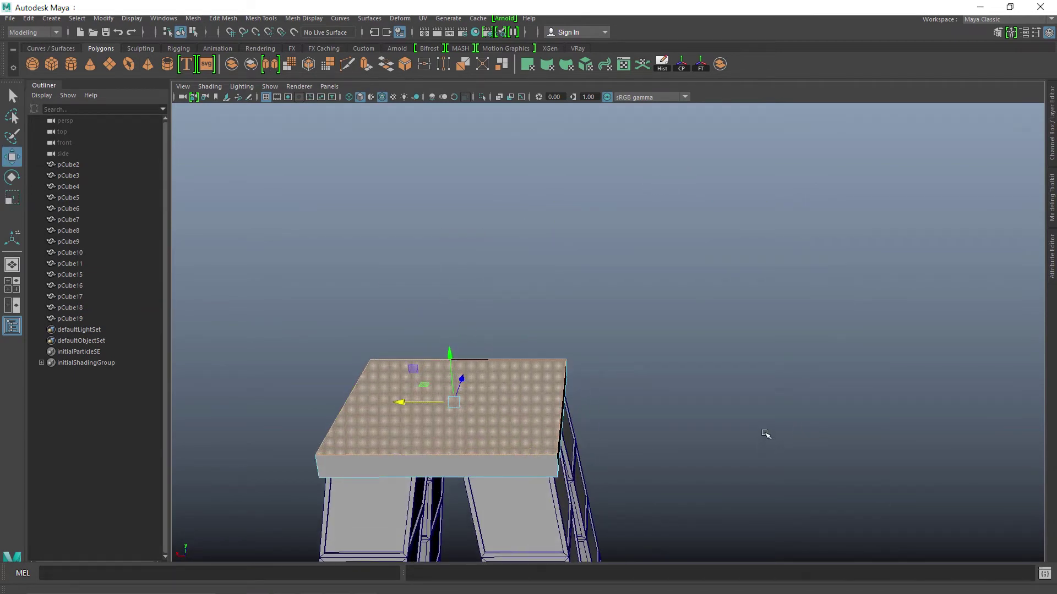
key("Delete")
right_click_drag(538, 386, 523, 236)
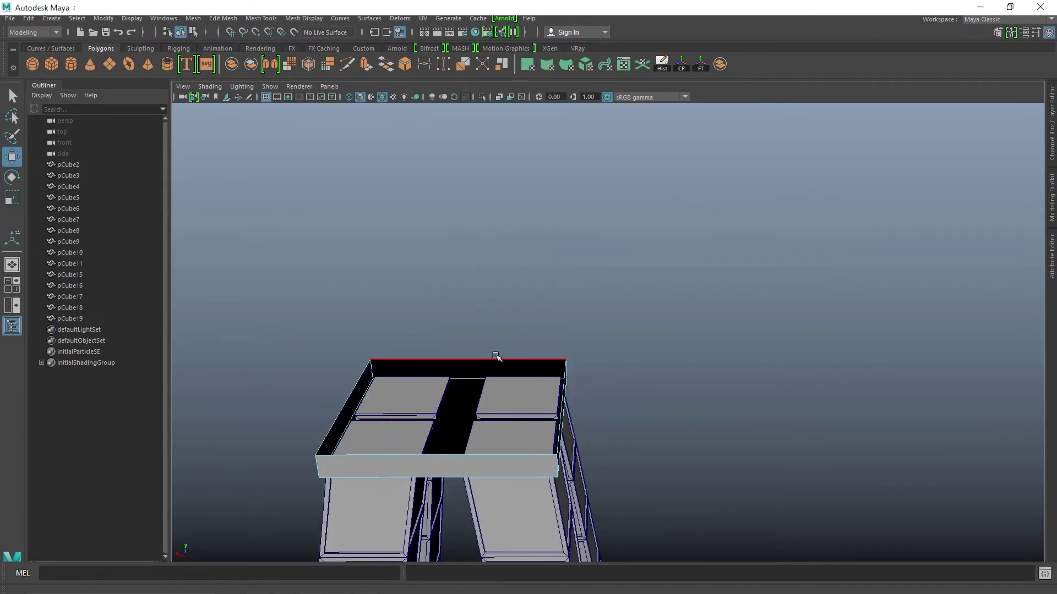
double_click(498, 359)
- Extrude the cap's open border edges upward into a tall spire and scale the top end in so it tapers
right_click_drag(830, 434, 517, 412, "alt")
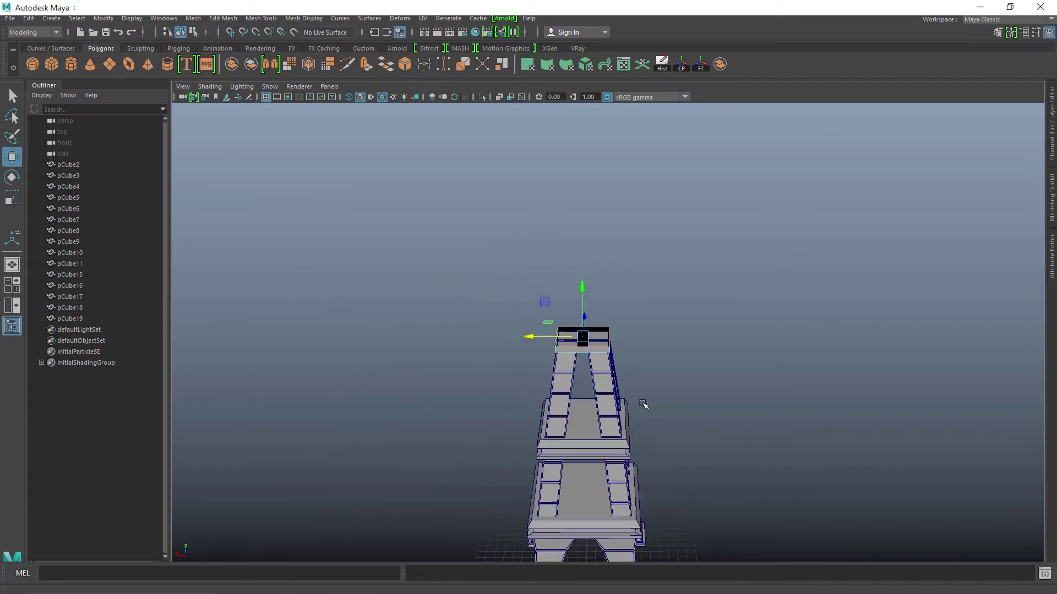
middle_click_drag(642, 403, 557, 448, "alt")
left_click_drag(556, 448, 556, 425, "alt")
right_click_drag(556, 425, 698, 410, "alt")
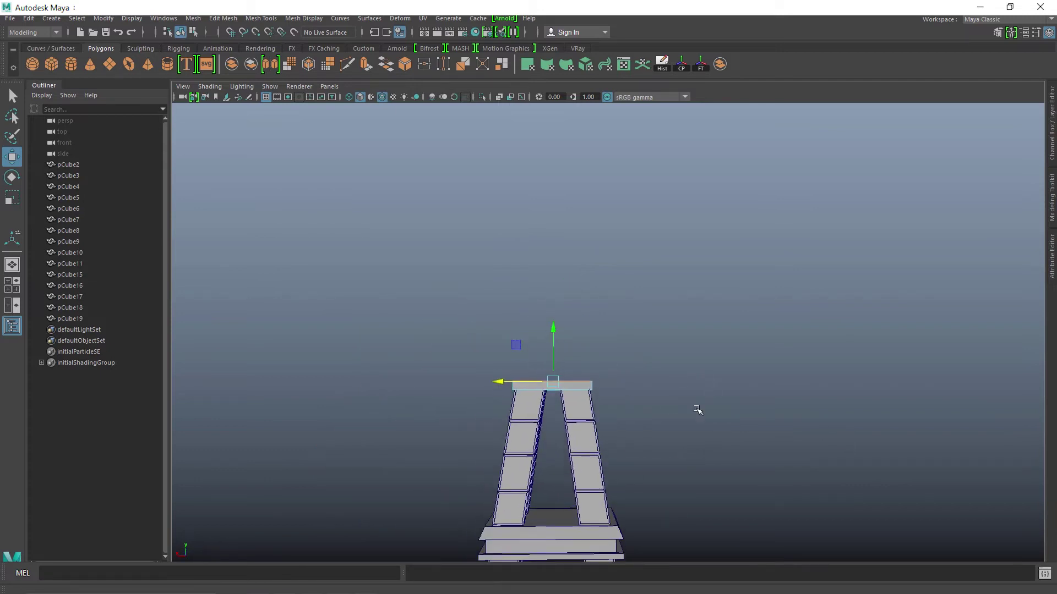
left_click(367, 67)
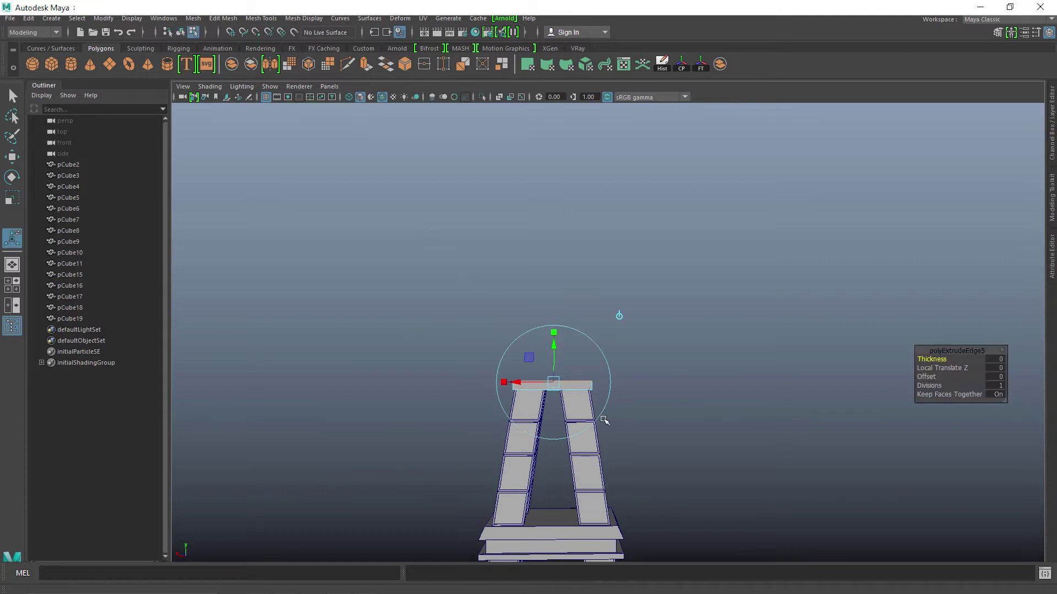
right_click_drag(604, 420, 618, 422, "alt")
key("w")
left_click_drag(541, 345, 461, 333)
key("r")
left_click_drag(596, 378, 583, 354, "alt")
left_click_drag(583, 354, 570, 353, "alt")
- Scale the spire's lower, middle and top vertex rows inward in the front view to start a concave profile
left_click_drag(444, 361, 710, 408)
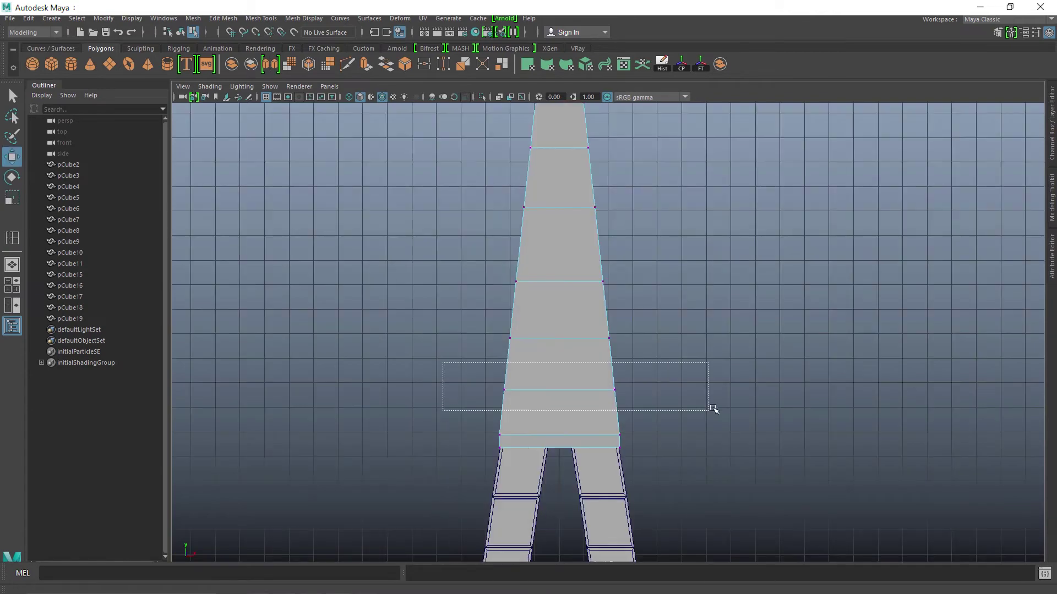
key("r")
left_click_drag(565, 406, 542, 408)
left_click_drag(564, 346, 542, 352)
middle_click_drag(565, 276, 570, 376, "alt")
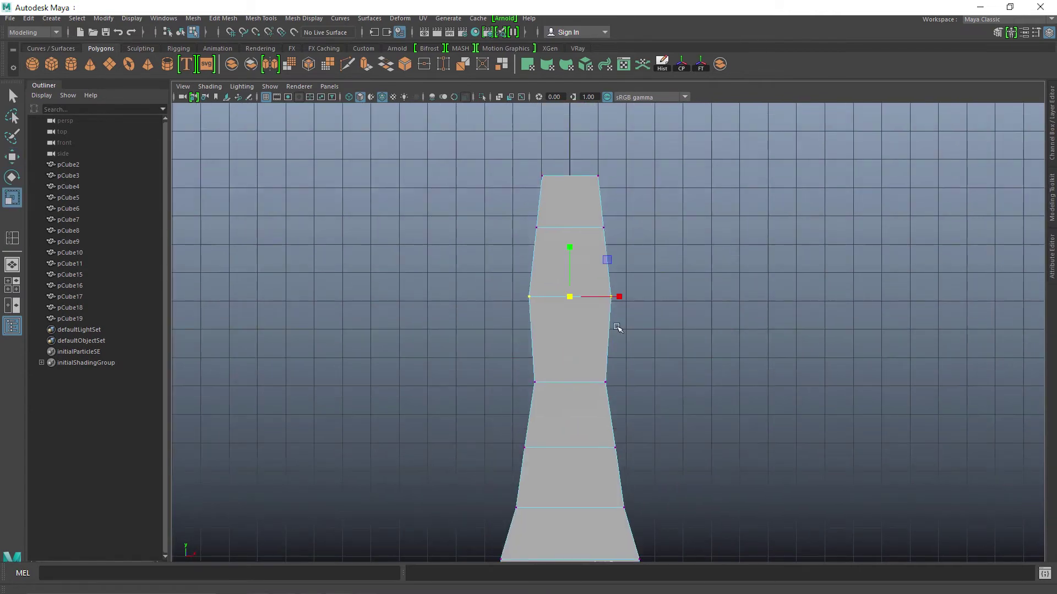
left_click_drag(570, 297, 548, 300)
left_click_drag(512, 157, 627, 193)
left_click_drag(569, 176, 554, 178)
- Rescale individual vertex rows along the spire to smooth its curve from the wide base to the slender shaft
scroll(578, 221, "down", 1)
left_click_drag(520, 283, 630, 319)
left_click_drag(573, 302, 557, 305)
left_click_drag(518, 360, 633, 394)
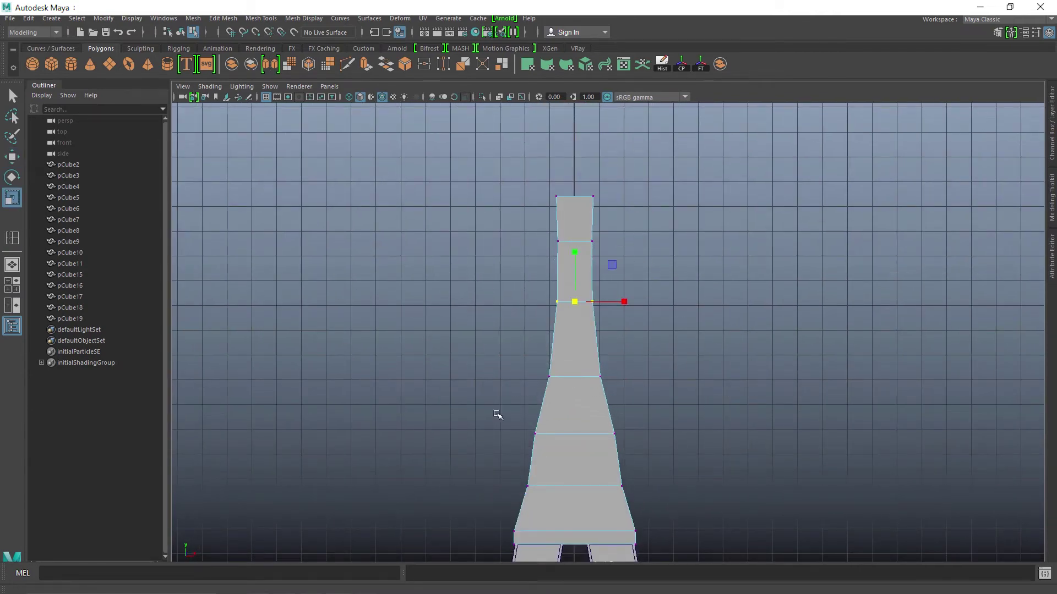
left_click_drag(497, 415, 641, 452)
middle_click_drag(583, 457, 577, 346, "alt")
left_click_drag(493, 361, 639, 392)
left_click_drag(566, 376, 553, 378)
left_click_drag(501, 305, 636, 341)
left_click_drag(566, 323, 555, 324)
left_click_drag(734, 342, 485, 399)
left_click_drag(566, 376, 575, 376)
- Return to the perspective view and select the faces on all four sides of the spire, from base to top
middle_click_drag(568, 271, 569, 333, "alt")
key("space")
key("space")
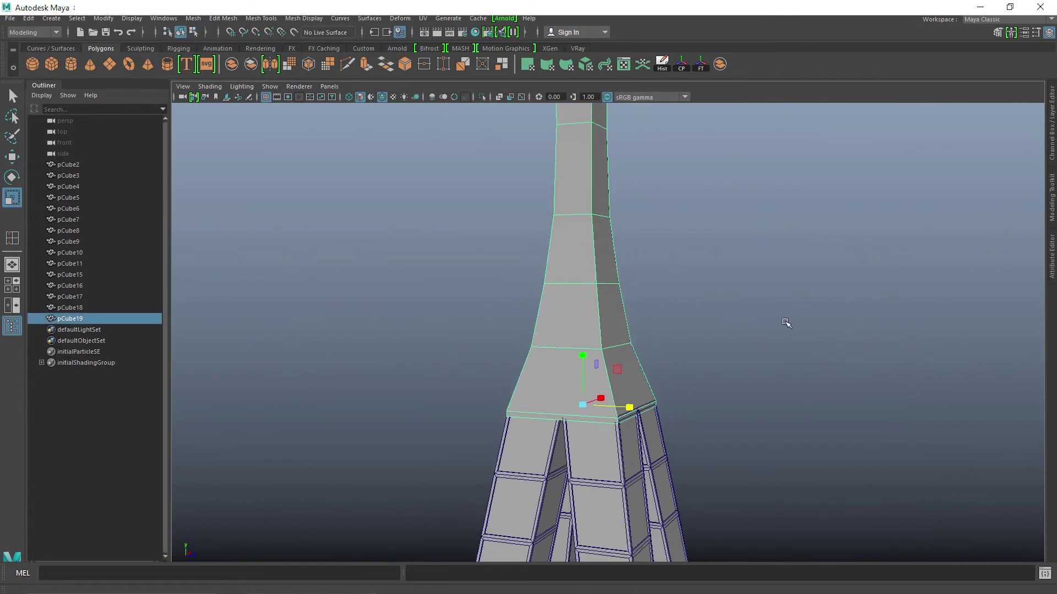
left_click(553, 359)
left_click(564, 322, "shift")
left_click(572, 256, "shift")
double_click(622, 374, "shift")
left_click(569, 311, "shift")
double_click(611, 313, "shift")
double_click(605, 250, "shift")
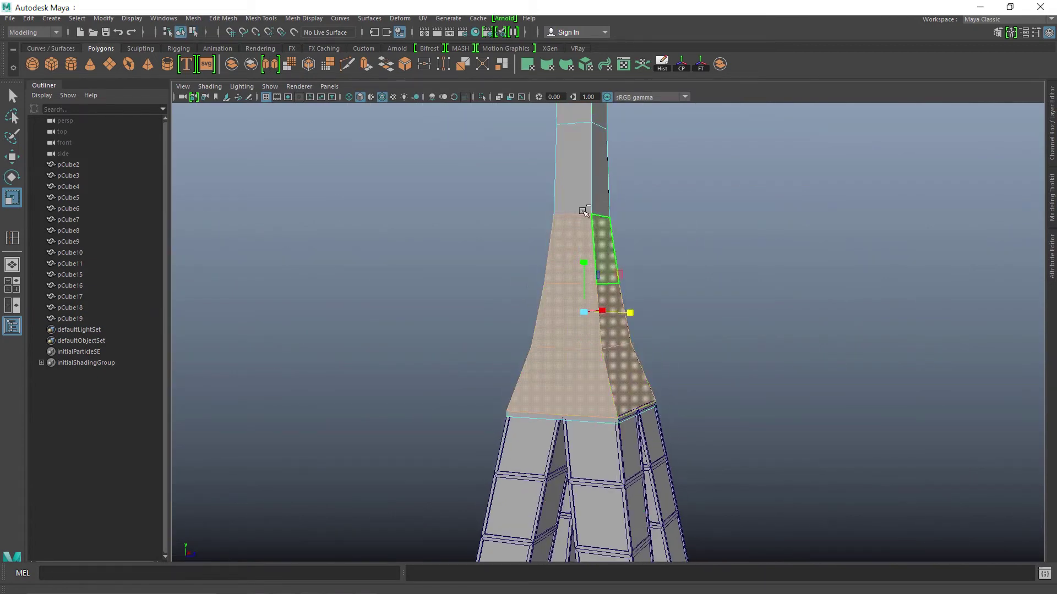
double_click(599, 182, "shift")
middle_click_drag(588, 131, 596, 328, "alt")
left_click(587, 283, "shift")
double_click(607, 280, "shift")
left_click(588, 223, "shift")
double_click(609, 206, "shift")
left_click_drag(700, 416, 755, 433, "alt")
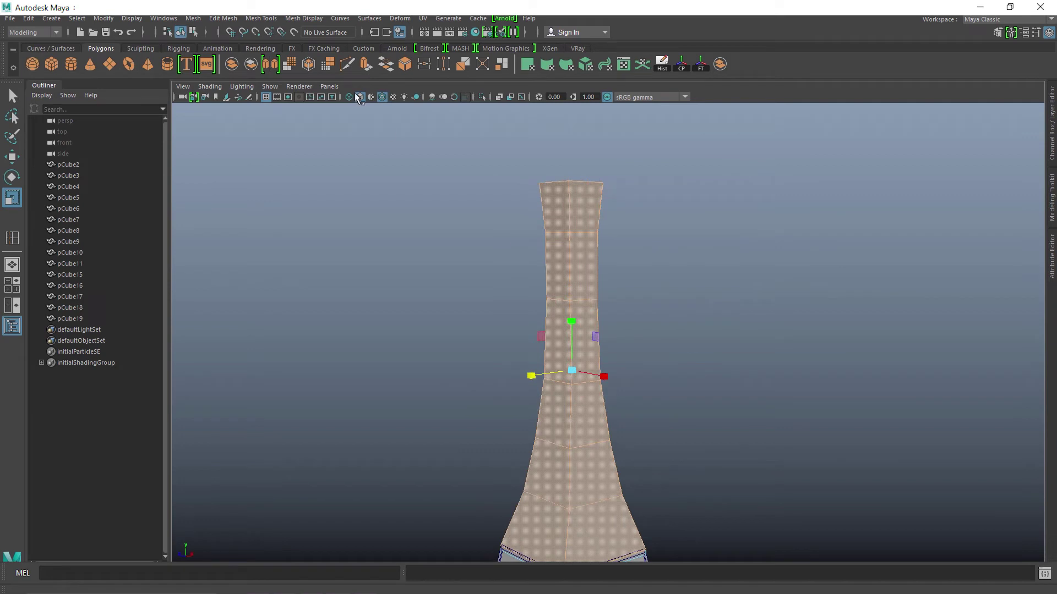
- Extrude the selected spire faces individually with Keep Faces Together off and an Offset of 0.15
left_click(366, 65)
left_click_drag(870, 443, 742, 440, "alt")
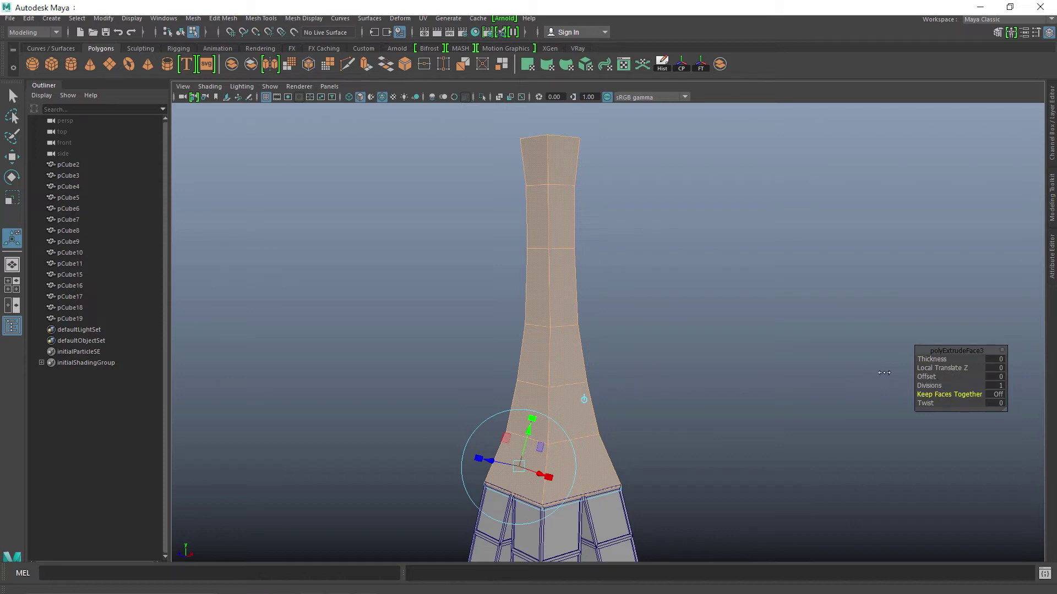
mouse_move(928, 376)
left_mouse_down()
mouse_move(942, 376)
mouse_move(932, 377)
left_mouse_up()
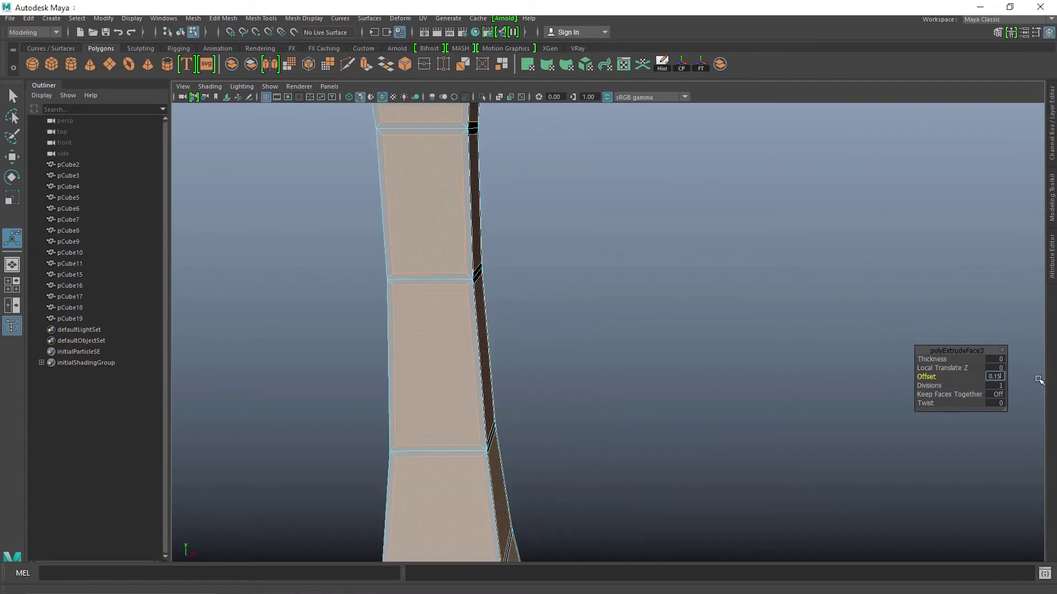
key("Return")
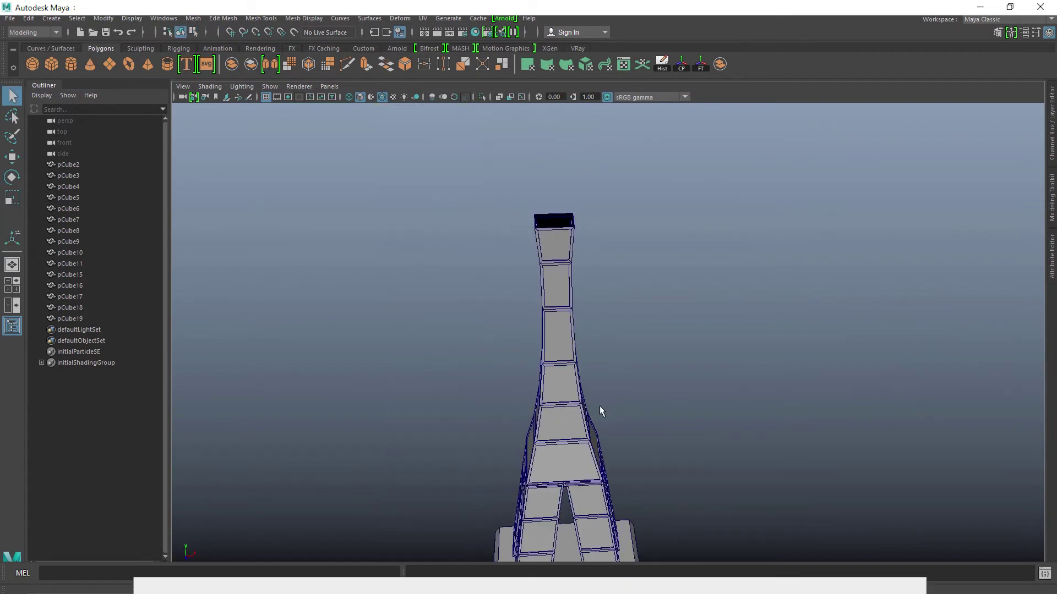
- Select the border edges around the spire's open top
left_click_drag(600, 405, 628, 403, "alt")
scroll(733, 412, "down", 3)
left_click_drag(629, 404, 611, 403, "alt")
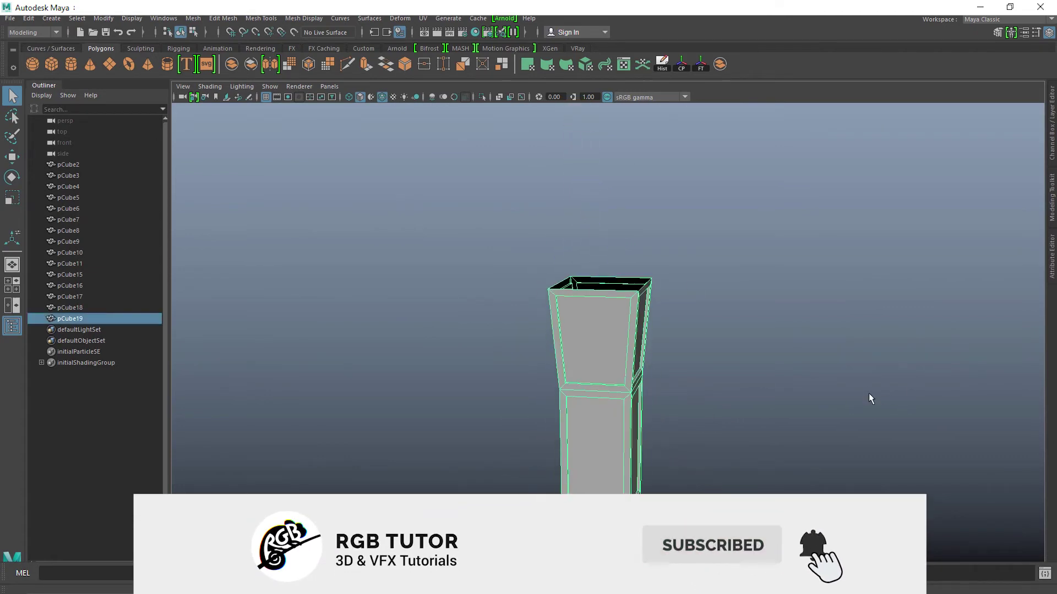
left_click_drag(869, 393, 663, 429, "alt")
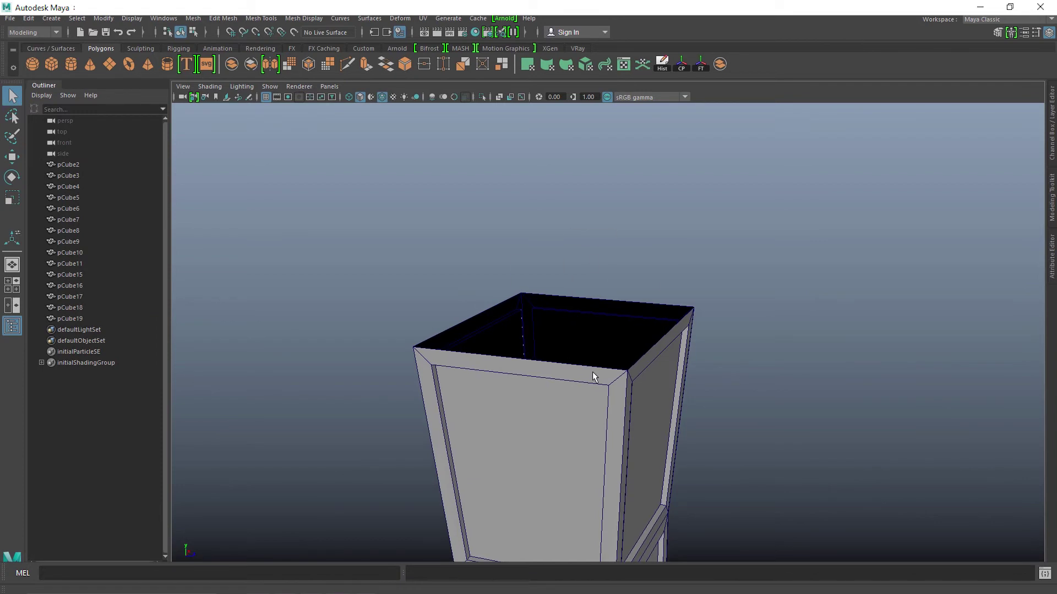
right_click_drag(590, 267, 589, 237)
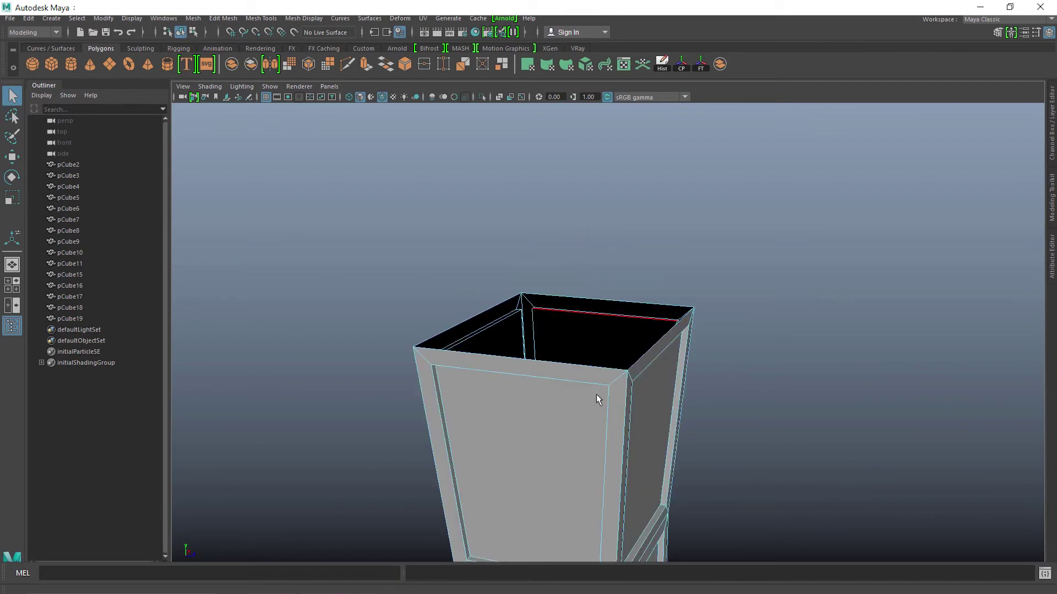
double_click(579, 360)
- Examine the panelled spire from several angles, from the upper platform up to its open top
left_click_drag(847, 421, 817, 423, "alt")
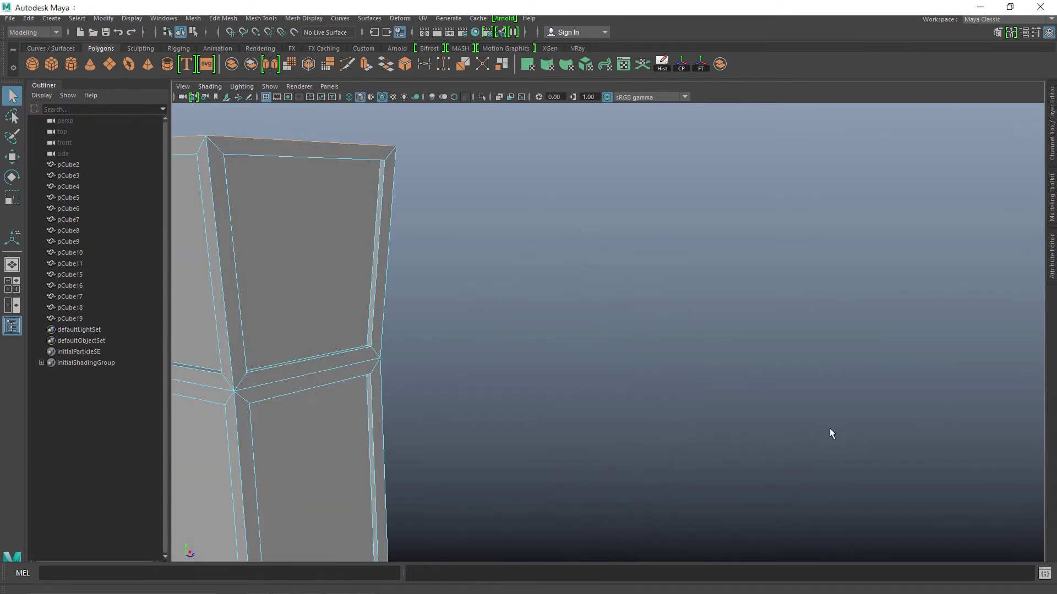
key("f")
right_click_drag(837, 447, 431, 458, "alt")
left_click_drag(431, 458, 316, 469, "alt")
scroll(604, 449, "down", 8)
middle_click_drag(604, 448, 628, 209, "alt")
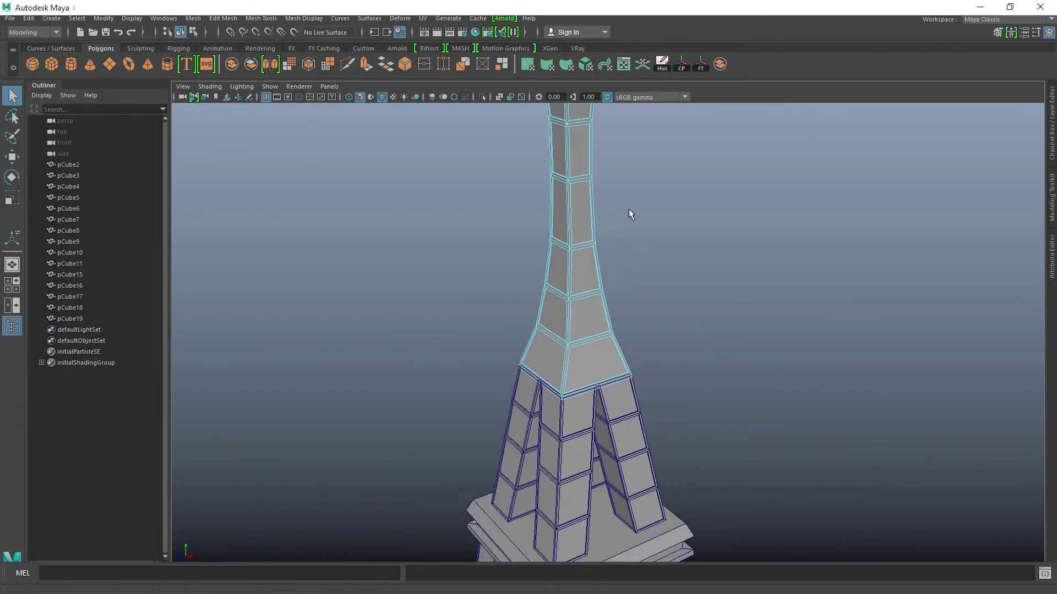
right_click_drag(777, 357, 752, 356, "alt")
middle_click_drag(591, 308, 603, 467, "alt")
right_click_drag(606, 385, 757, 381, "alt")
middle_click_drag(586, 330, 600, 456, "alt")
right_click_drag(600, 413, 699, 415, "alt")
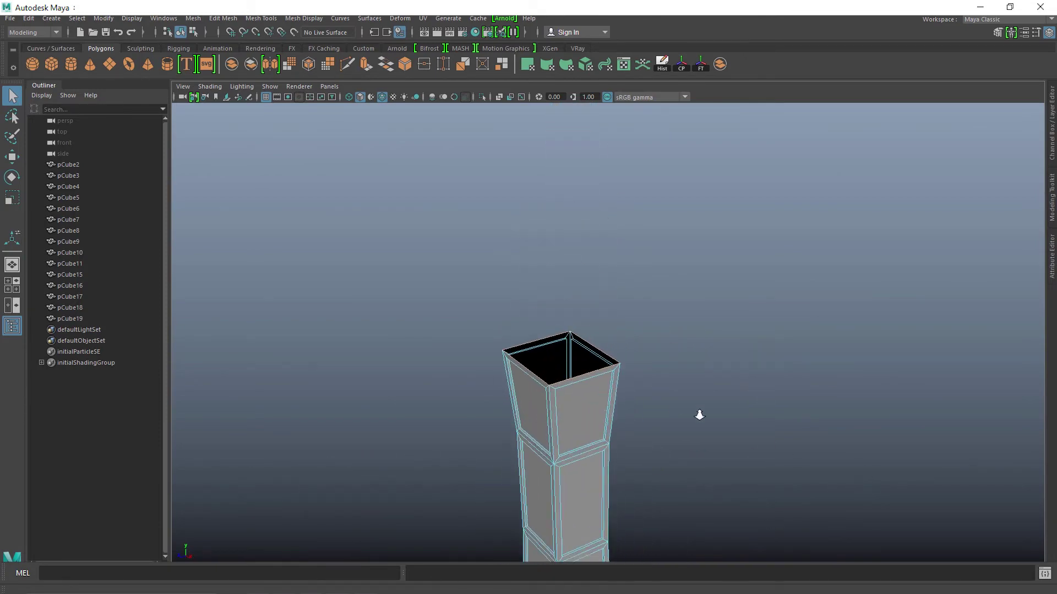
left_click_drag(700, 415, 765, 400, "alt")
scroll(586, 273, "up", 4)
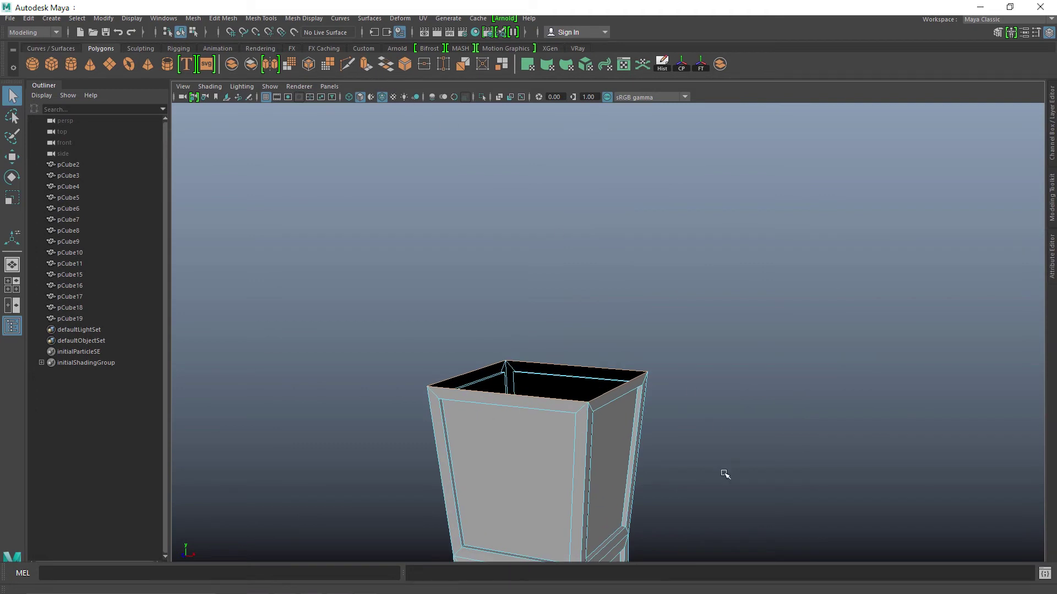
- Extrude the spire's top border edges and scale them outward into a flat overhanging rim
key("ctrl+e")
key("r")
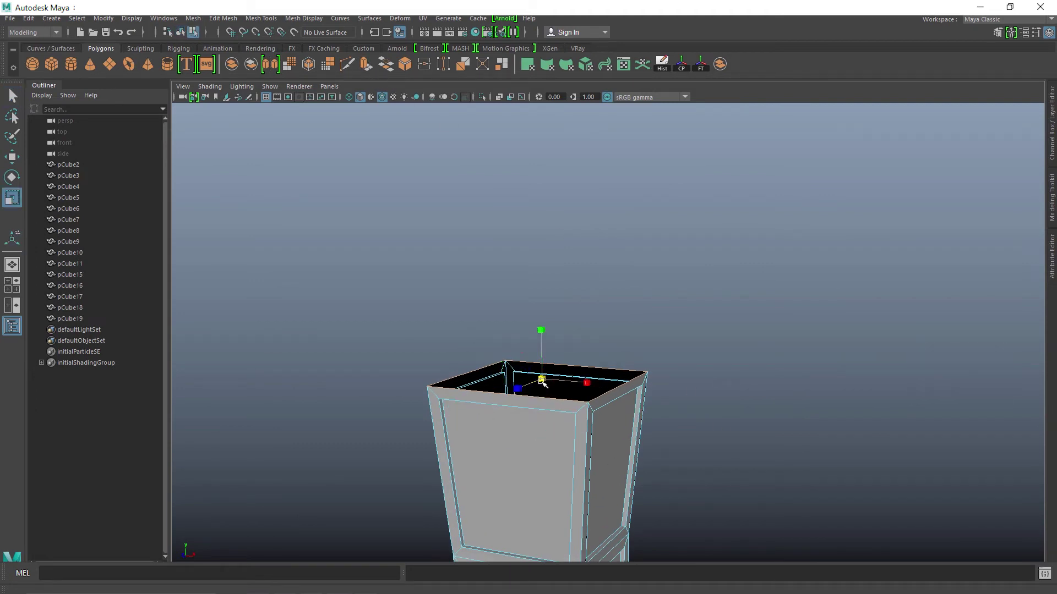
left_click_drag(542, 381, 552, 384)
left_click_drag(708, 411, 714, 374, "alt")
left_click_drag(573, 288, 623, 297)
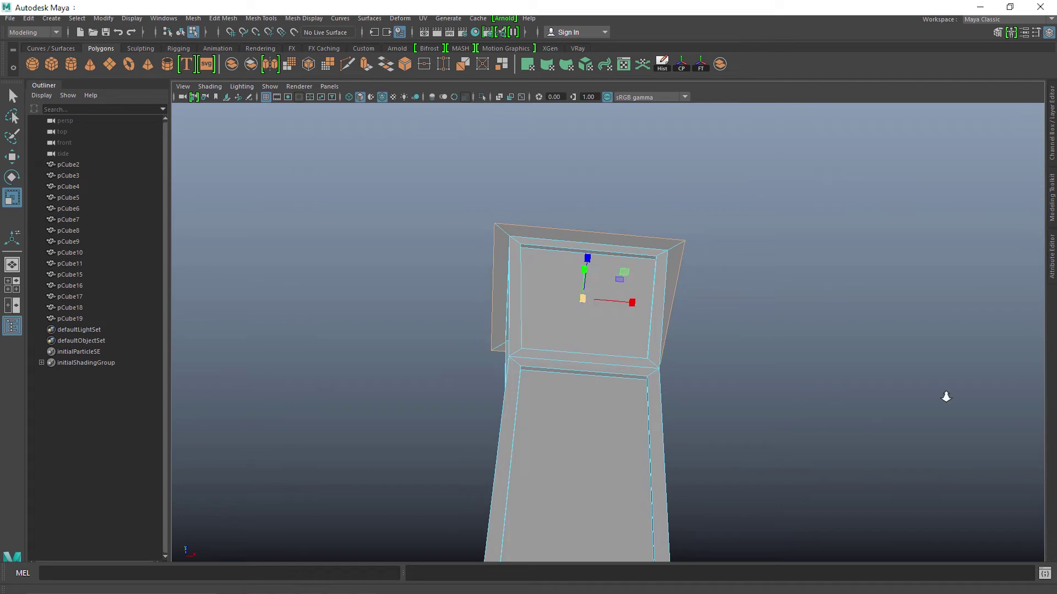
left_click_drag(943, 396, 689, 460, "alt")
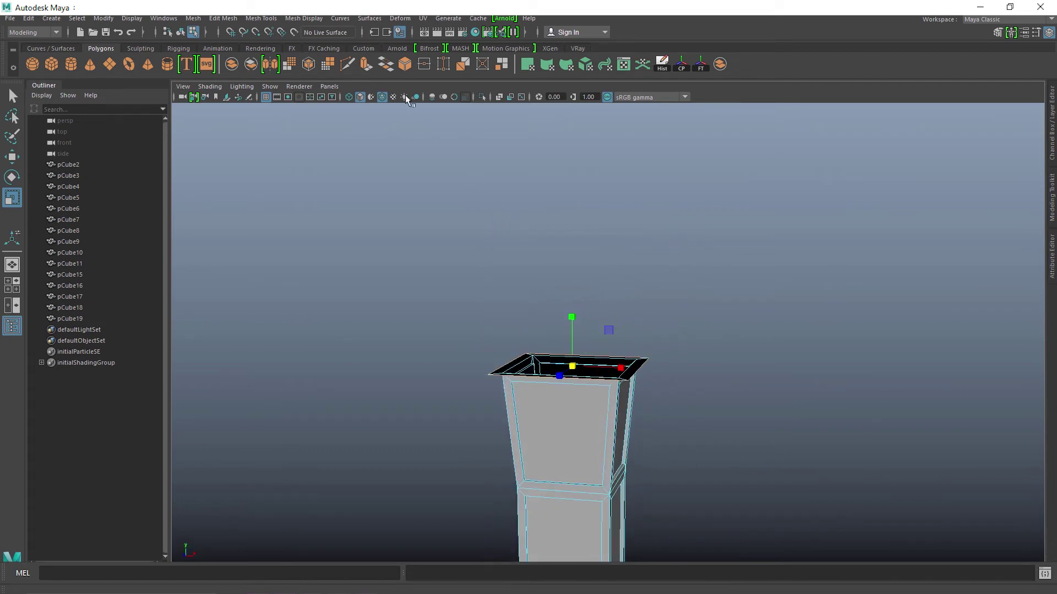
- Extrude the overhanging rim's outer edges and move them up to form a short vertical wall
left_click(366, 64)
key("w")
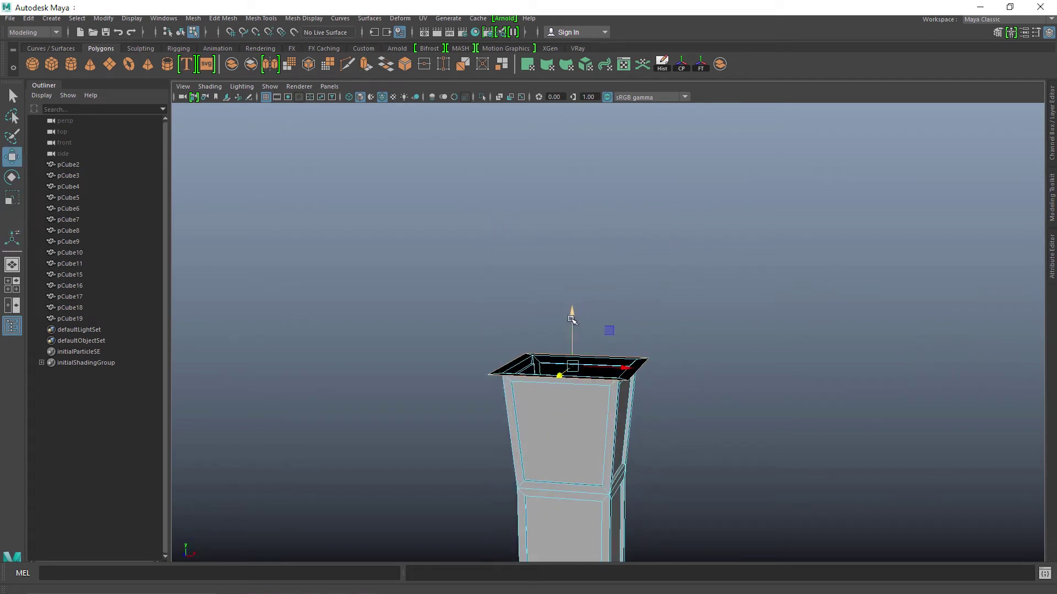
left_click_drag(571, 321, 574, 305)
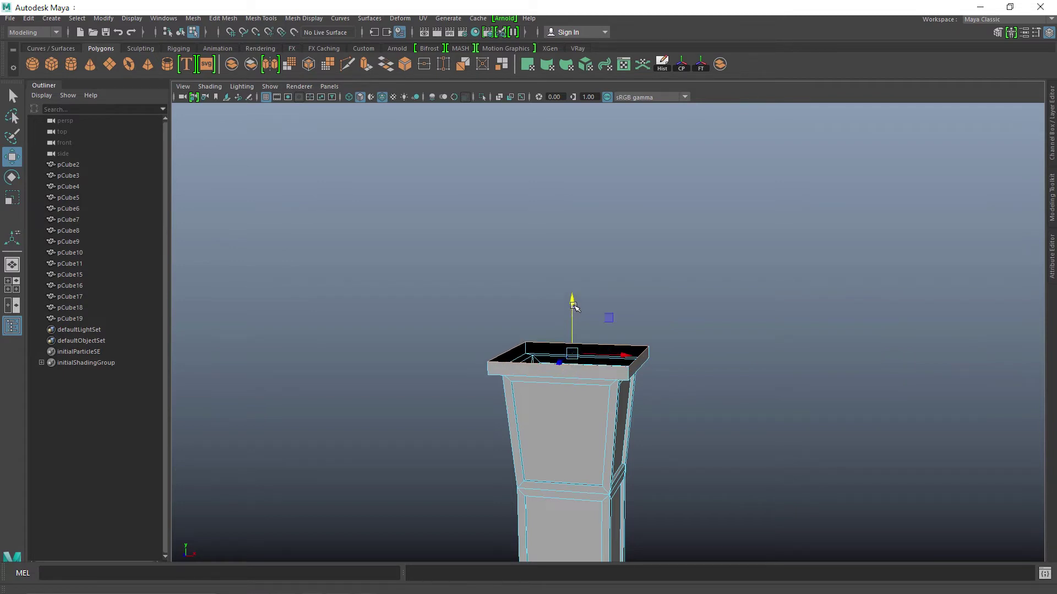
- Extrude the wall's top edges and scale them inward to form a narrow ledge around the opening
right_click_drag(808, 403, 498, 397, "alt")
middle_click_drag(499, 396, 510, 420, "alt")
right_click_drag(509, 420, 795, 457, "alt")
middle_click_drag(794, 457, 794, 411, "alt")
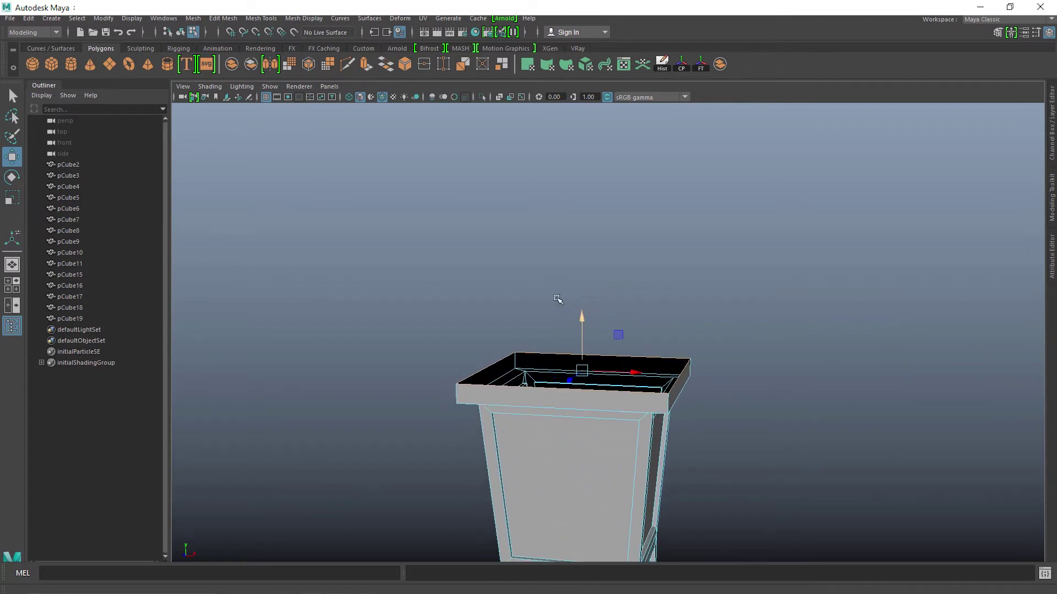
left_click(366, 65)
key("r")
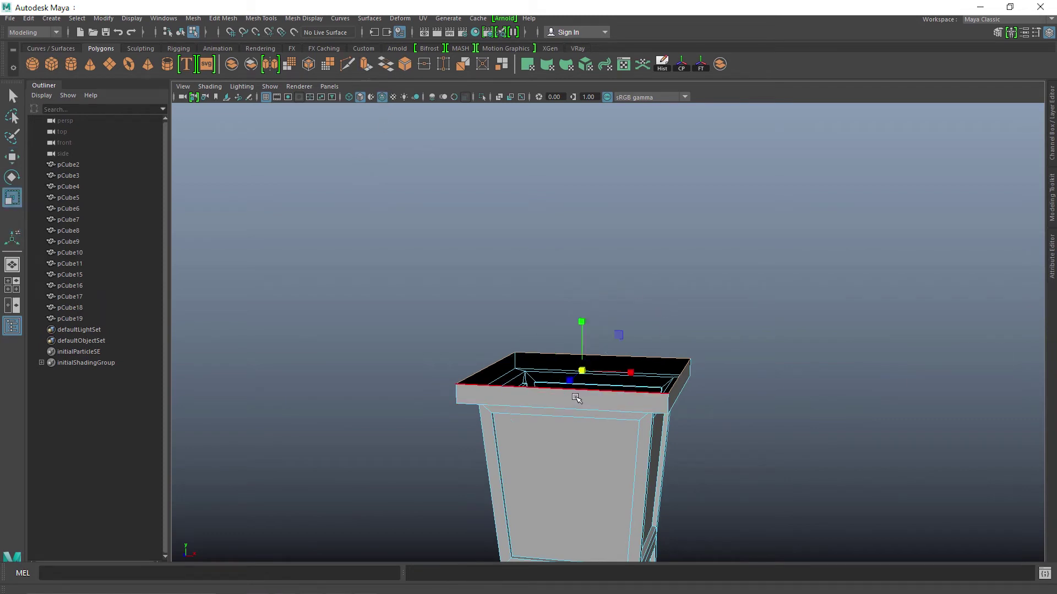
left_click_drag(571, 380, 563, 382)
key("w")
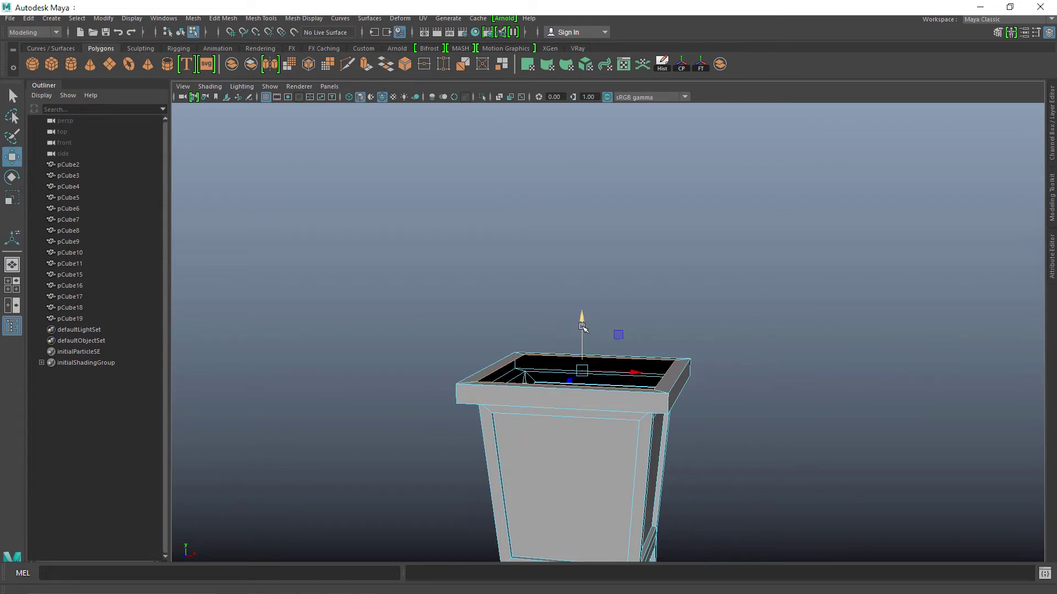
- Raise the ledge's inner edges into a tall wall, then scale its top outward and lift it slightly to form a flare
left_click_drag(581, 326, 596, 277)
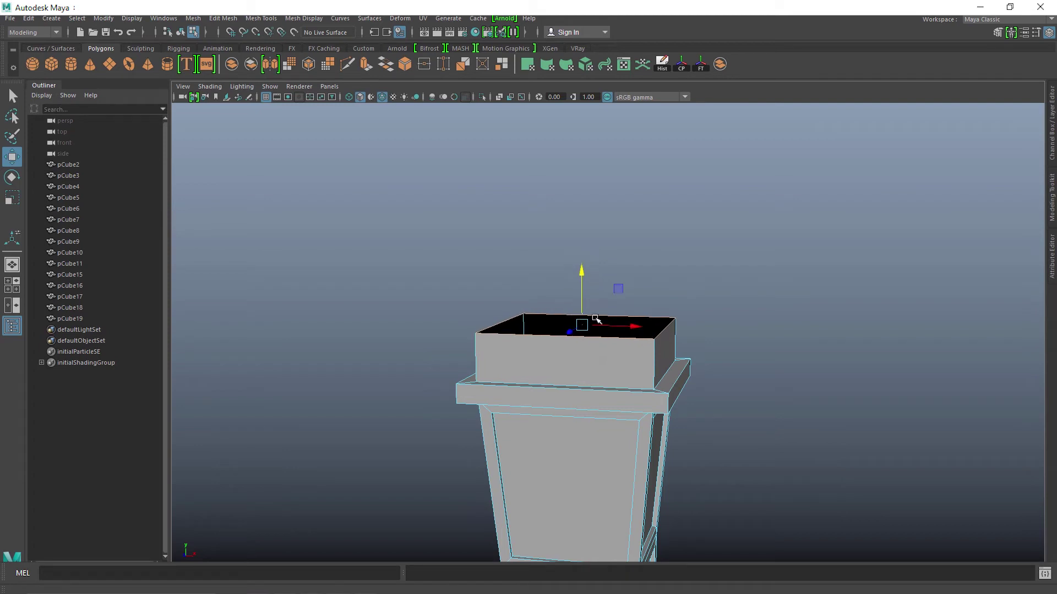
key("r")
left_click_drag(582, 325, 606, 319)
right_click_drag(874, 375, 567, 366, "alt")
left_click_drag(567, 365, 597, 353, "alt")
right_click_drag(597, 352, 715, 363, "alt")
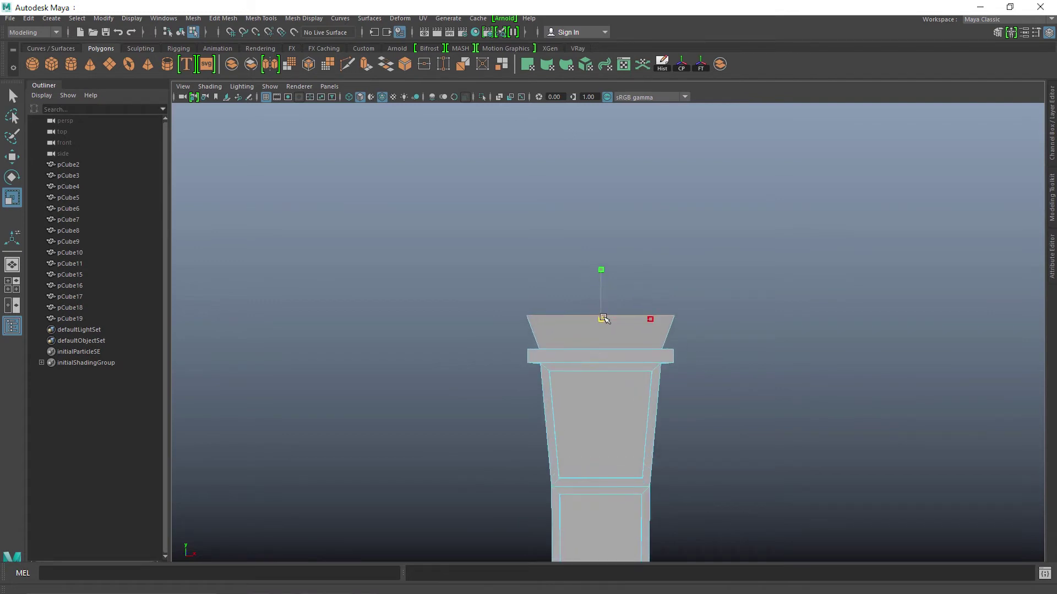
key("w")
left_click_drag(601, 273, 602, 258)
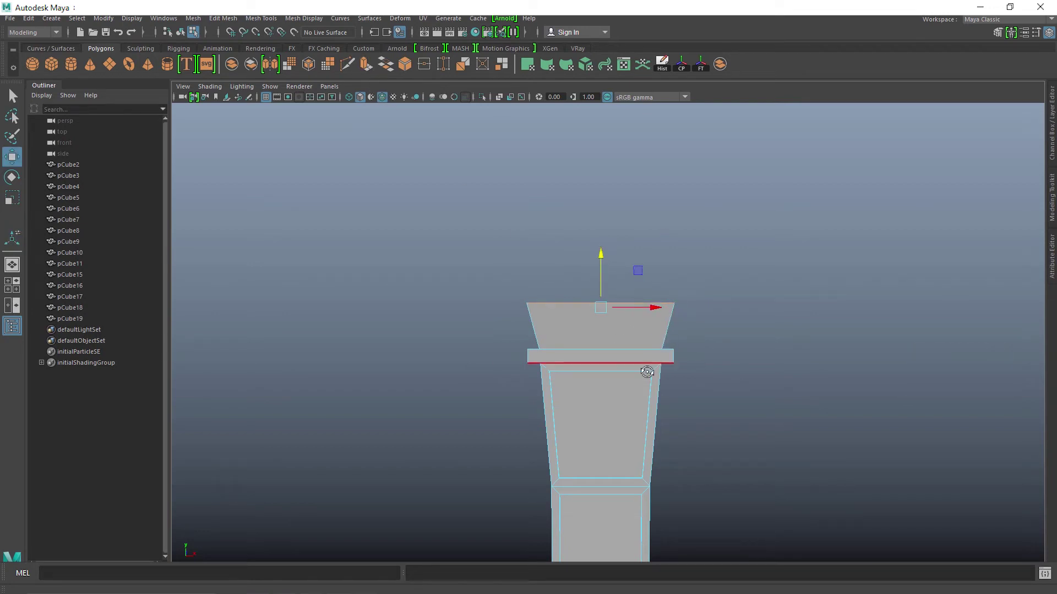
- Extrude the flared wall's top edges upward and scale them inward to form a sloped cap with an open top
left_click_drag(647, 372, 642, 389, "alt")
left_click_drag(600, 286, 601, 273)
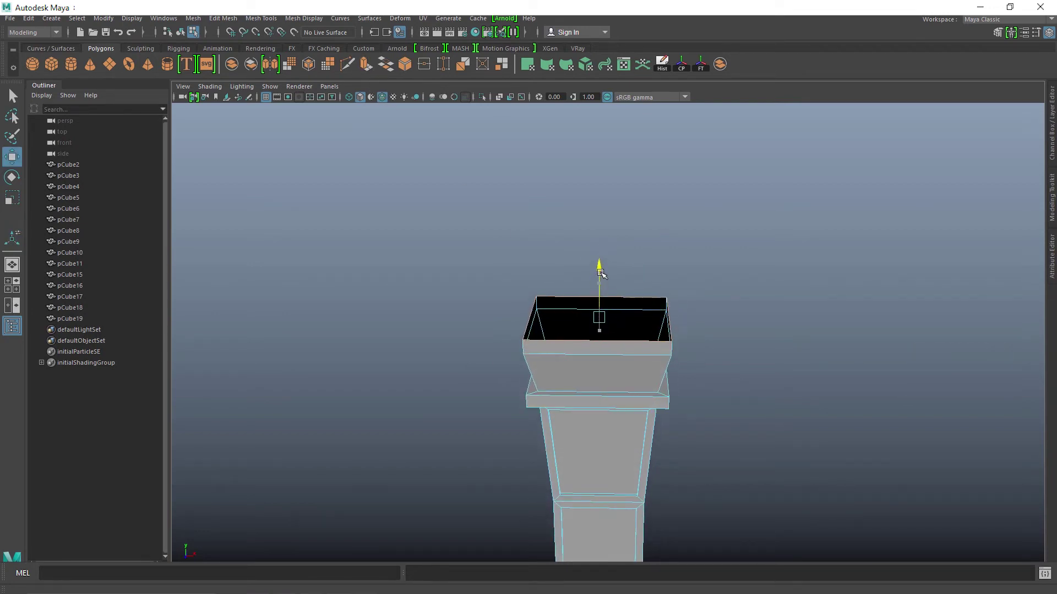
key("r")
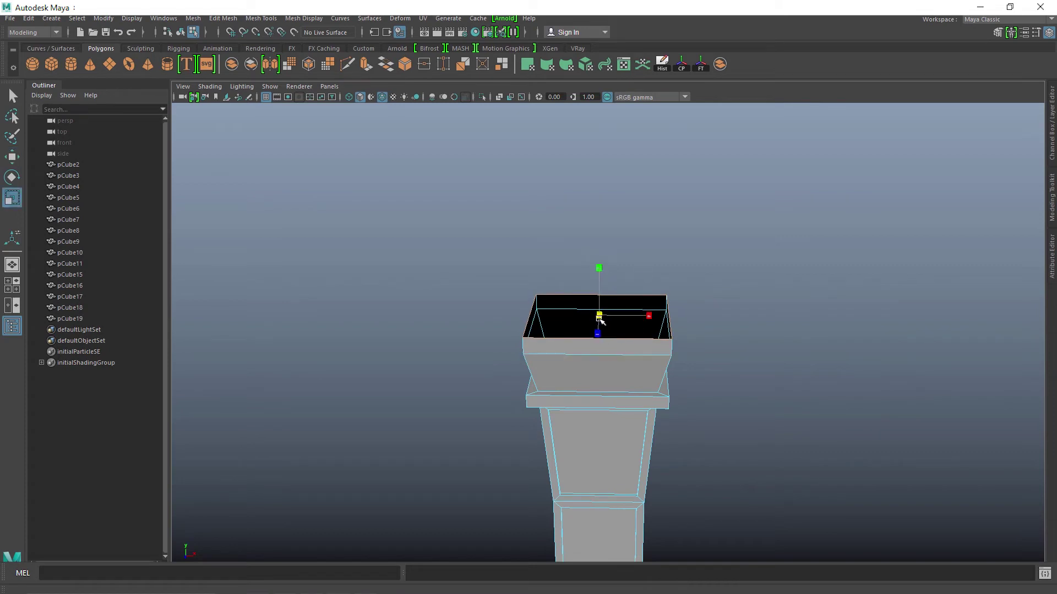
left_click_drag(600, 320, 590, 322)
key("w")
left_click_drag(600, 270, 600, 259)
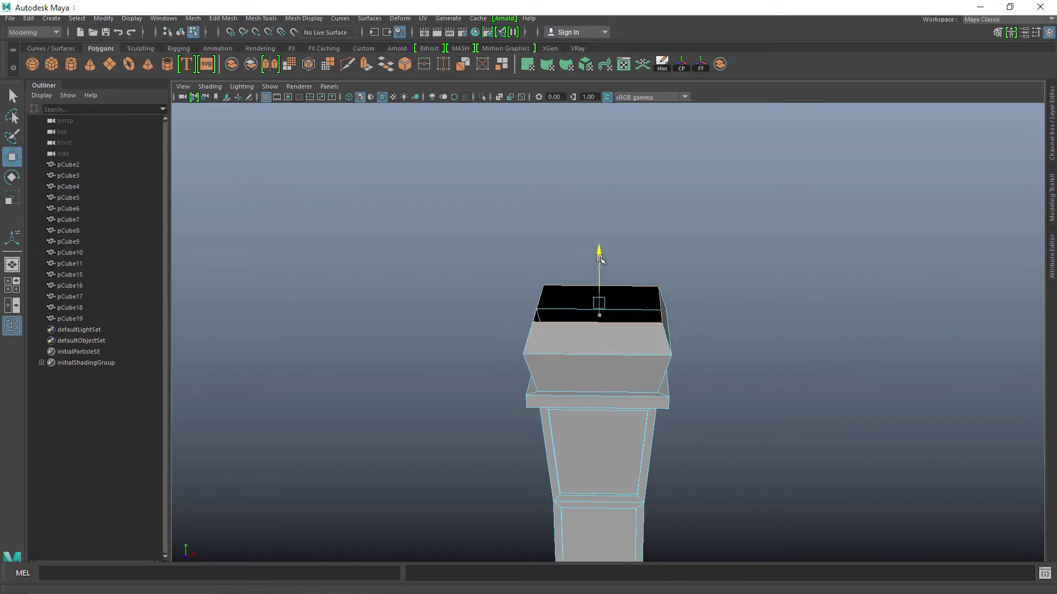
key("r")
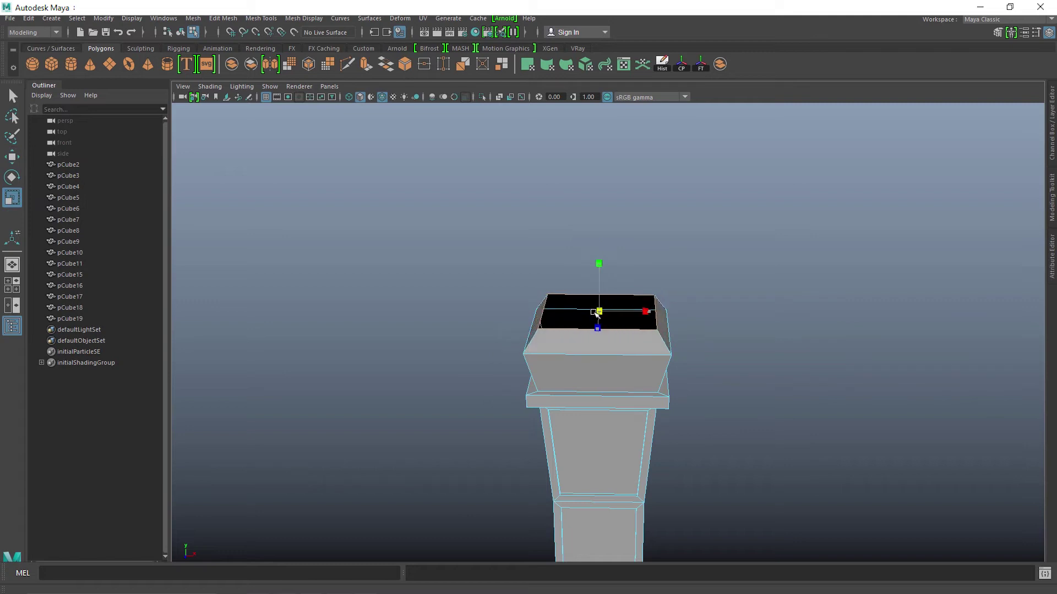
left_click_drag(794, 389, 762, 432, "alt")
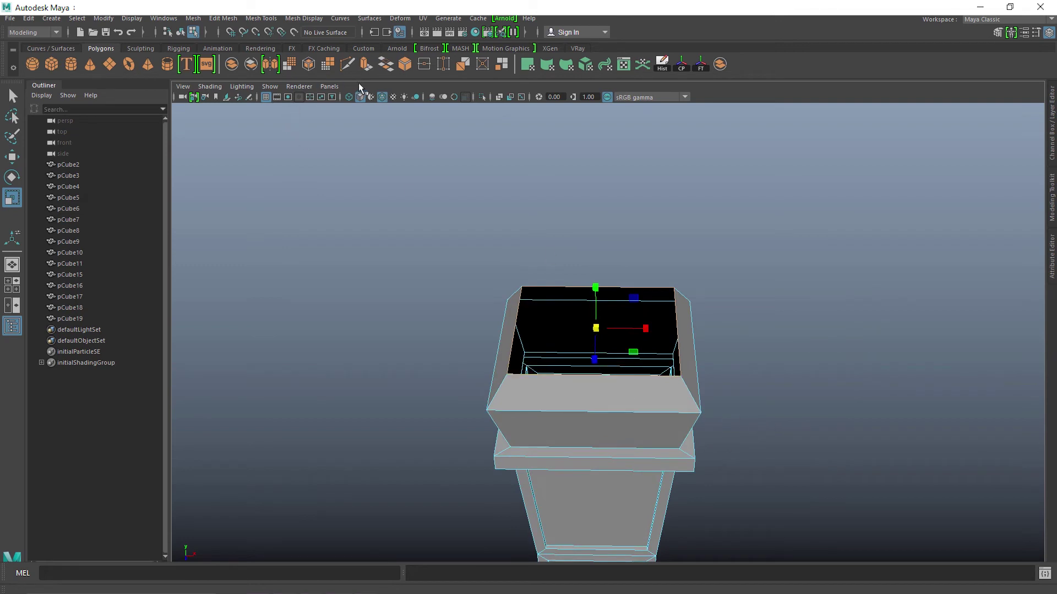
- Extrude the sloped cap's top edges and scale them slightly inward to form a thin flat border around the opening
left_click(368, 69)
left_click_drag(593, 334, 516, 356)
right_click_drag(798, 436, 537, 421, "alt")
left_click_drag(537, 421, 553, 399, "alt")
right_click_drag(553, 399, 868, 422, "alt")
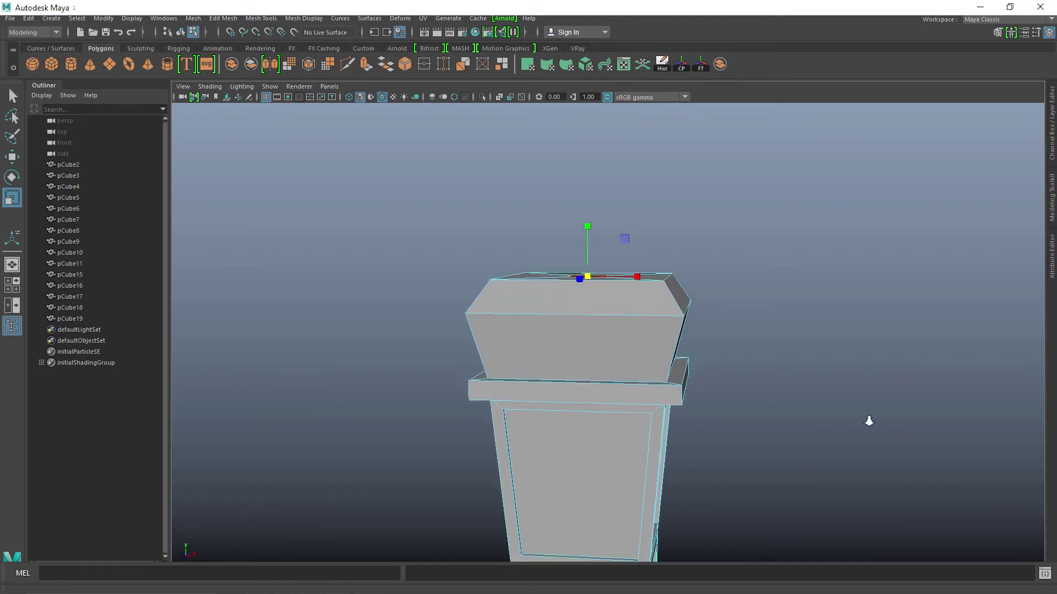
left_click_drag(743, 374, 766, 423, "alt")
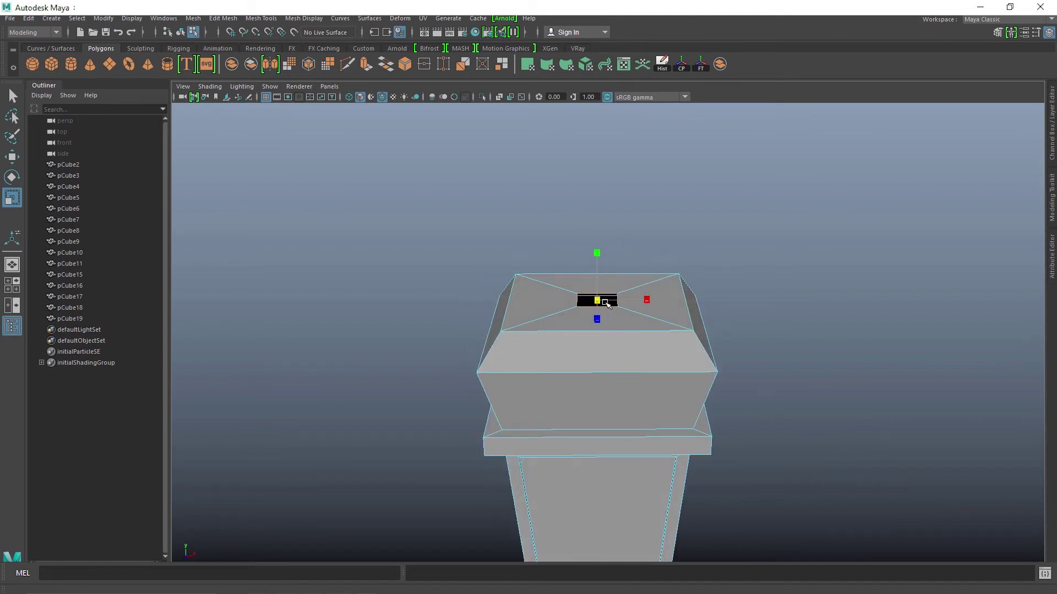
left_click_drag(607, 305, 684, 305)
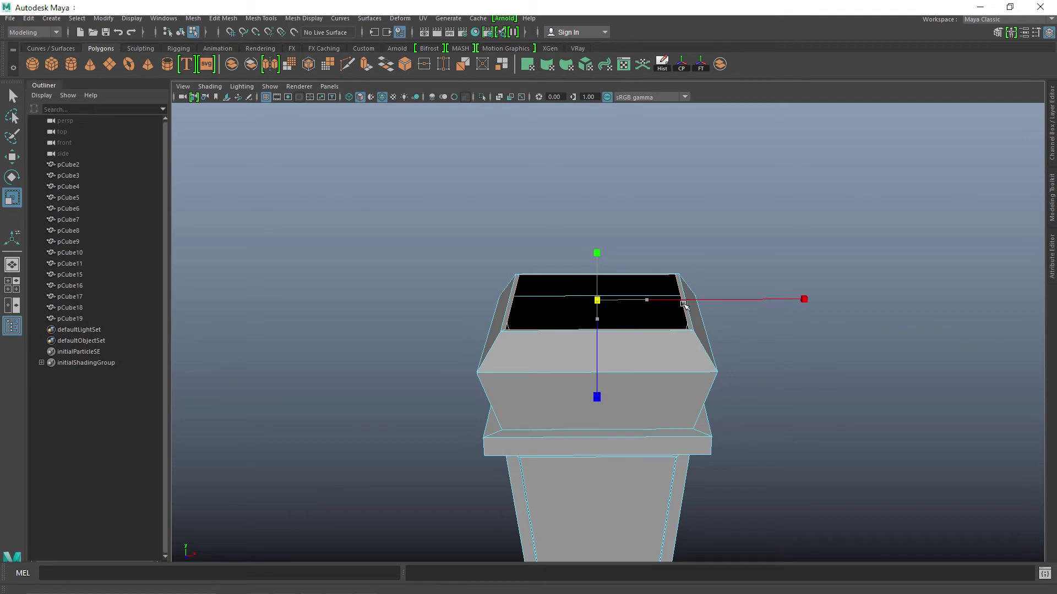
- Extrude the inner border edges, scale them inward to a small central opening and fill the remaining hole
left_click(367, 66)
key("r")
left_click_drag(597, 300, 659, 400)
right_click_drag(627, 347, 629, 374, "shift")
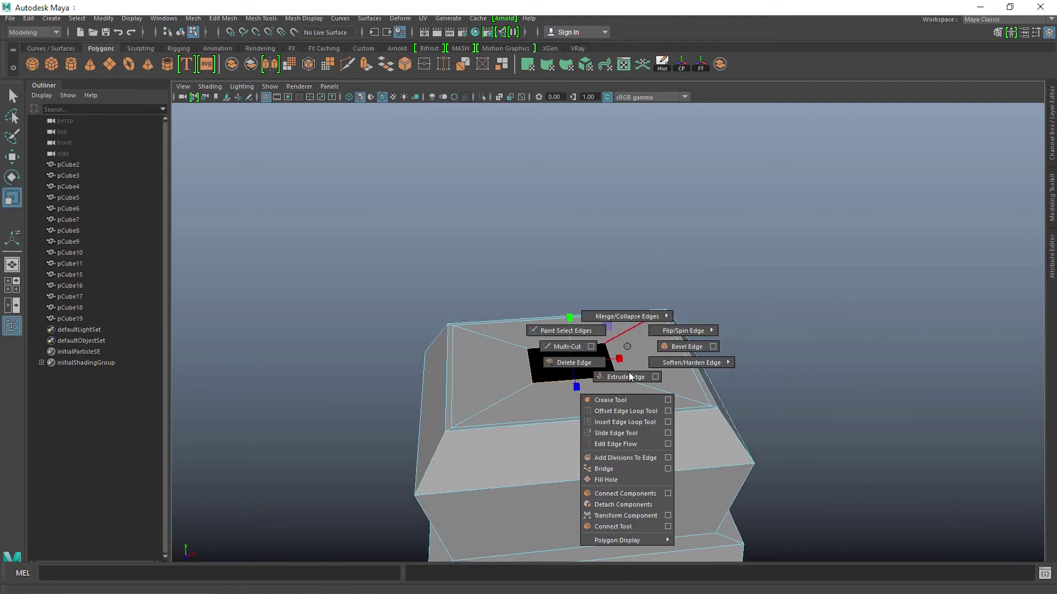
left_click(622, 471)
- Create a polygon sphere and move it straight up to the top of the tower, on the closed cap
left_click_drag(743, 440, 651, 451, "alt")
right_click_drag(651, 451, 738, 467, "alt")
middle_click_drag(624, 484, 629, 427, "alt")
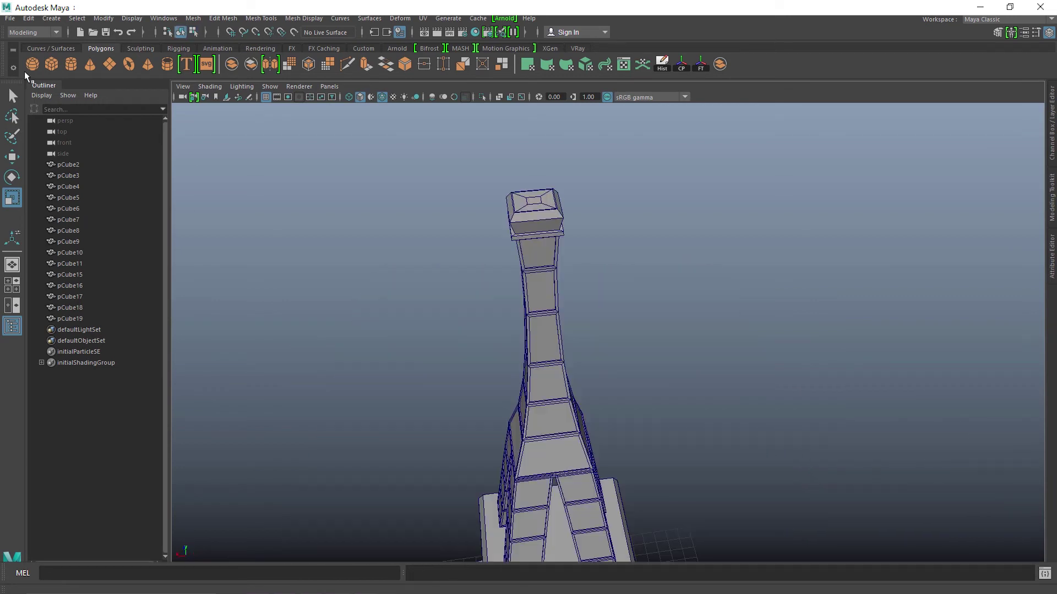
left_click(33, 65)
middle_click_drag(577, 340, 533, 163, "alt")
right_click_drag(536, 352, 419, 401, "alt")
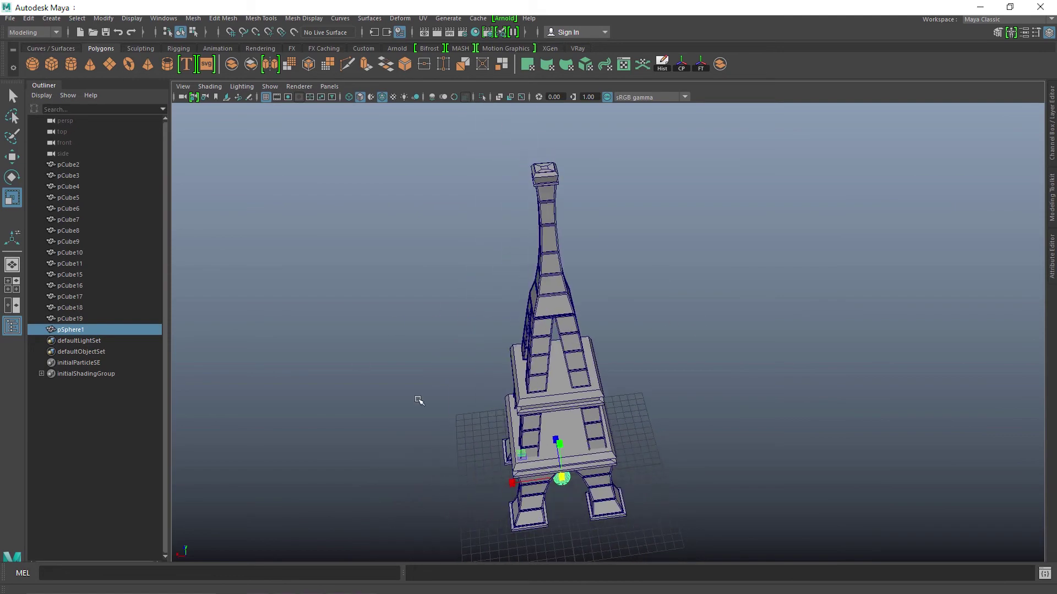
key("w")
left_click_drag(563, 449, 590, 115)
right_click_drag(590, 114, 791, 265, "alt")
middle_click_drag(448, 149, 515, 427, "alt")
right_click_drag(455, 427, 655, 443, "alt")
left_click_drag(643, 416, 645, 376, "alt")
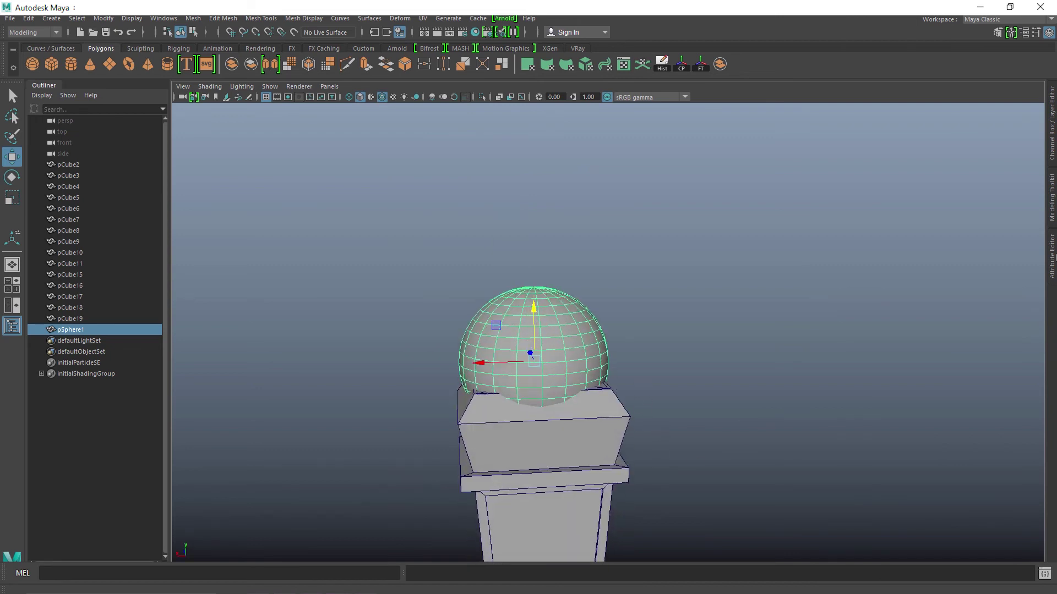
- Raise the sphere clear of the cap and set both its axis and height subdivisions to 12
left_click(1052, 132)
middle_click_drag(682, 434, 710, 414, "alt")
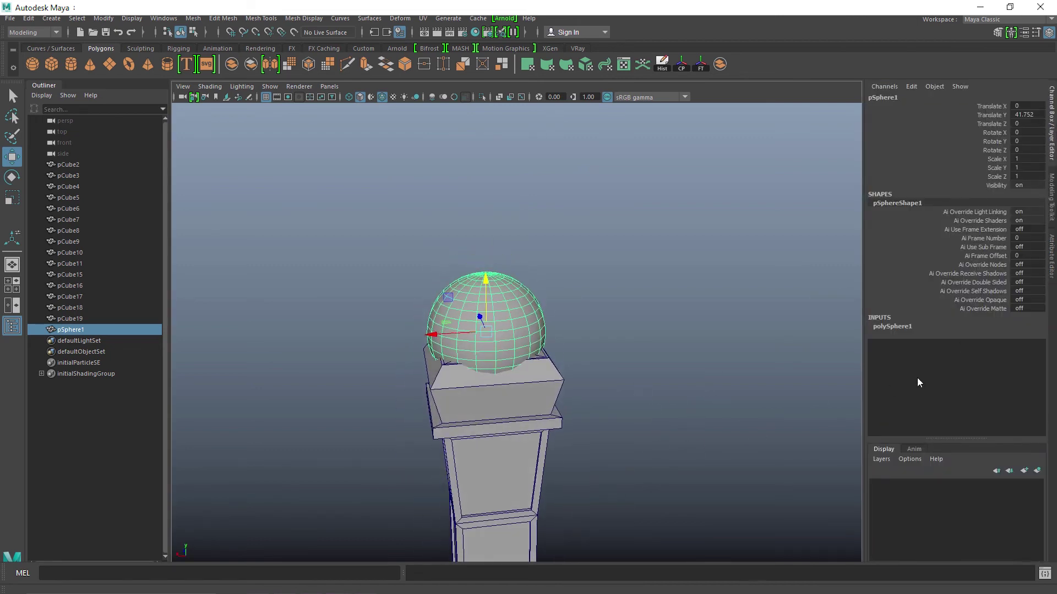
left_click_drag(485, 292, 485, 209)
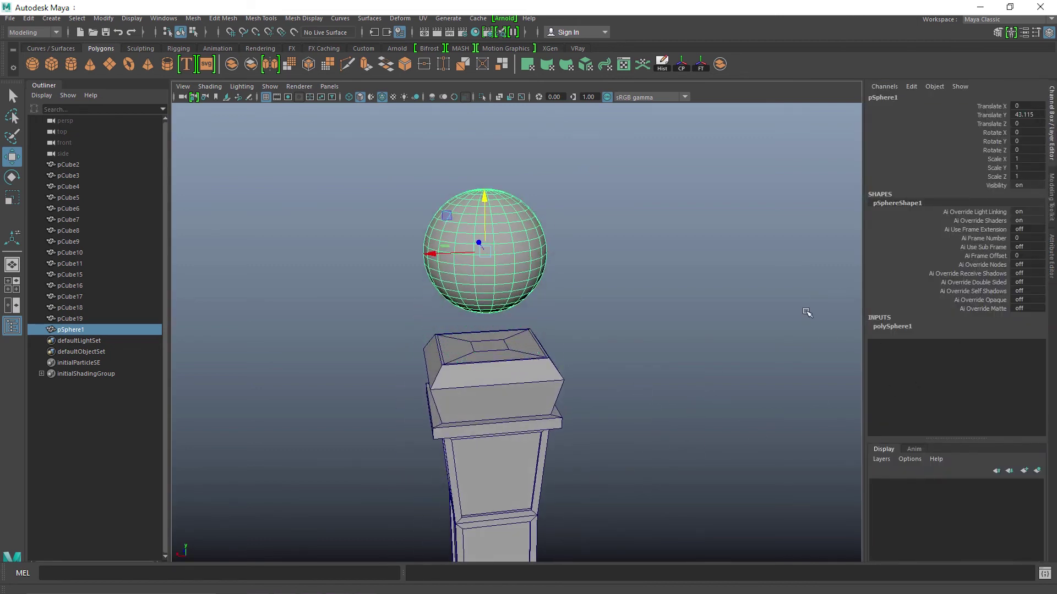
left_click(891, 326)
left_click(1049, 125)
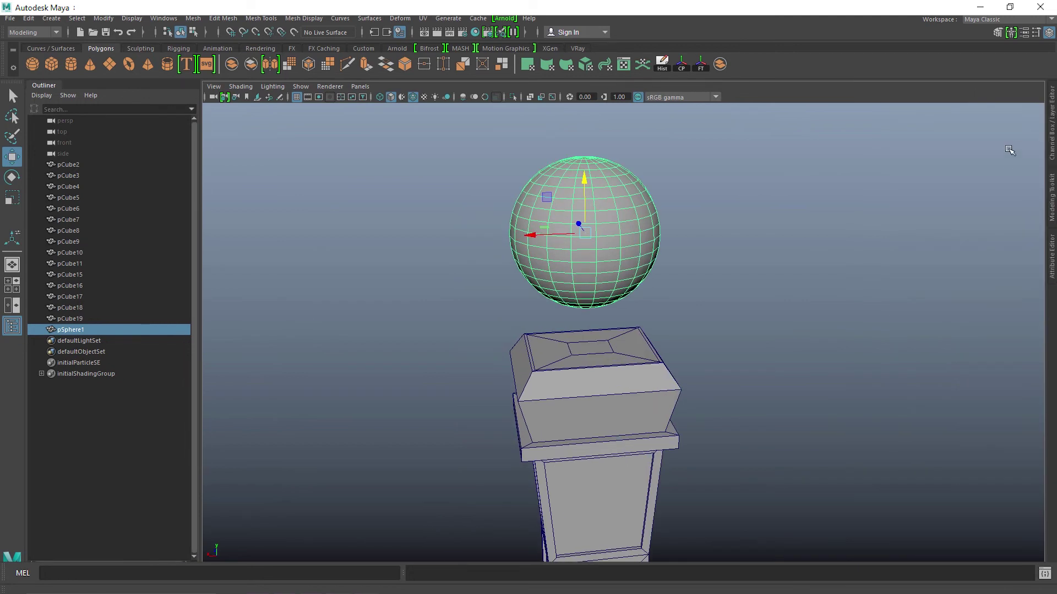
left_click(1051, 122)
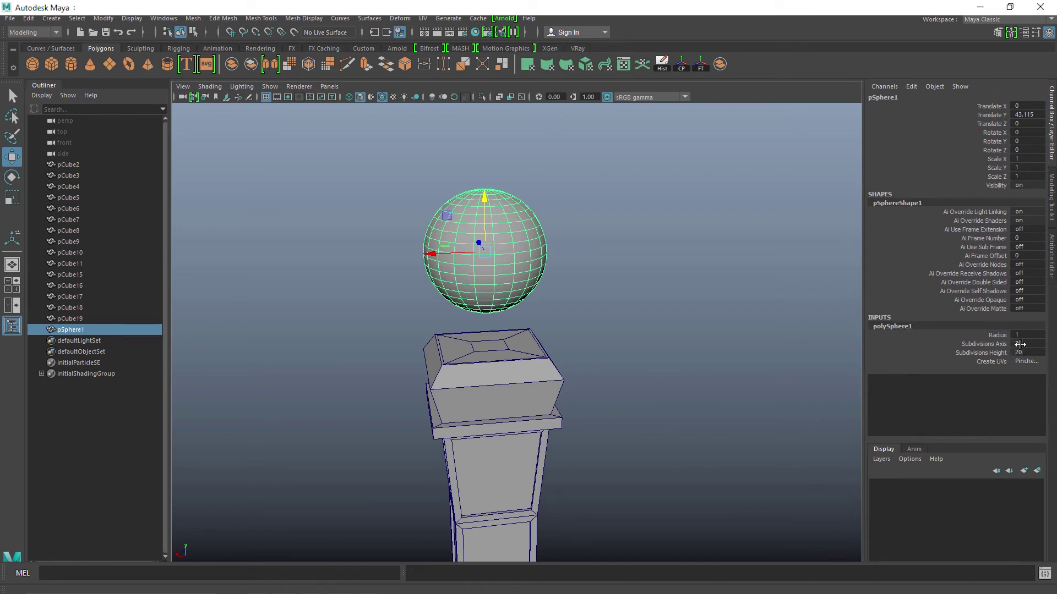
left_click(983, 346)
mouse_move(770, 389)
middle_mouse_down()
mouse_move(717, 396)
mouse_move(744, 364)
mouse_move(778, 385)
mouse_move(754, 387)
middle_mouse_up()
left_click(983, 353)
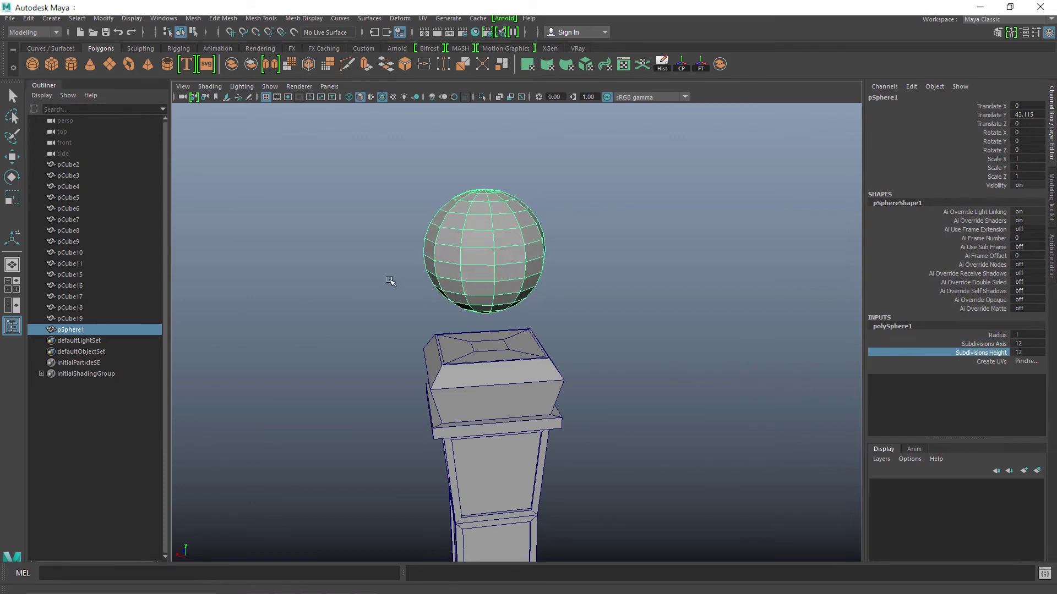
- Lower the sphere so its underside sinks slightly into the tower's cap and switch it to face selection
left_click_drag(390, 281, 675, 337, "alt")
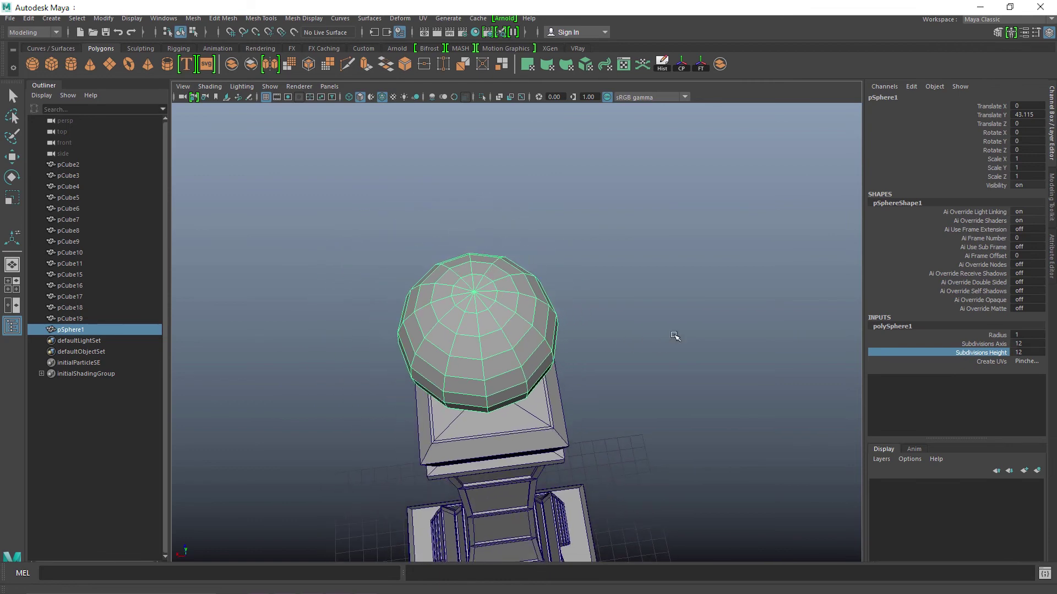
left_click(1055, 119)
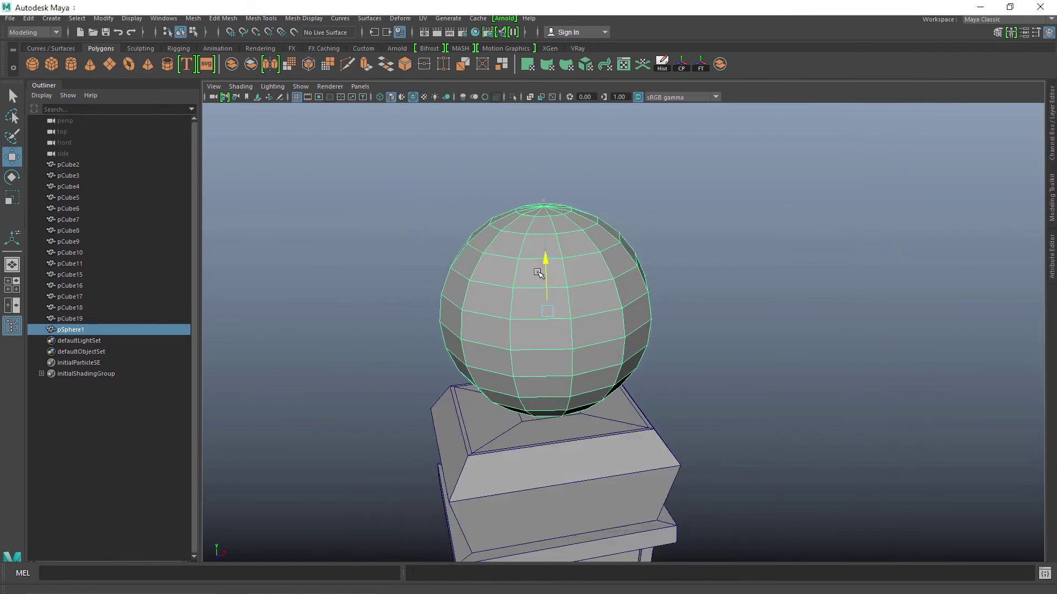
left_click_drag(539, 267, 536, 312)
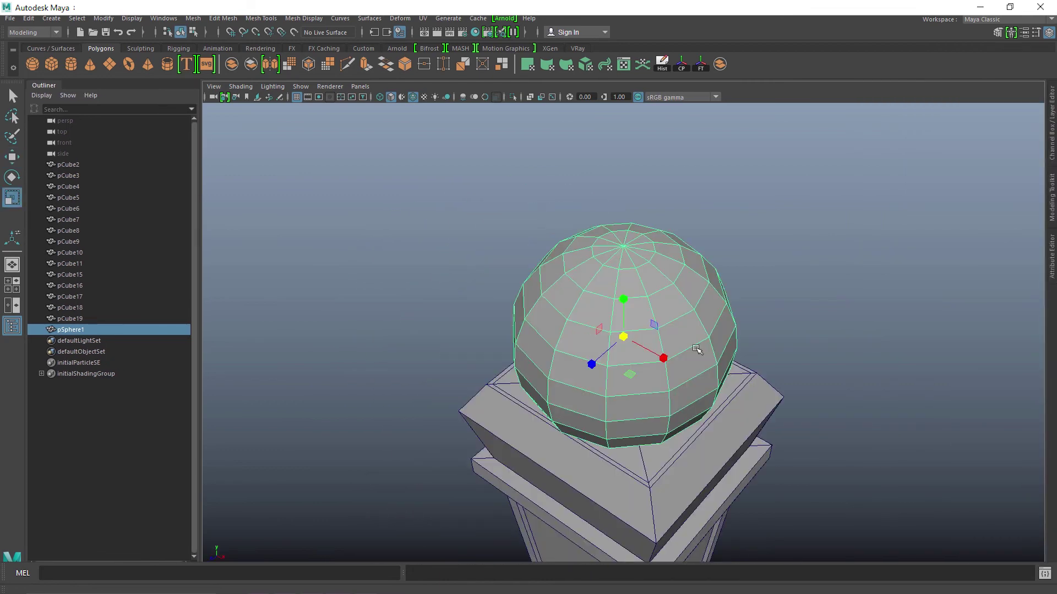
right_click_drag(654, 267, 663, 297)
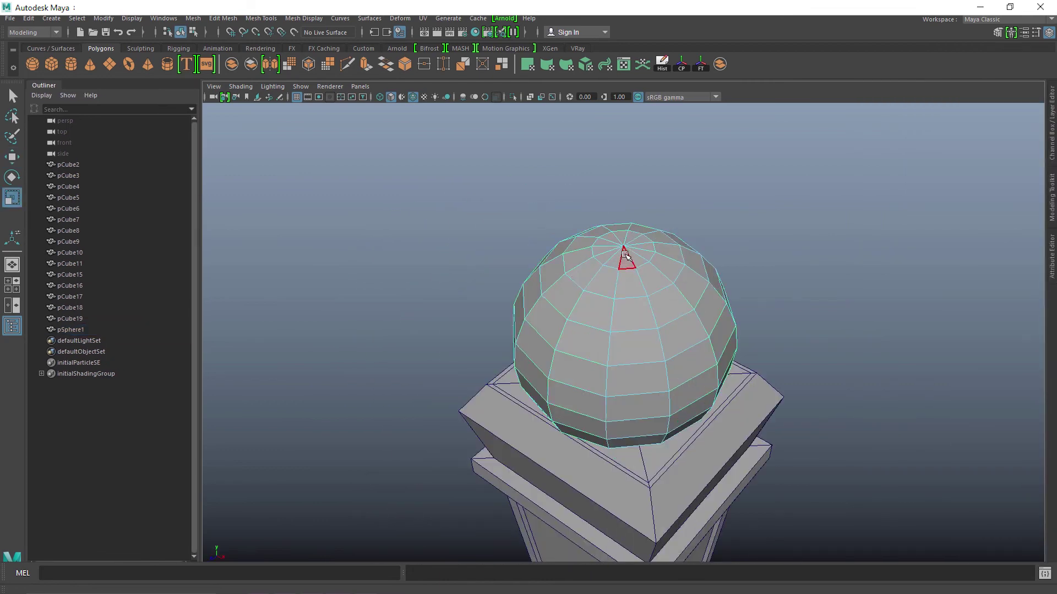
left_click(624, 259)
double_click(640, 257)
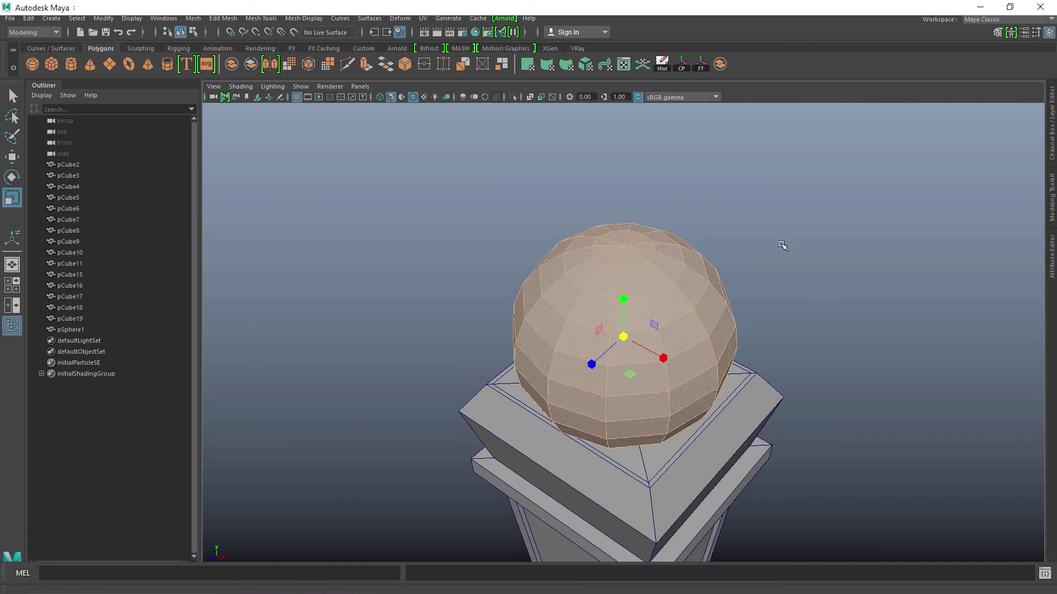
key("ctrl+z")
key("ctrl+z")
right_click_drag(782, 246, 777, 312, "alt")
right_click_drag(620, 435, 651, 460, "alt")
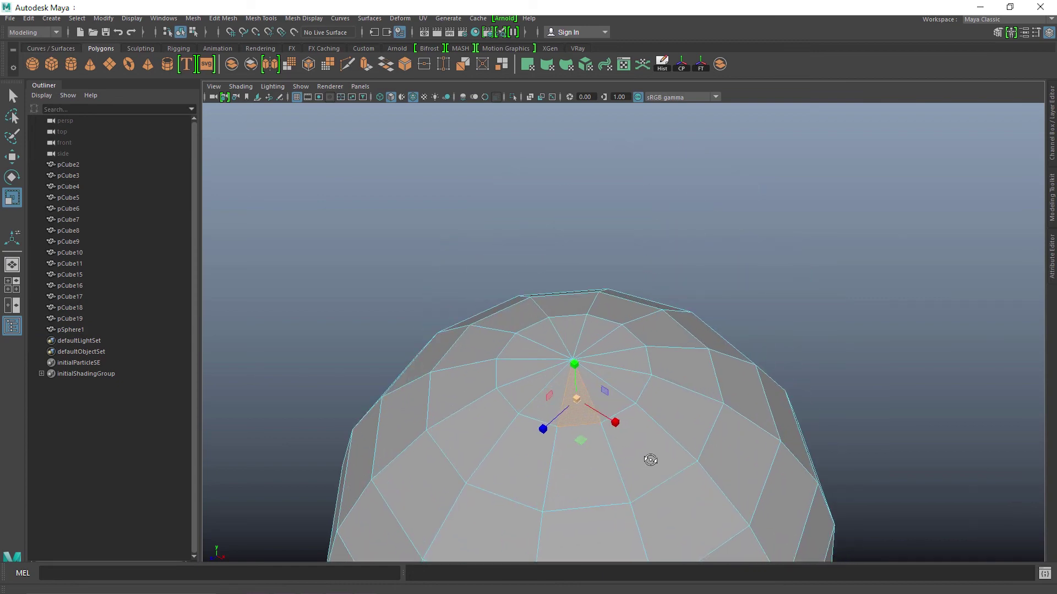
left_click_drag(651, 460, 662, 436, "alt")
- In the front view, select the ring of triangular faces at the sphere's top pole and delete them
key("space")
key("space")
key("space")
middle_click_drag(429, 291, 470, 561, "alt")
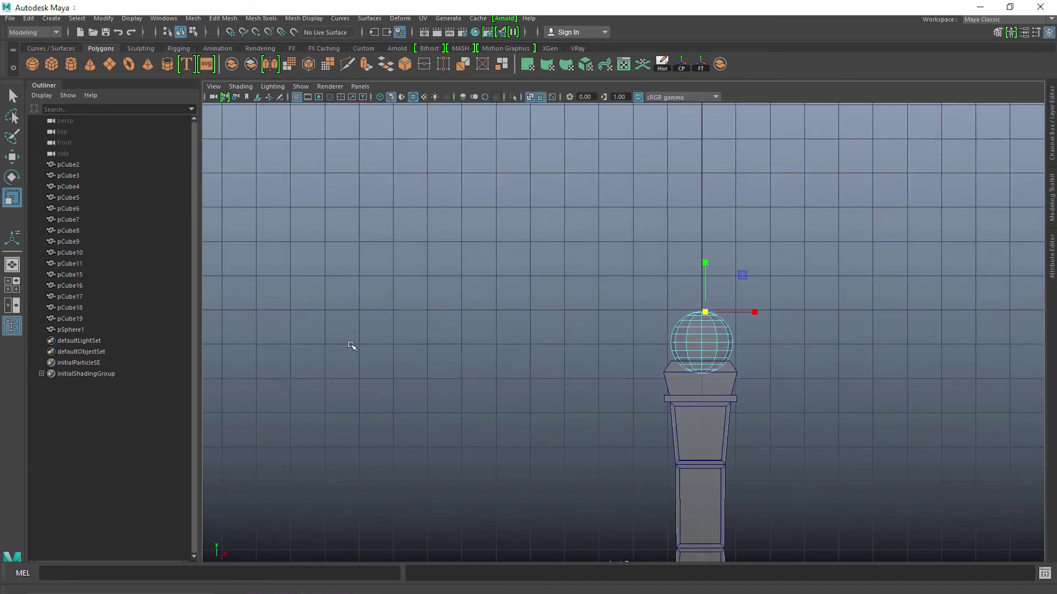
right_click_drag(351, 346, 740, 370, "alt")
middle_click_drag(740, 370, 514, 448, "alt")
right_click_drag(514, 448, 585, 422, "alt")
middle_click_drag(585, 422, 611, 370, "alt")
right_click_drag(611, 370, 661, 389, "alt")
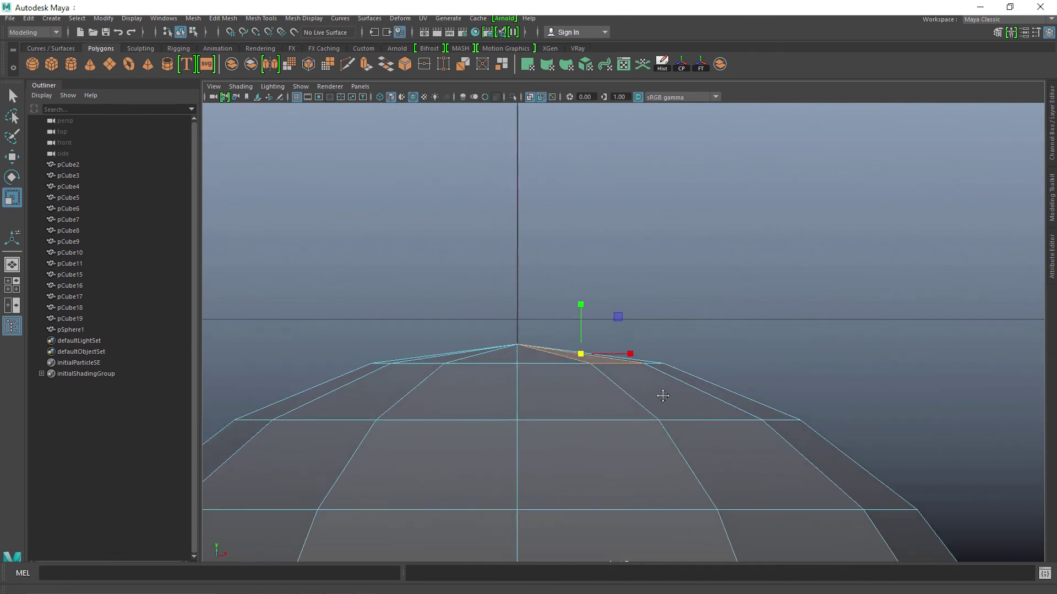
middle_click_drag(660, 389, 684, 386, "alt")
left_click_drag(424, 288, 715, 348)
key("space")
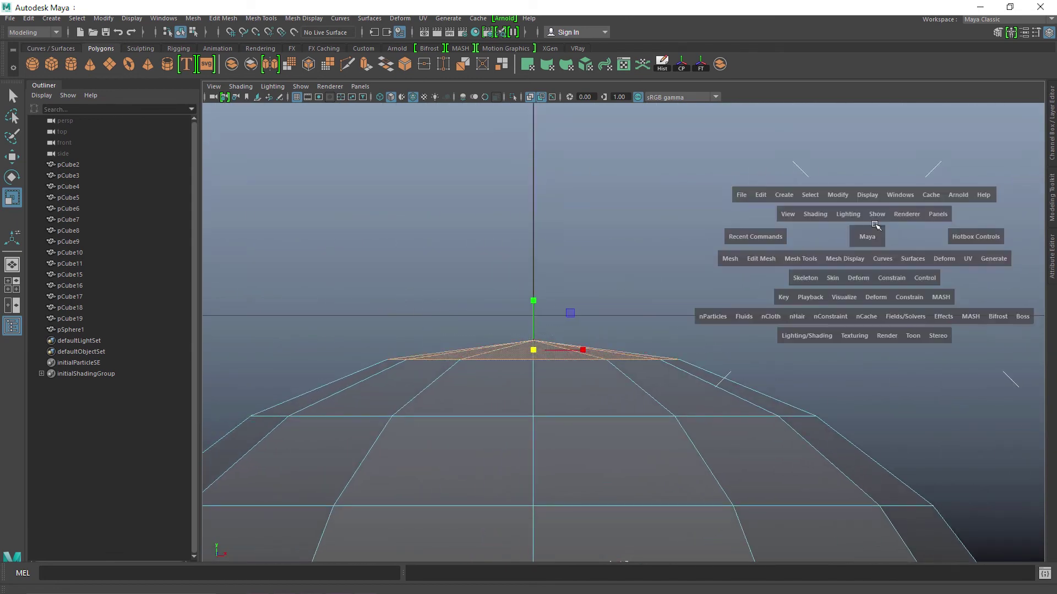
key("space")
key("Delete")
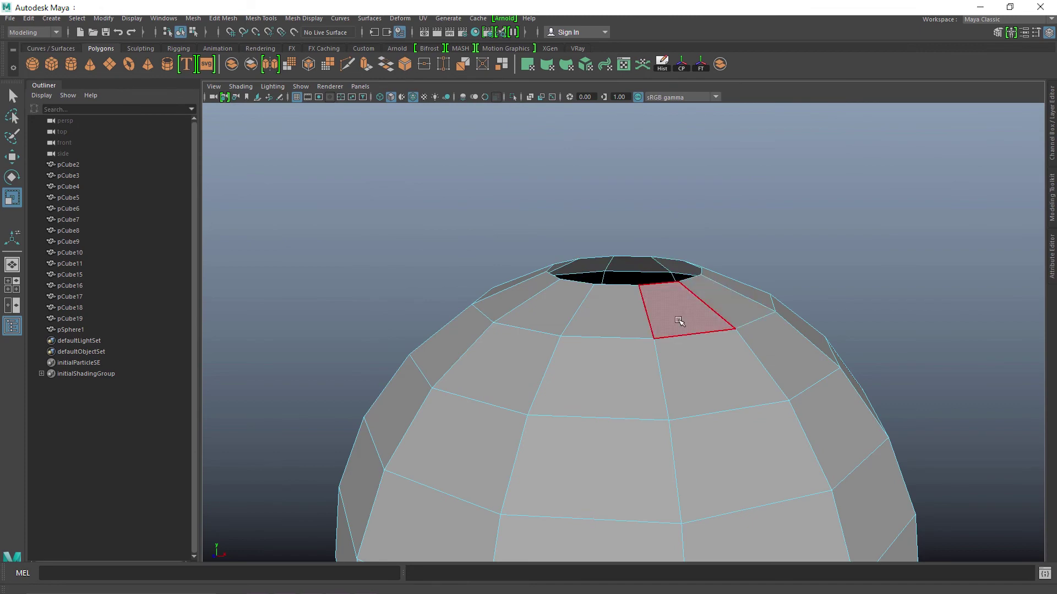
- Extrude the border edge loop of the sphere's top opening and move it up slightly
left_click_drag(681, 319, 659, 360, "alt")
right_click_drag(702, 318, 698, 211)
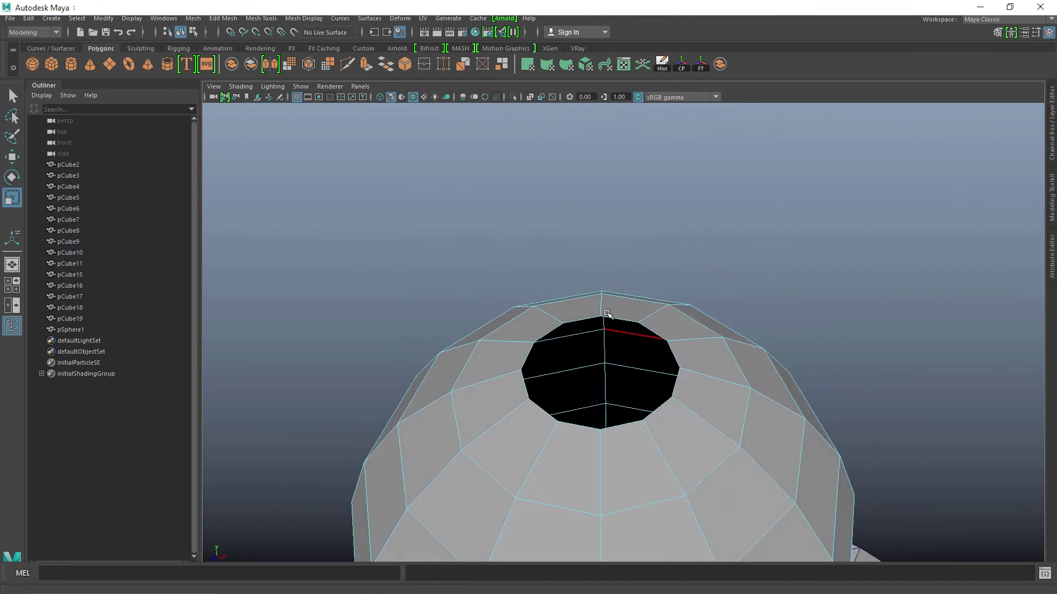
double_click(627, 319)
right_click_drag(852, 434, 512, 429, "alt")
left_click_drag(511, 429, 784, 428, "alt")
left_click(364, 63)
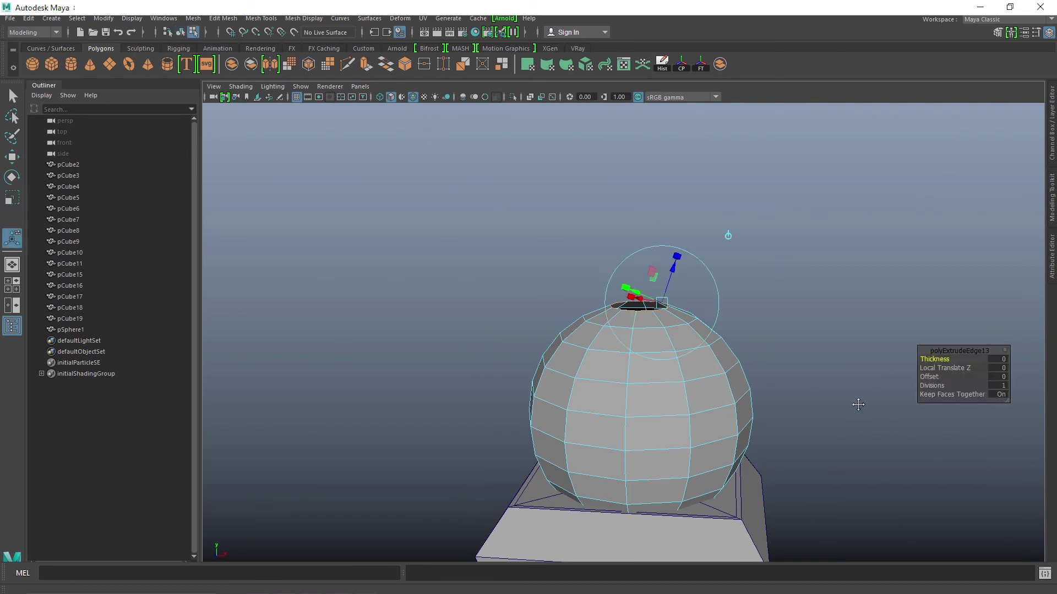
middle_click_drag(798, 390, 736, 435, "alt")
scroll(735, 435, "up", 3)
key("w")
left_click_drag(562, 315, 566, 307)
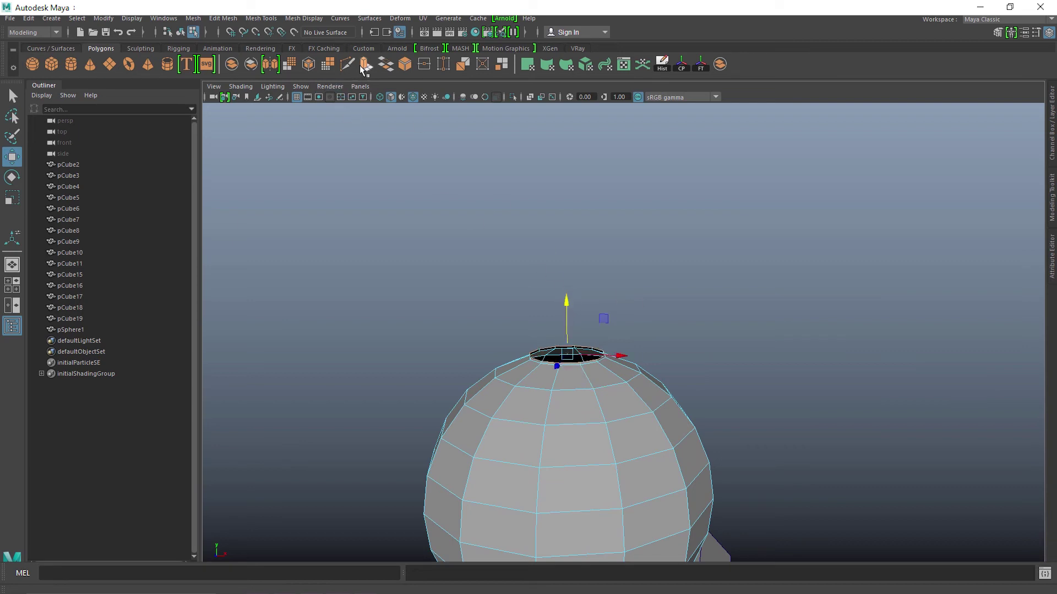
- Extrude the opening's rim edges once more and raise them slightly into a short vertical collar
key("r")
key("w")
left_click_drag(566, 306, 566, 301)
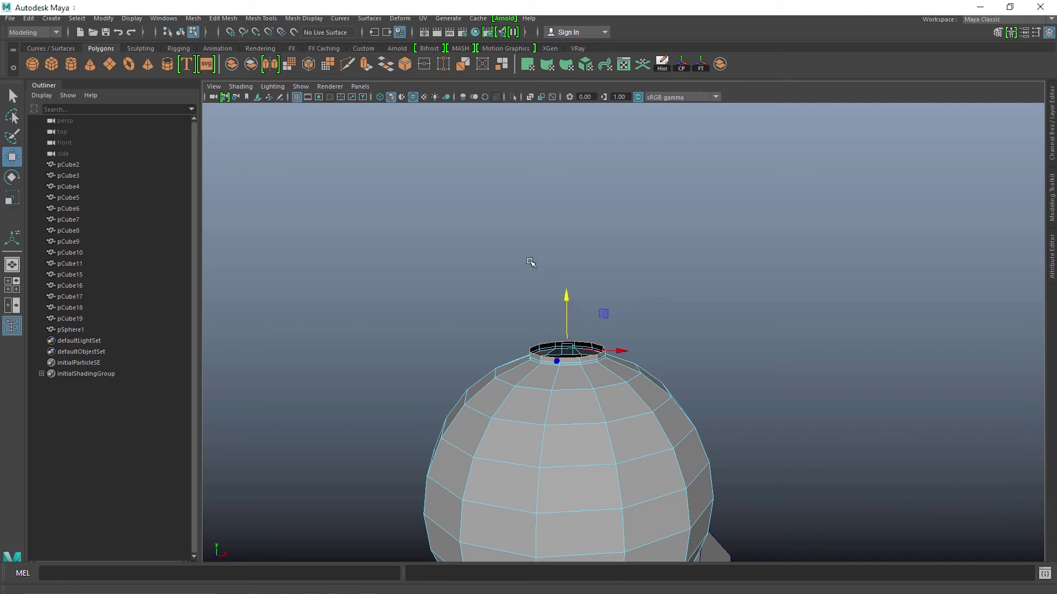
key("t")
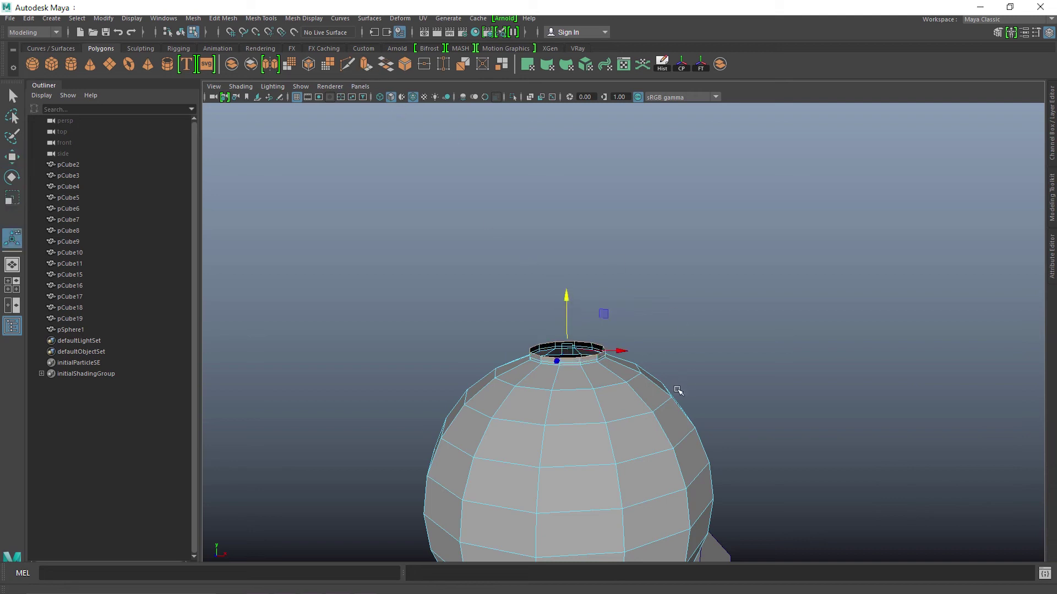
- Scale the collar's extruded rim edges outward into a small lip, and extrude them again with a slight raise
key("r")
left_click_drag(575, 348, 583, 349)
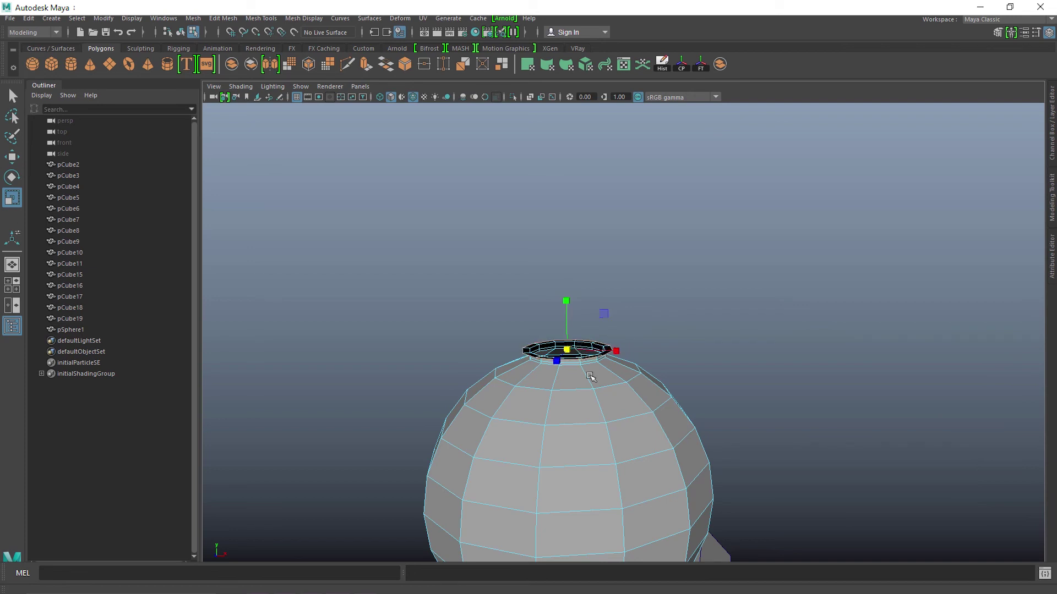
left_click_drag(627, 428, 636, 419, "alt")
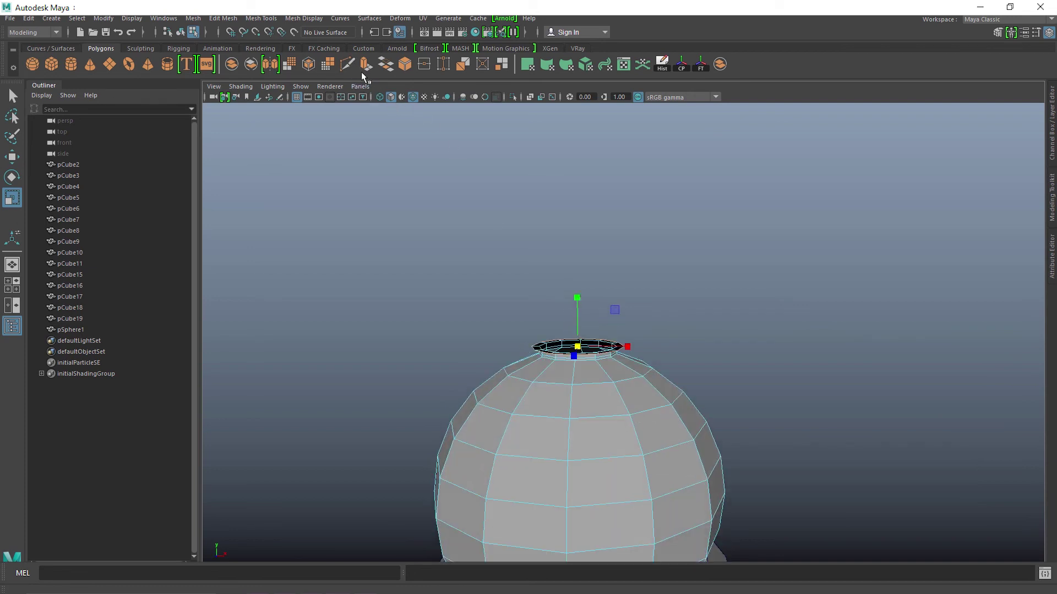
key("w")
left_click_drag(579, 301, 579, 298)
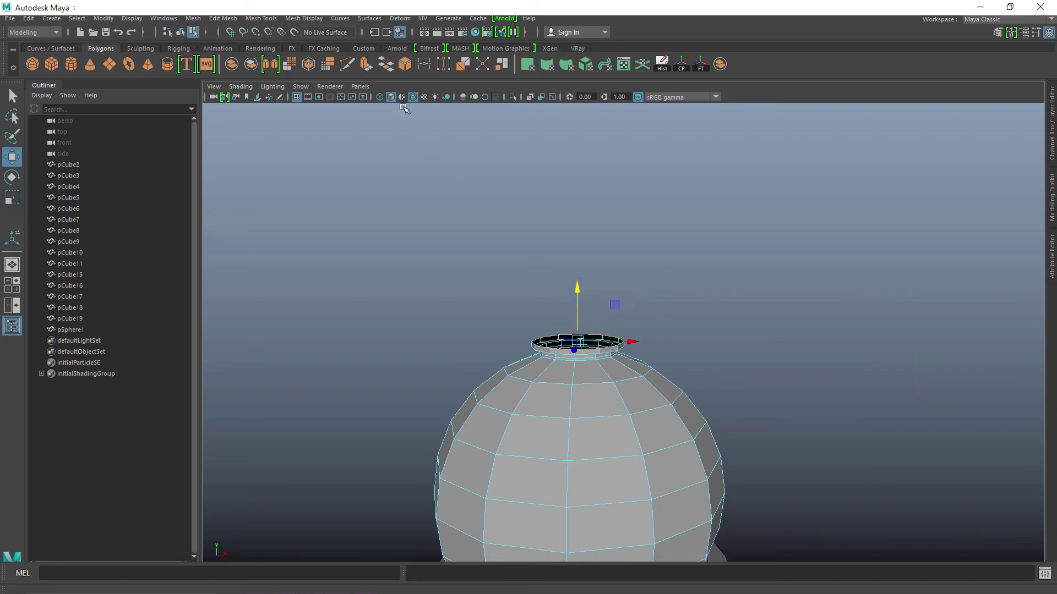
- Extrude the lip's upper rim edges and scale them slightly inward
key("e")
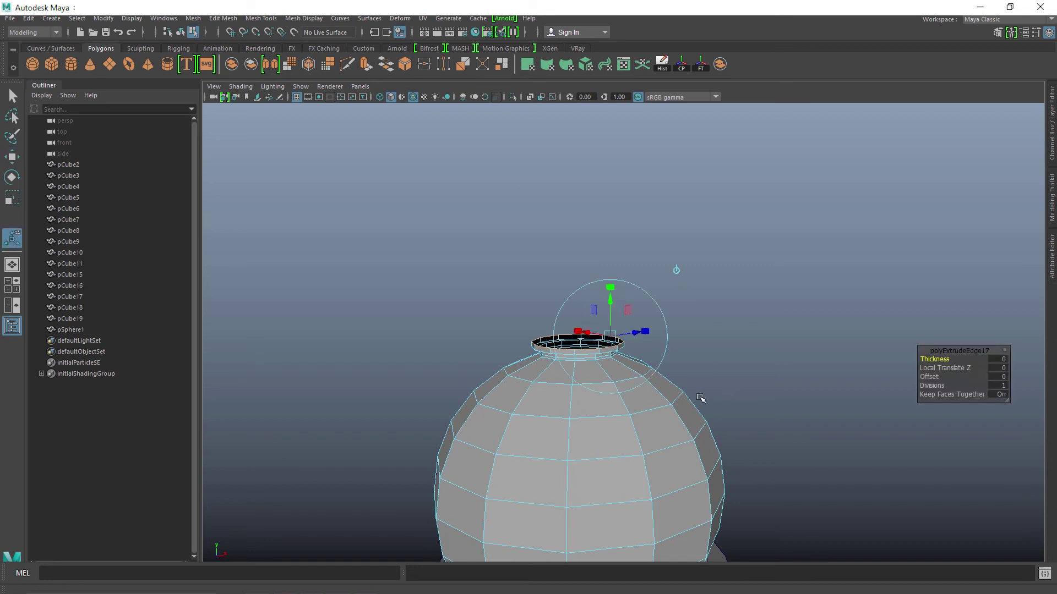
key("r")
left_click_drag(579, 345, 573, 346)
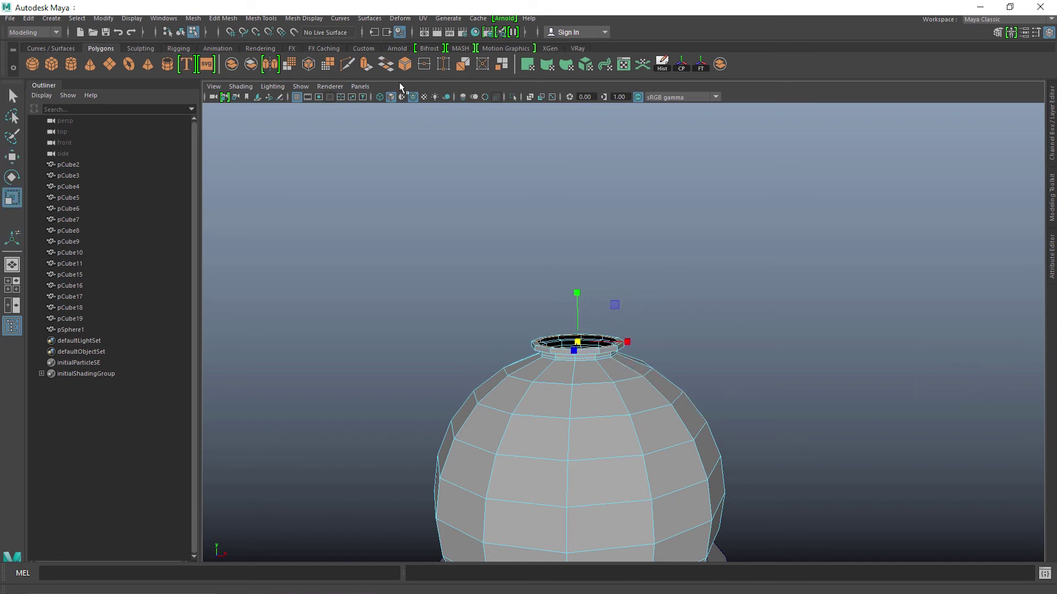
- Extrude the inner rim edges and raise them far above the sphere into a tall cylindrical shaft
left_click(365, 65)
scroll(679, 267, "down", 3)
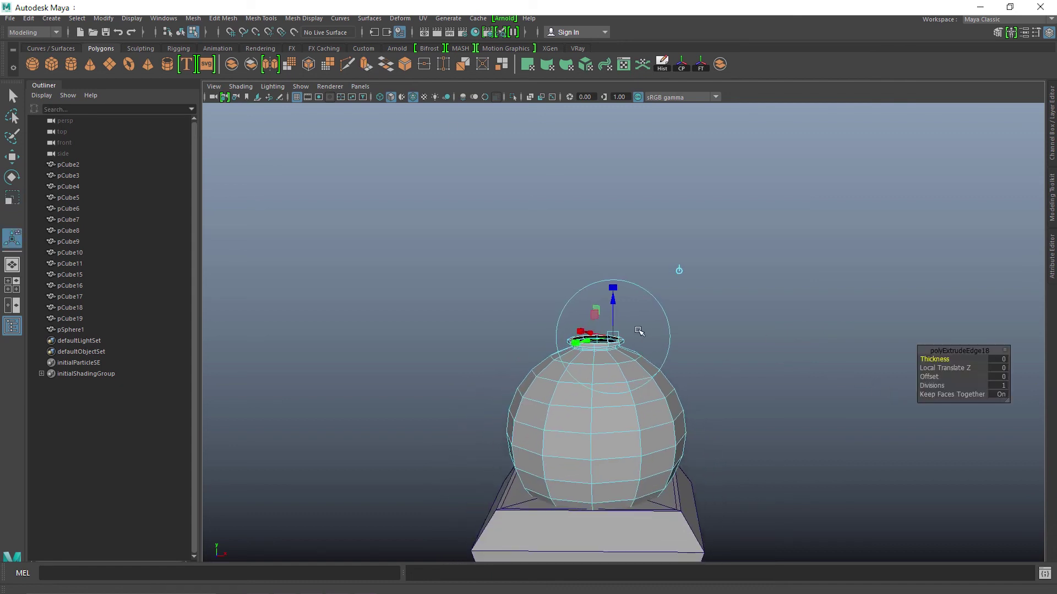
key("w")
left_click_drag(596, 287, 607, 98)
middle_click_drag(616, 259, 610, 378, "alt")
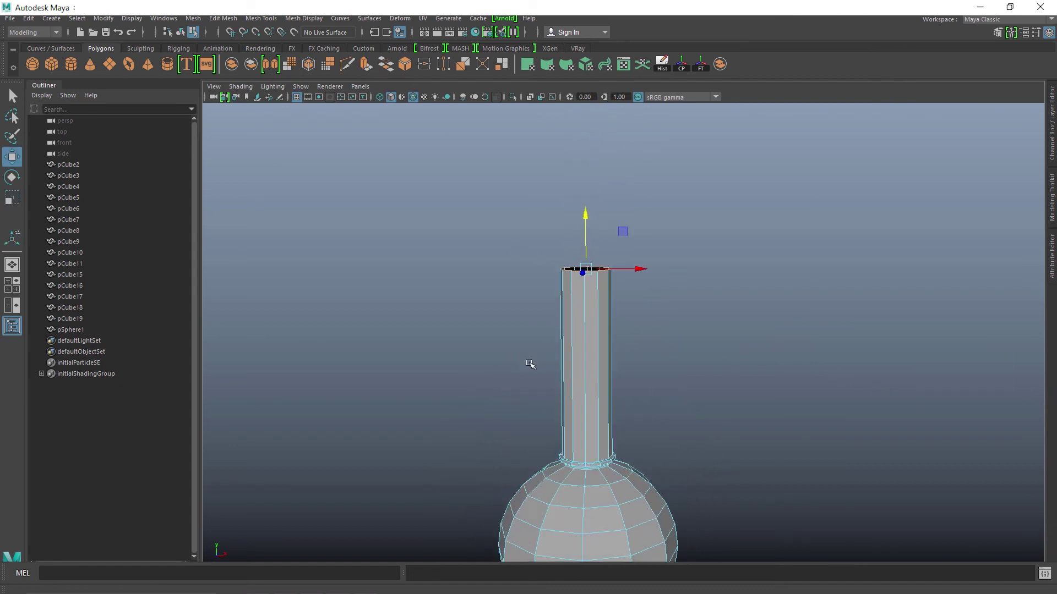
right_click_drag(529, 362, 638, 361, "alt")
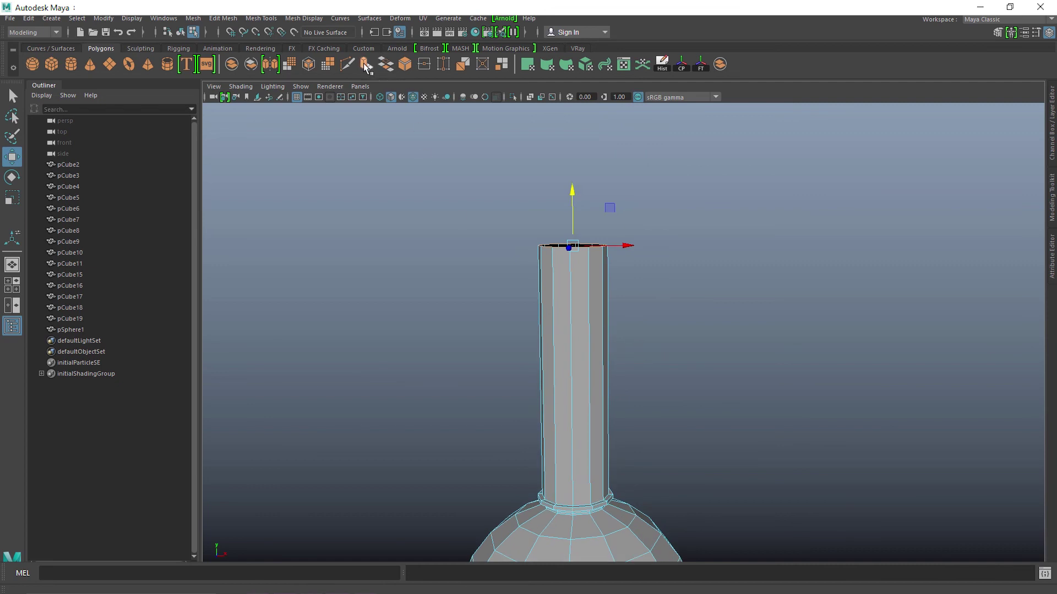
- Close the open top of the shaft by filling the hole at its border edges
key("r")
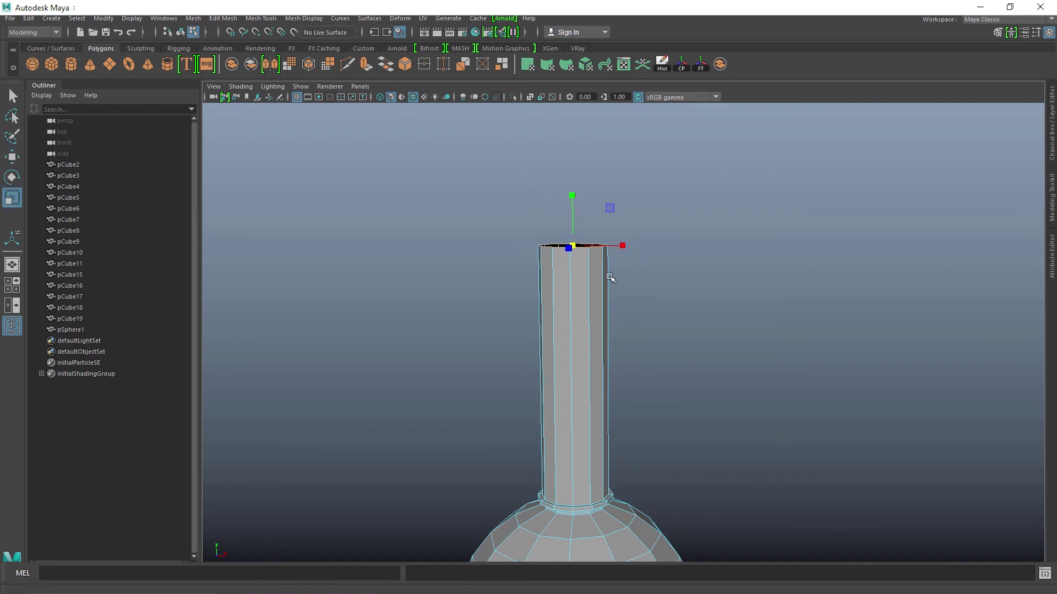
left_click_drag(621, 272, 564, 296, "alt")
right_click(560, 290, "shift")
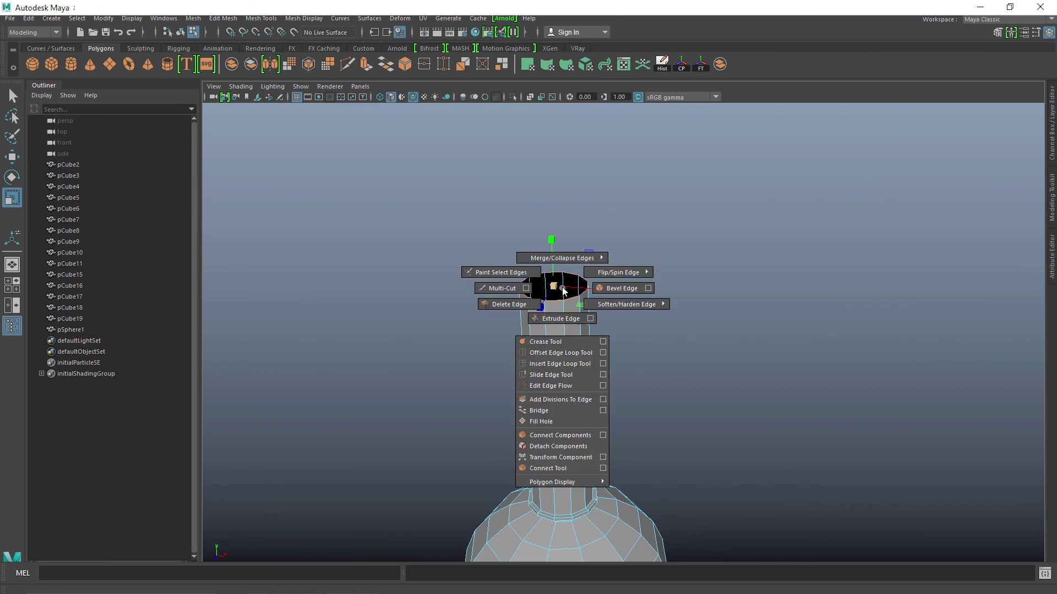
right_click_drag(563, 290, 550, 423, "shift")
left_click_drag(614, 372, 627, 335, "alt")
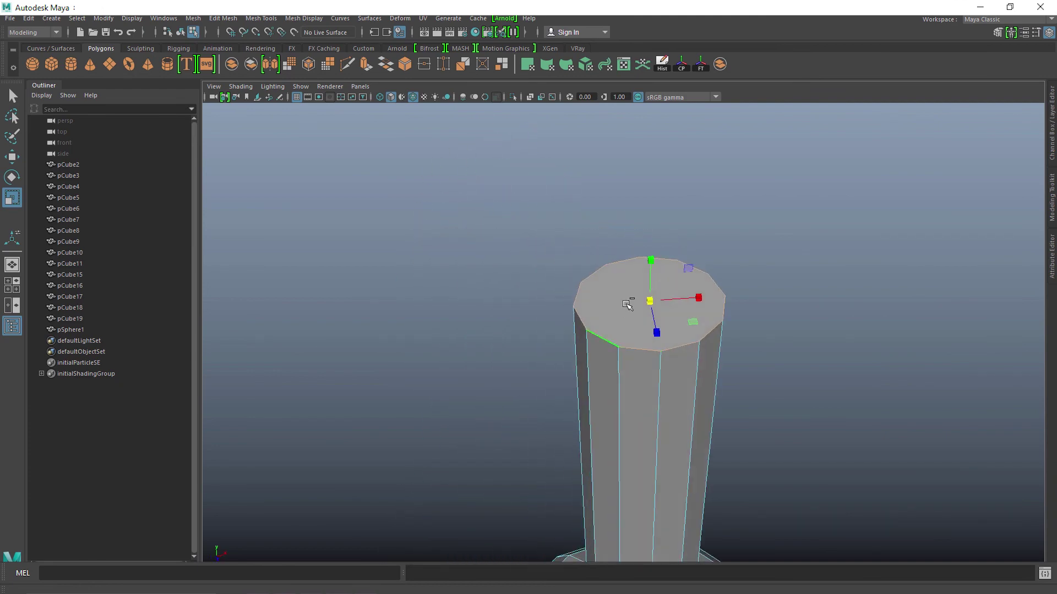
- Multi-Cut the shaft's cap with two crossing edges through the centre and two edges flanking one of them, and return to object mode
right_click_drag(628, 304, 547, 305, "shift")
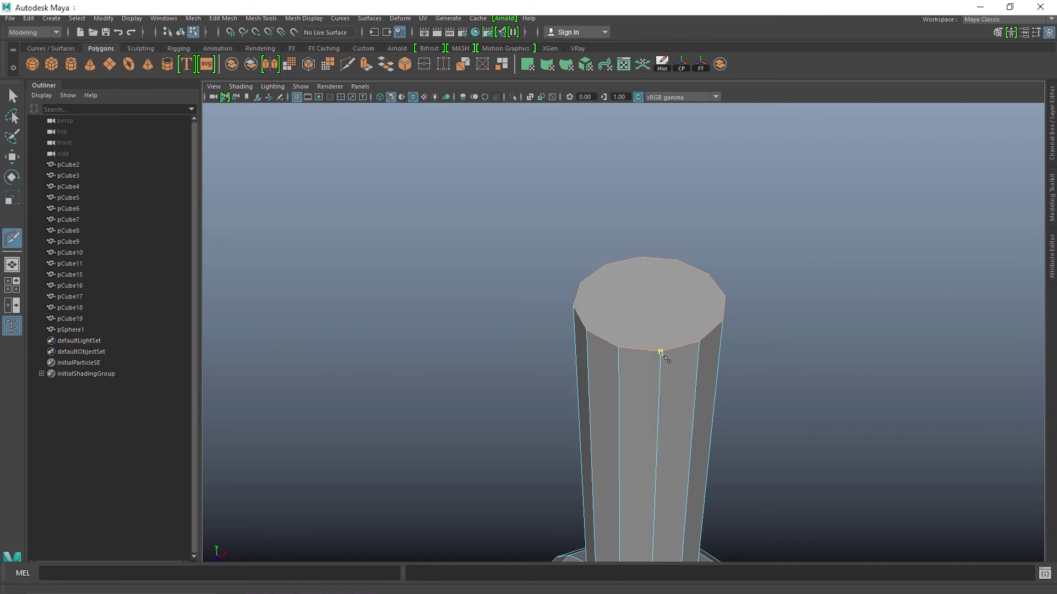
left_click_drag(738, 376, 744, 399, "alt")
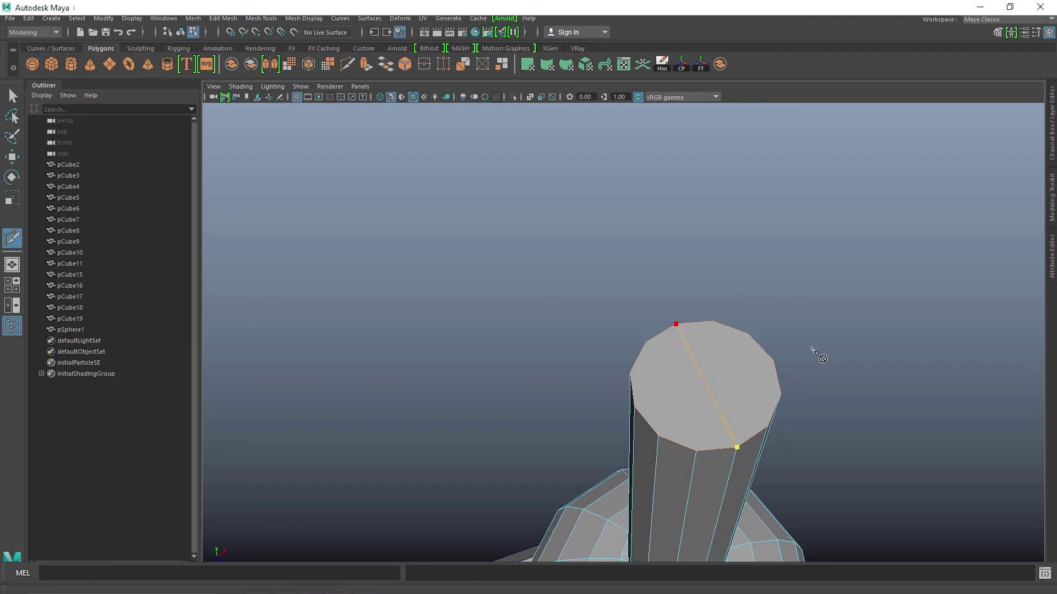
left_click(634, 406)
left_click(648, 342)
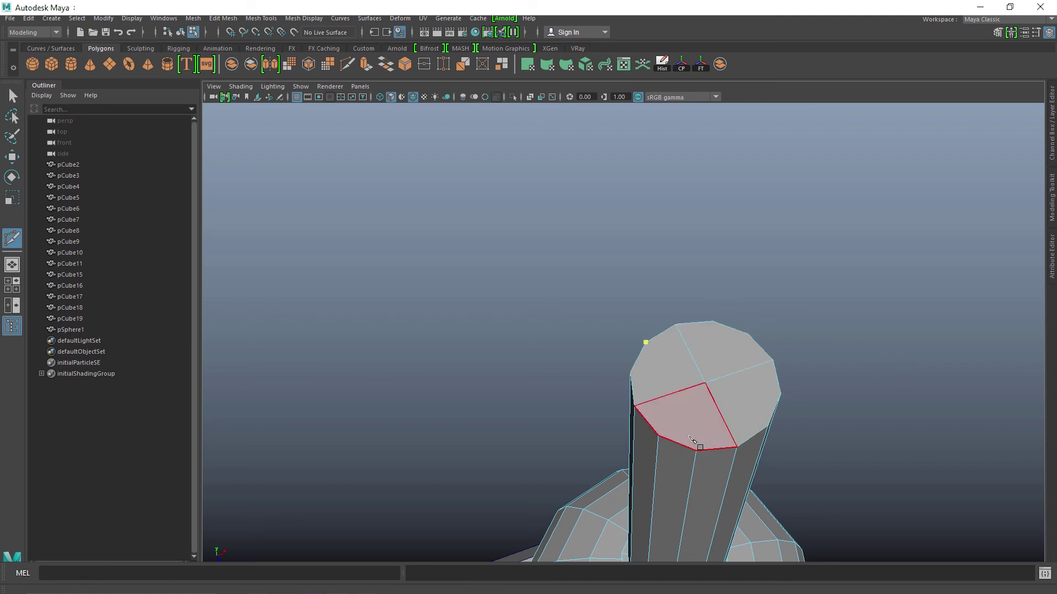
left_click(695, 448)
right_click(695, 448)
left_click(768, 425)
left_click(714, 325)
right_click(713, 325)
left_click_drag(826, 400, 793, 402, "alt")
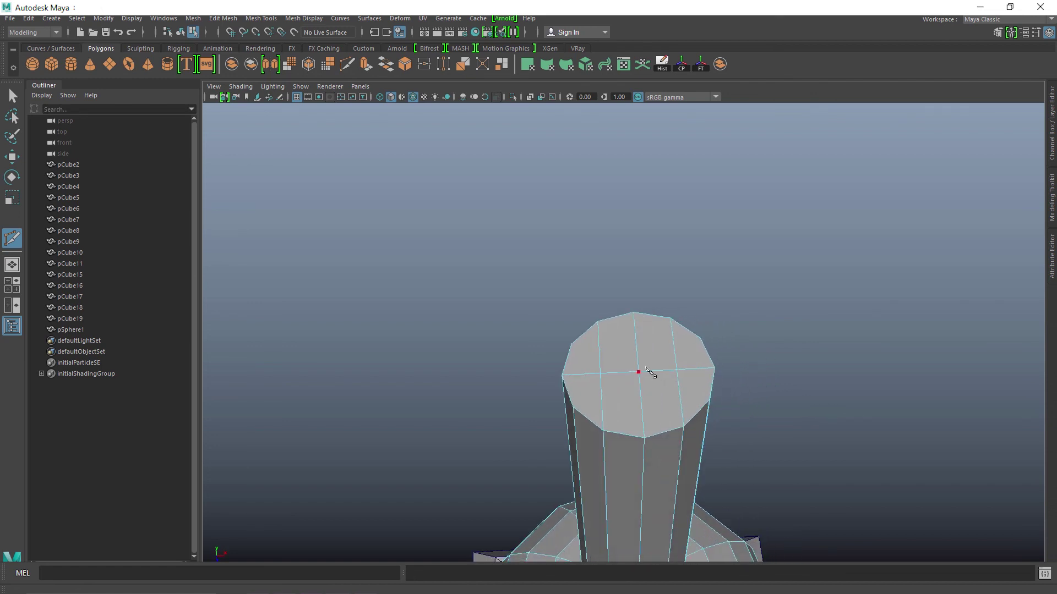
right_click_drag(644, 264, 718, 258)
left_click(784, 296)
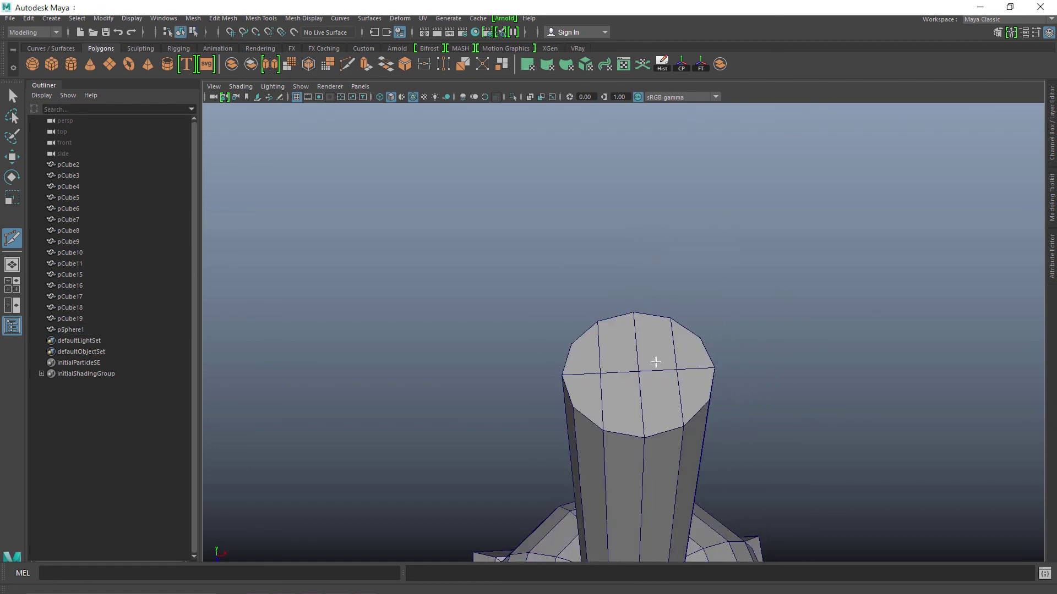
- Select all vertices of the shaft's cap and scale them together uniformly to taper the shaft into a sharp needle
key("w")
left_click_drag(673, 384, 642, 390, "alt")
right_click_drag(597, 351, 544, 266)
left_click_drag(556, 264, 575, 195, "alt")
left_click_drag(514, 130, 791, 183)
middle_click_drag(831, 293, 768, 515, "alt")
key("r")
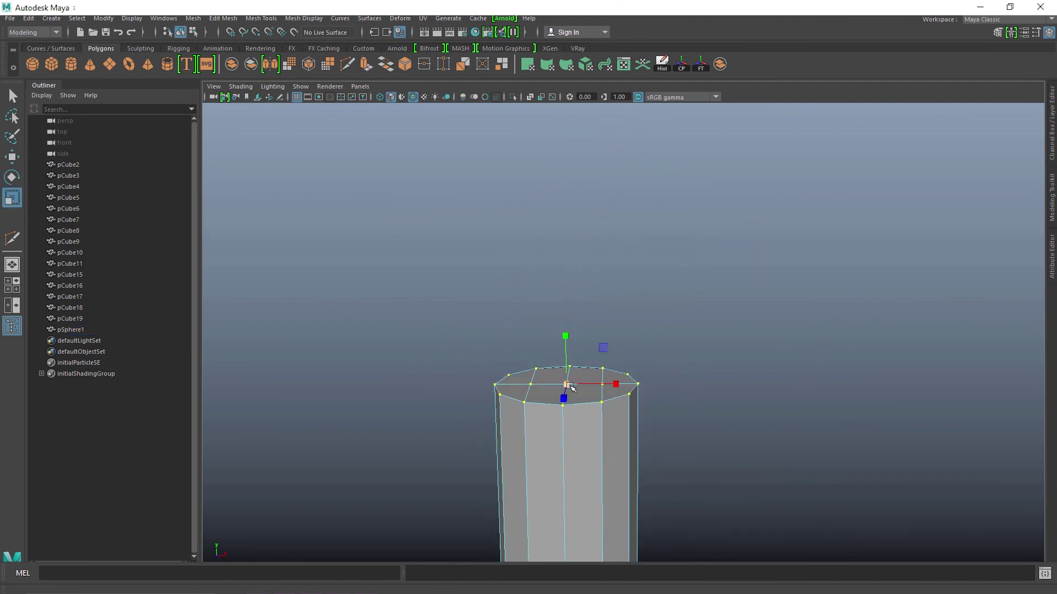
left_click_drag(569, 387, 474, 423)
right_click_drag(732, 484, 567, 507, "alt")
middle_click_drag(566, 508, 583, 353, "alt")
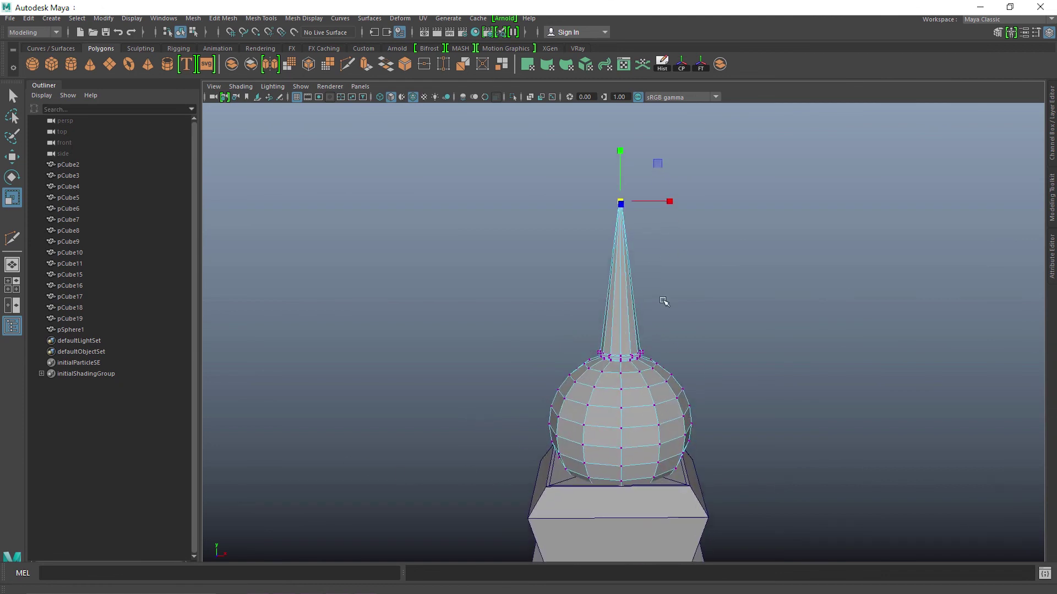
- Return the sphere to object mode, deselect it and frame the whole tower in the perspective view
right_click_drag(619, 268, 706, 175)
left_click(772, 223)
key("a")
left_click_drag(720, 474, 679, 504, "alt")
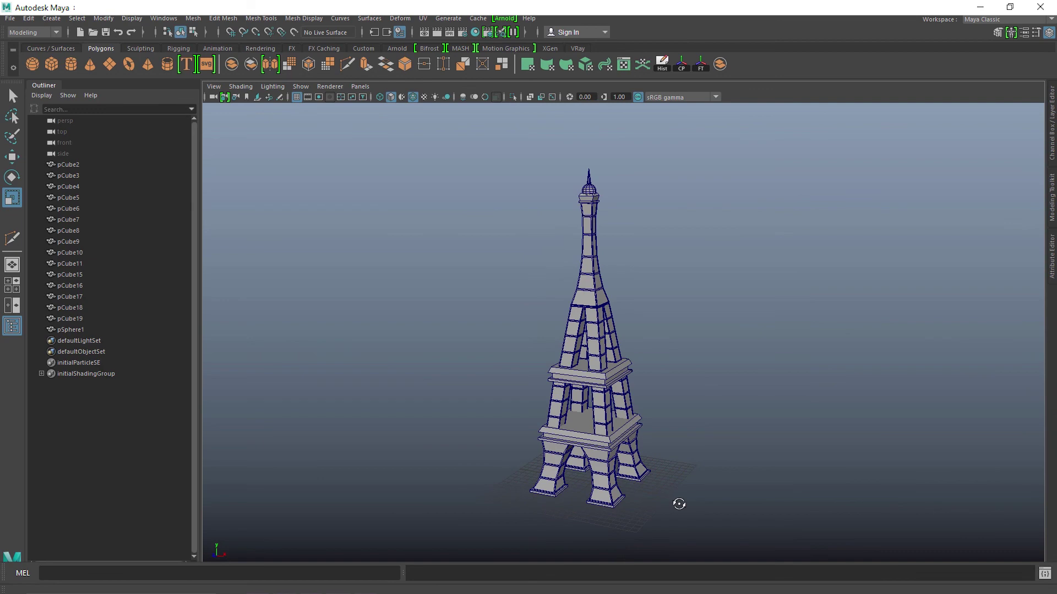